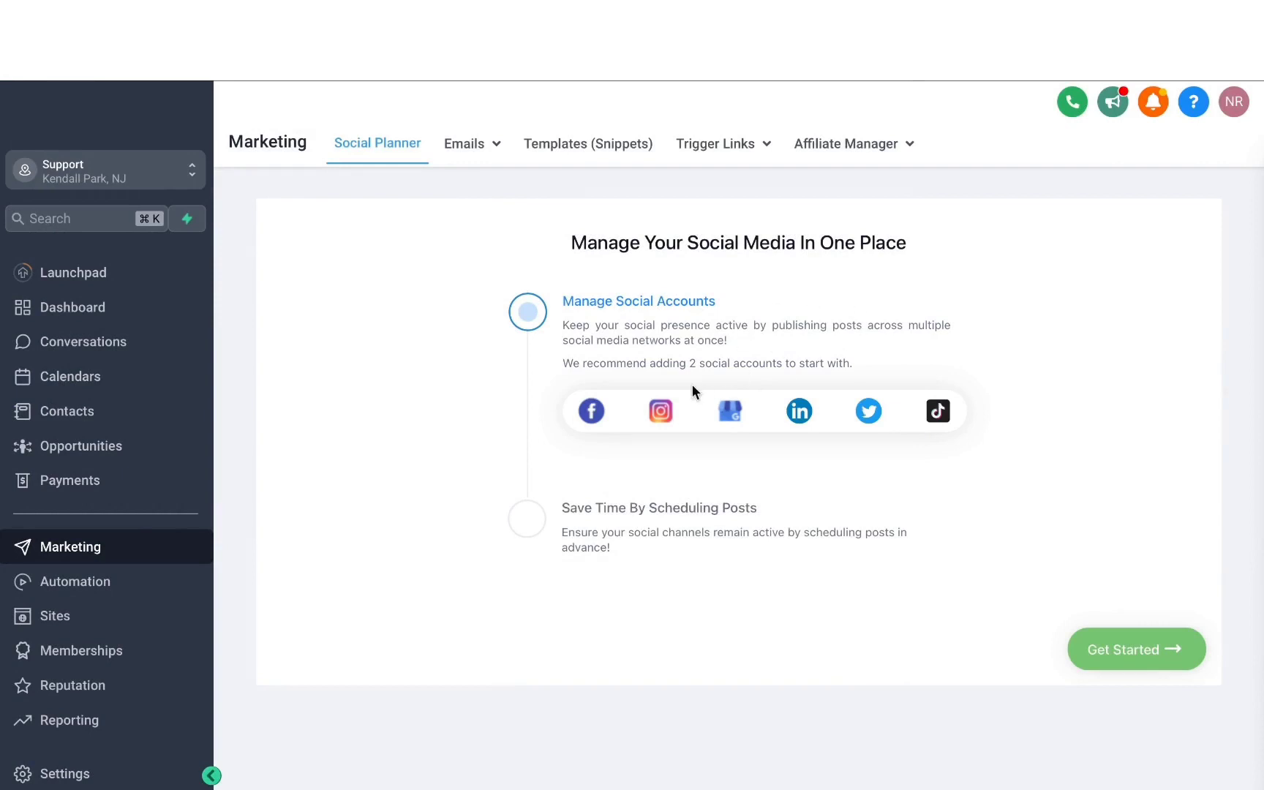
- Connect the second Facebook page, giving three socials: American Hair Co. and two Mavix Digital accounts
{"action": "left_click", "coordinate": [593, 414]}
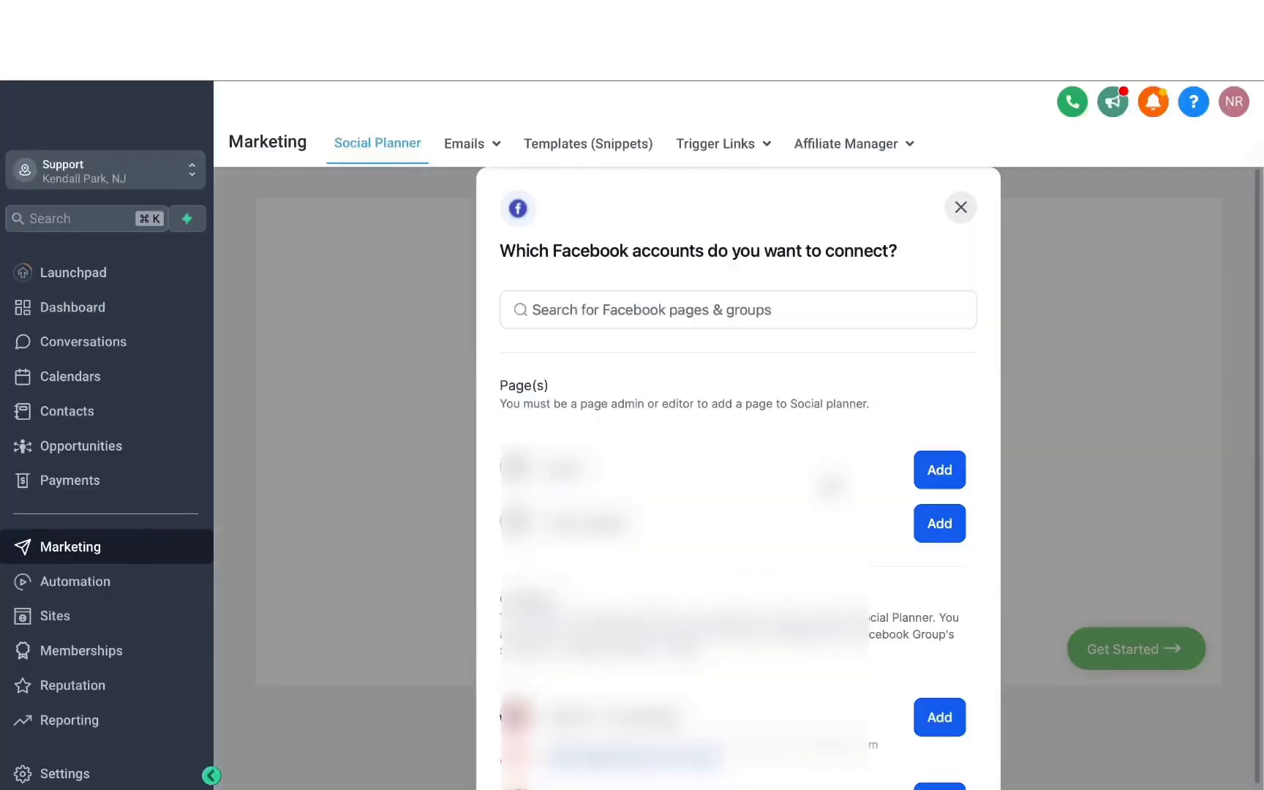
{"action": "left_click", "coordinate": [936, 524]}
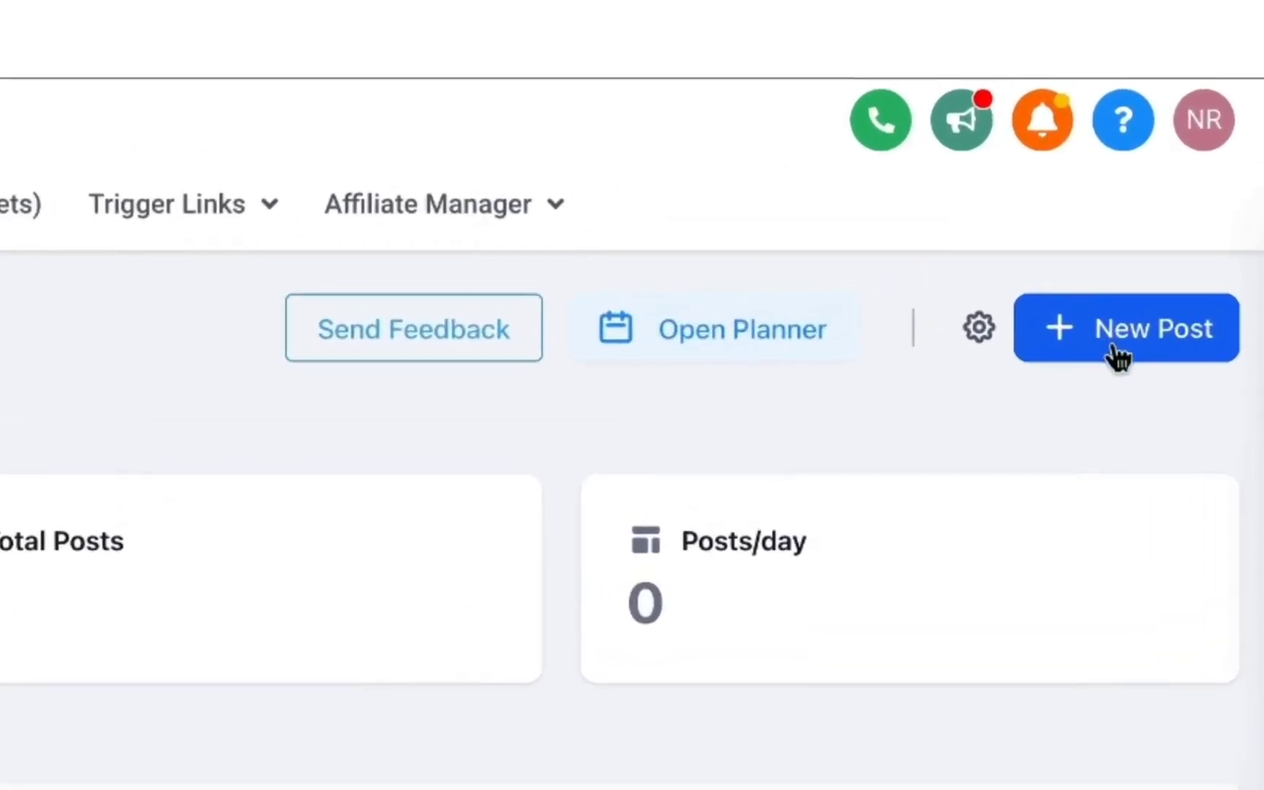
- Create a new post targeting American Hair Co., Mavix Digital Facebook and Mavix Digital LinkedIn
{"action": "left_click", "coordinate": [1190, 218]}
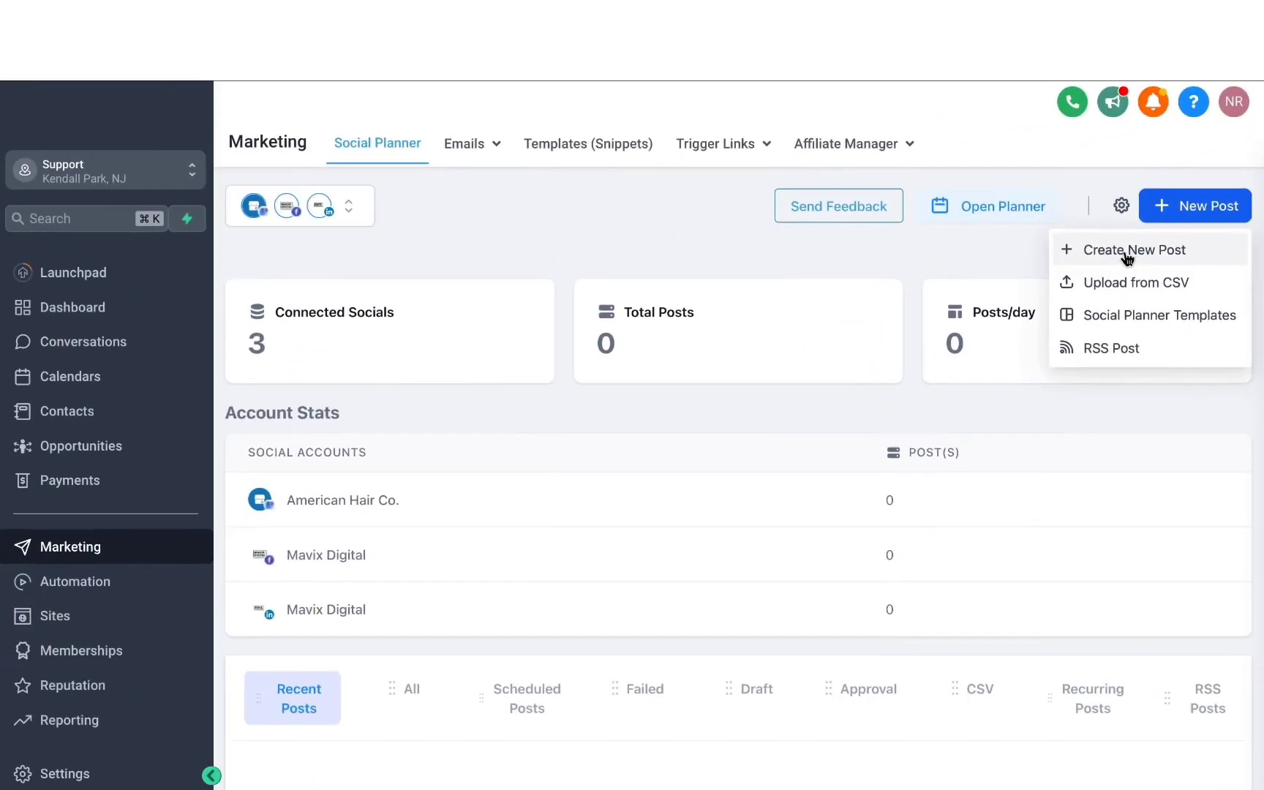
{"action": "left_click", "coordinate": [1128, 252]}
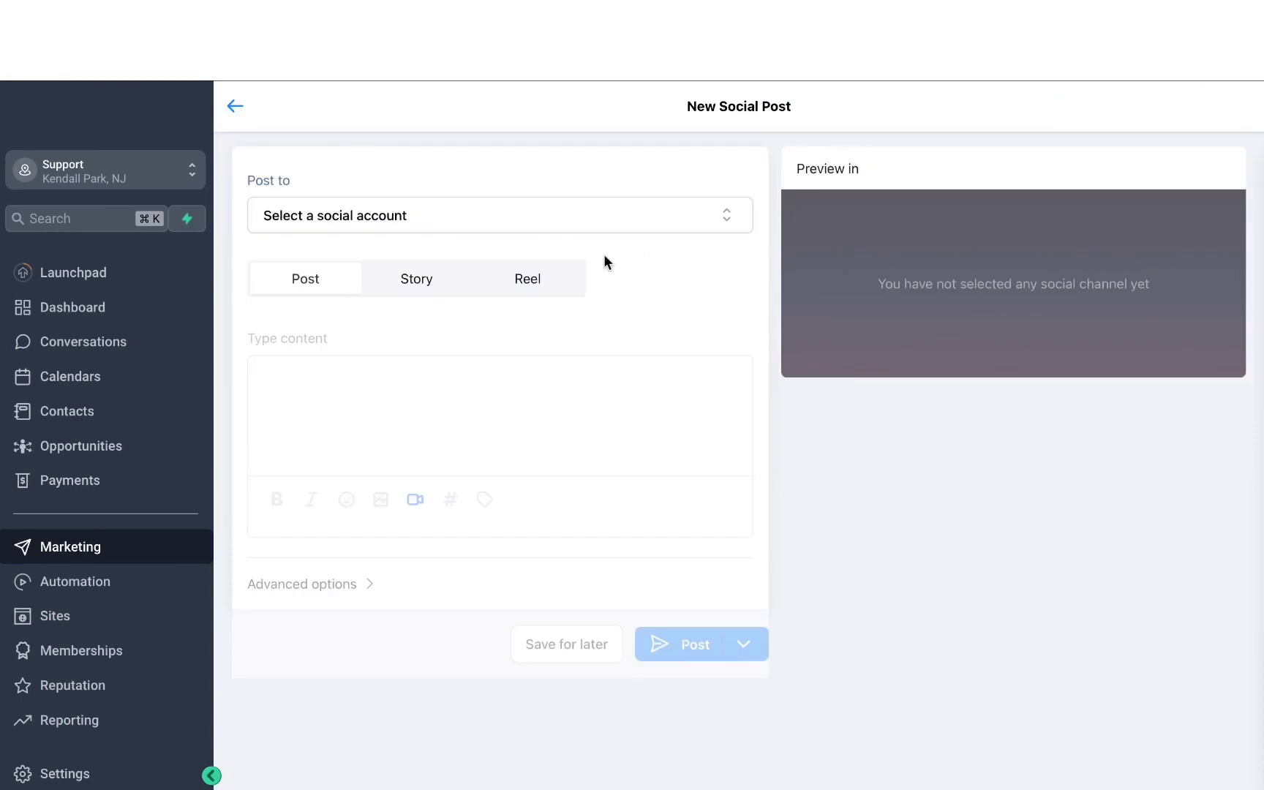
{"action": "left_click", "coordinate": [429, 231]}
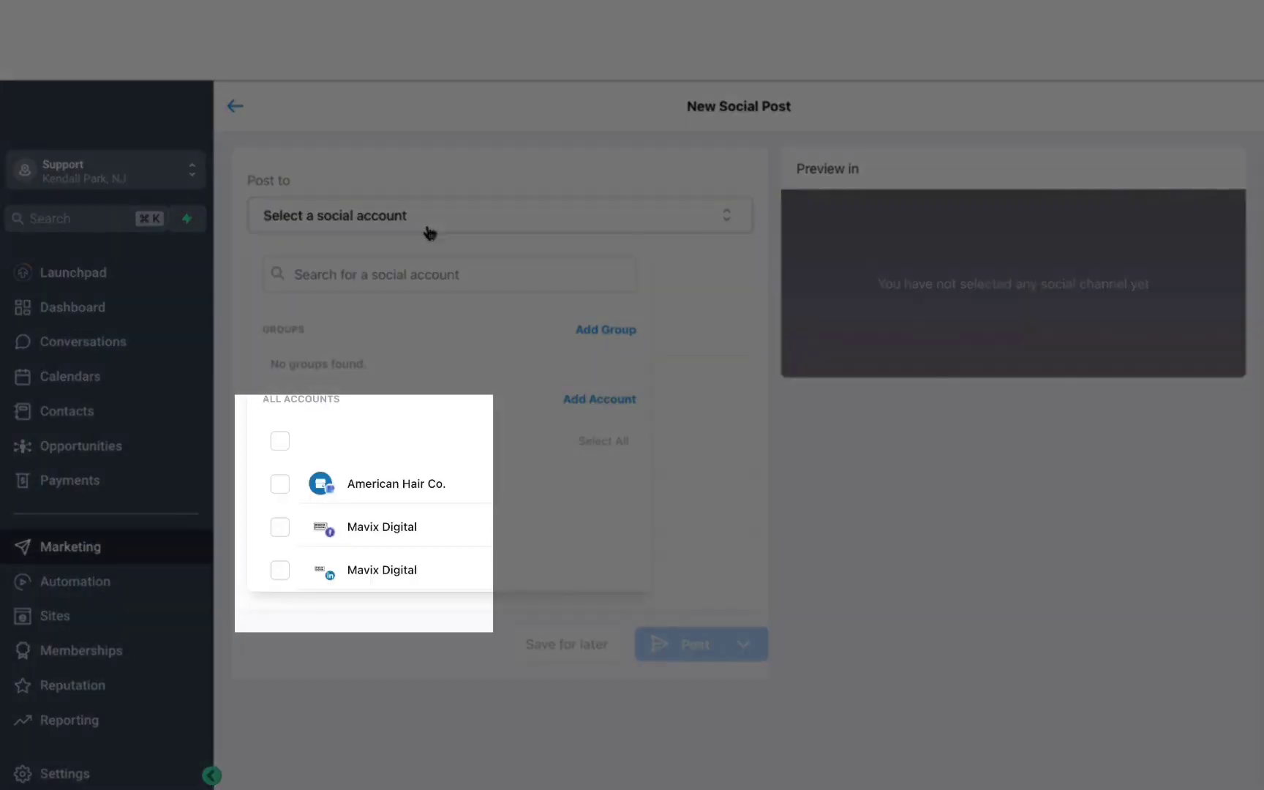
{"action": "left_click", "coordinate": [281, 488]}
{"action": "left_click", "coordinate": [278, 534]}
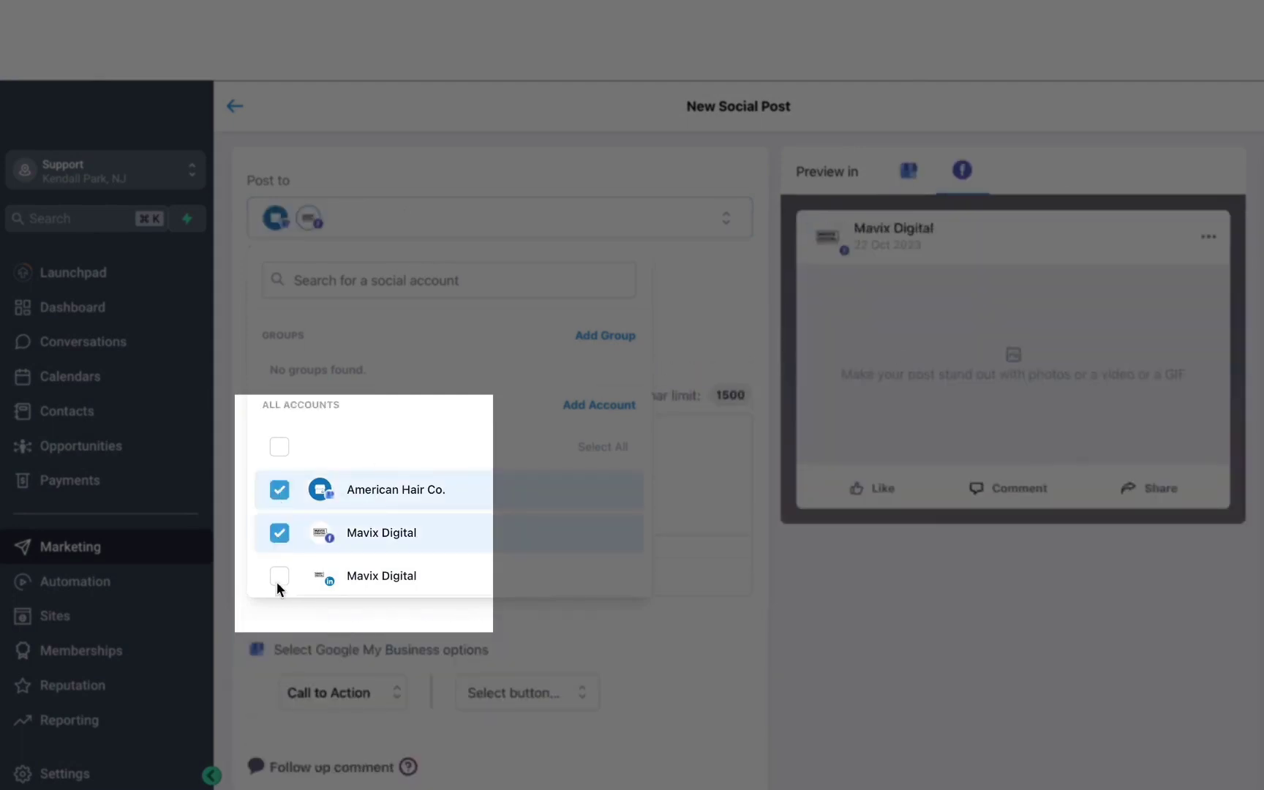
{"action": "left_click", "coordinate": [278, 578]}
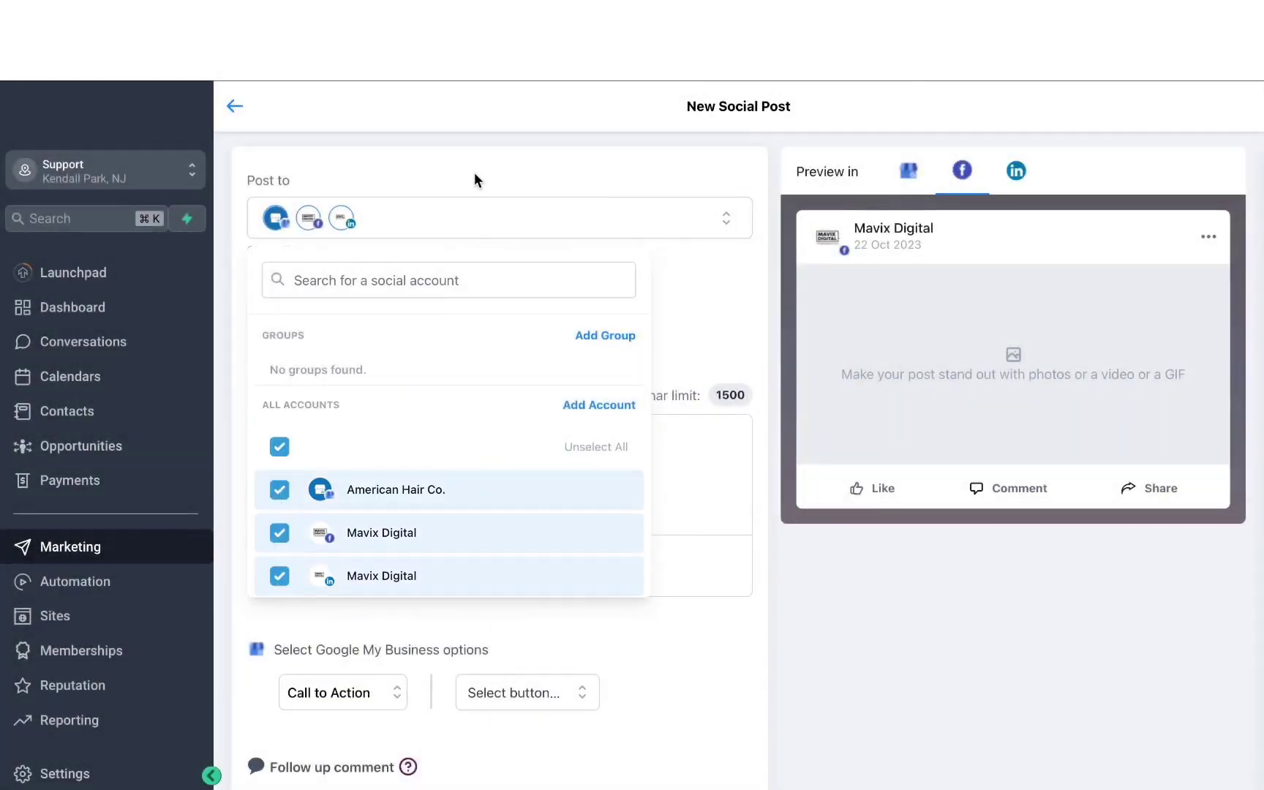
{"action": "left_click", "coordinate": [474, 180]}
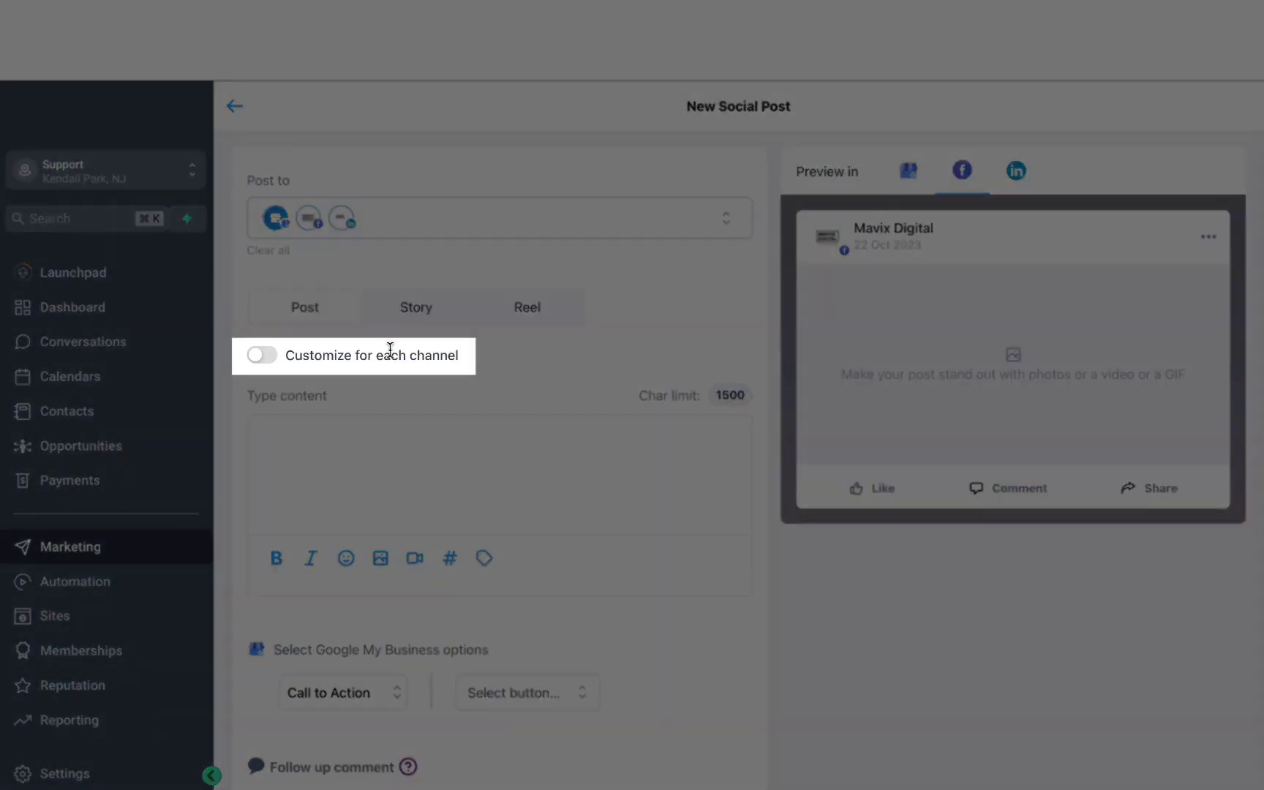
- Check per-channel customizing, revert to one shared post, and paste 'A new marketing tool that's trending in 2023'
{"action": "left_click", "coordinate": [265, 355]}
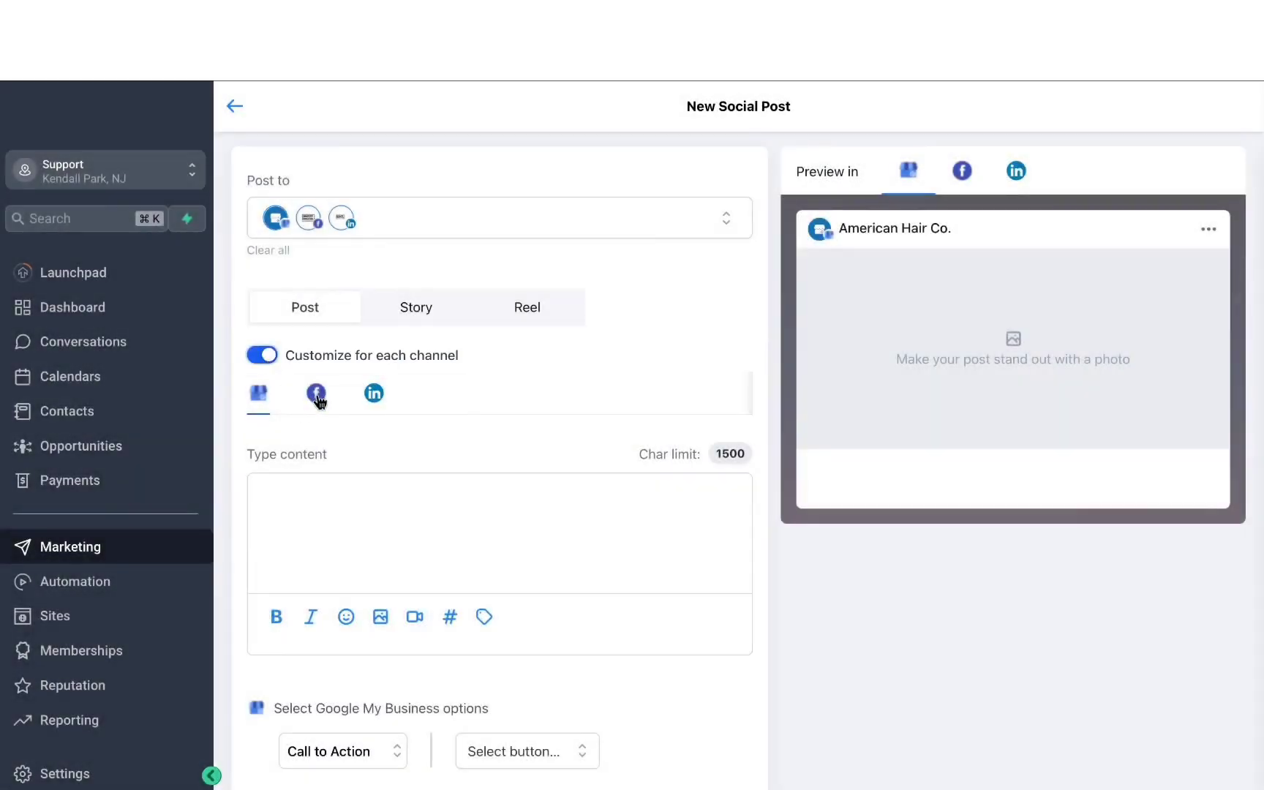
{"action": "left_click", "coordinate": [314, 396]}
{"action": "left_click", "coordinate": [265, 399]}
{"action": "left_click", "coordinate": [375, 397]}
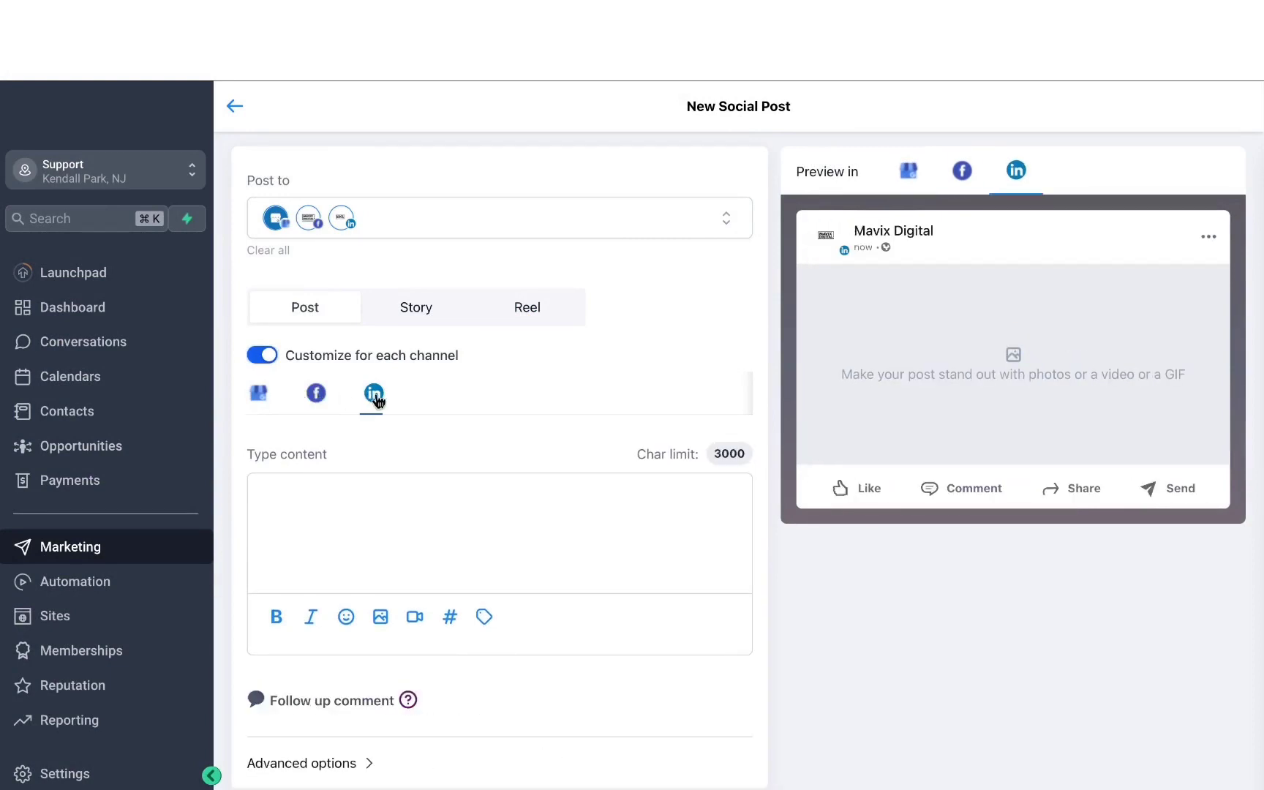
{"action": "left_click", "coordinate": [262, 357]}
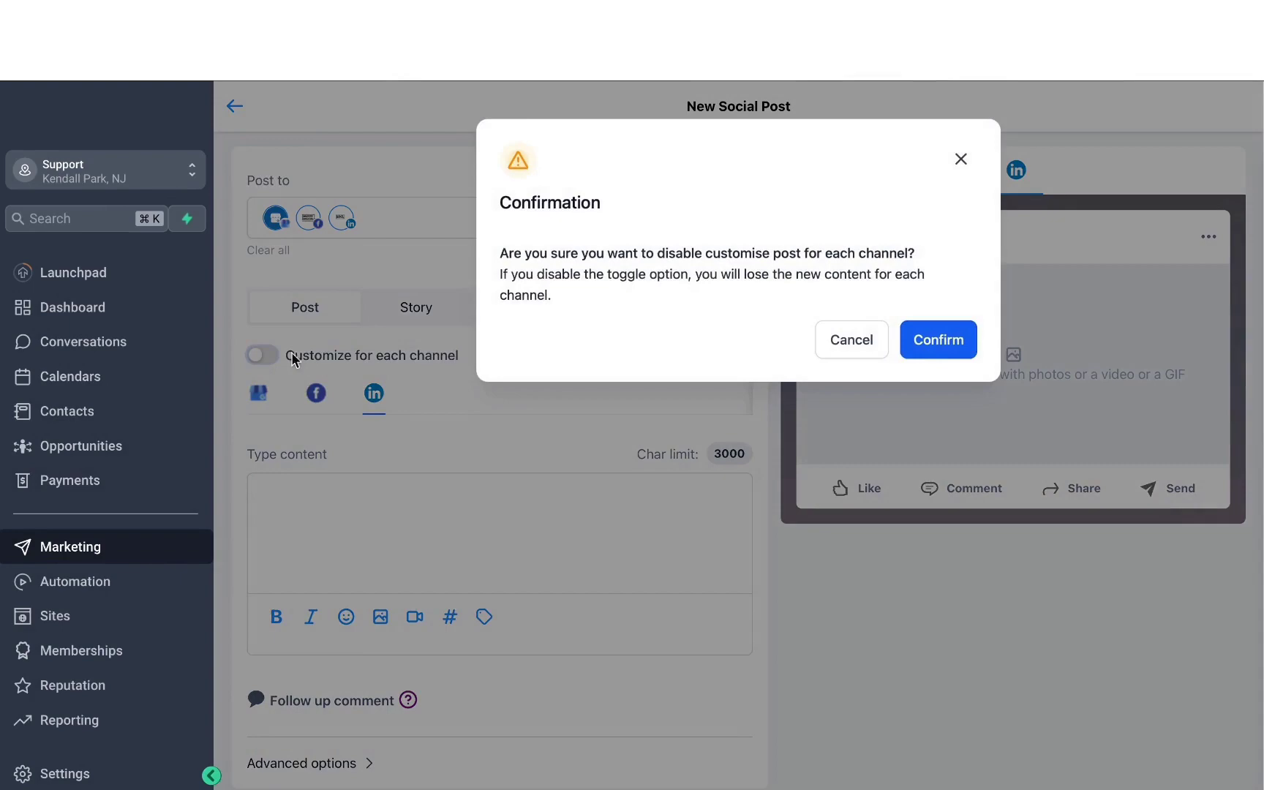
{"action": "left_click", "coordinate": [951, 348]}
{"action": "left_click", "coordinate": [576, 437]}
{"action": "type", "text": "A new marketing tool that's trending in 2023"}
- Insert a grinning face emoji after '2023' in the post text
{"action": "left_click_drag", "start_coordinate": [576, 438], "coordinate": [209, 455]}
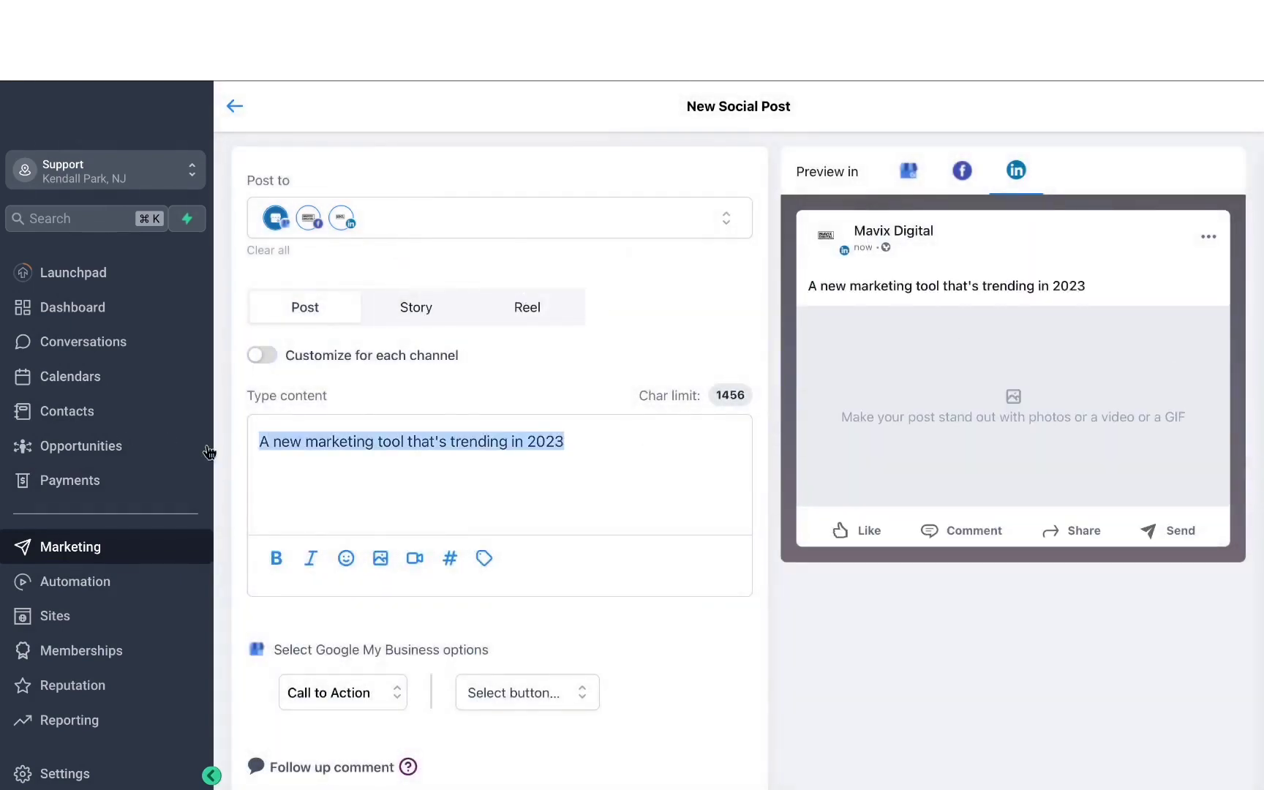
{"action": "scroll", "coordinate": [468, 508], "scroll_direction": "down", "scroll_amount": 1}
{"action": "scroll", "coordinate": [262, 511], "scroll_direction": "up", "scroll_amount": 1}
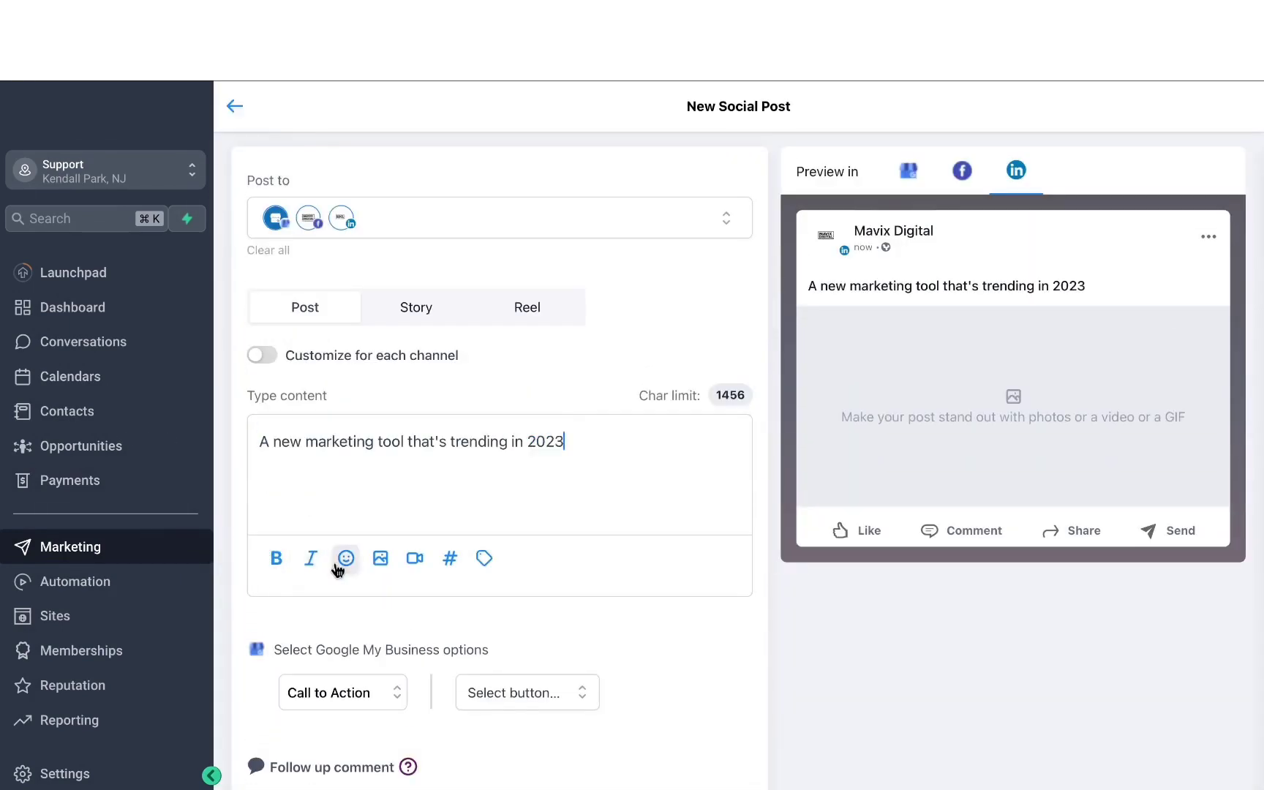
{"action": "left_click", "coordinate": [346, 560]}
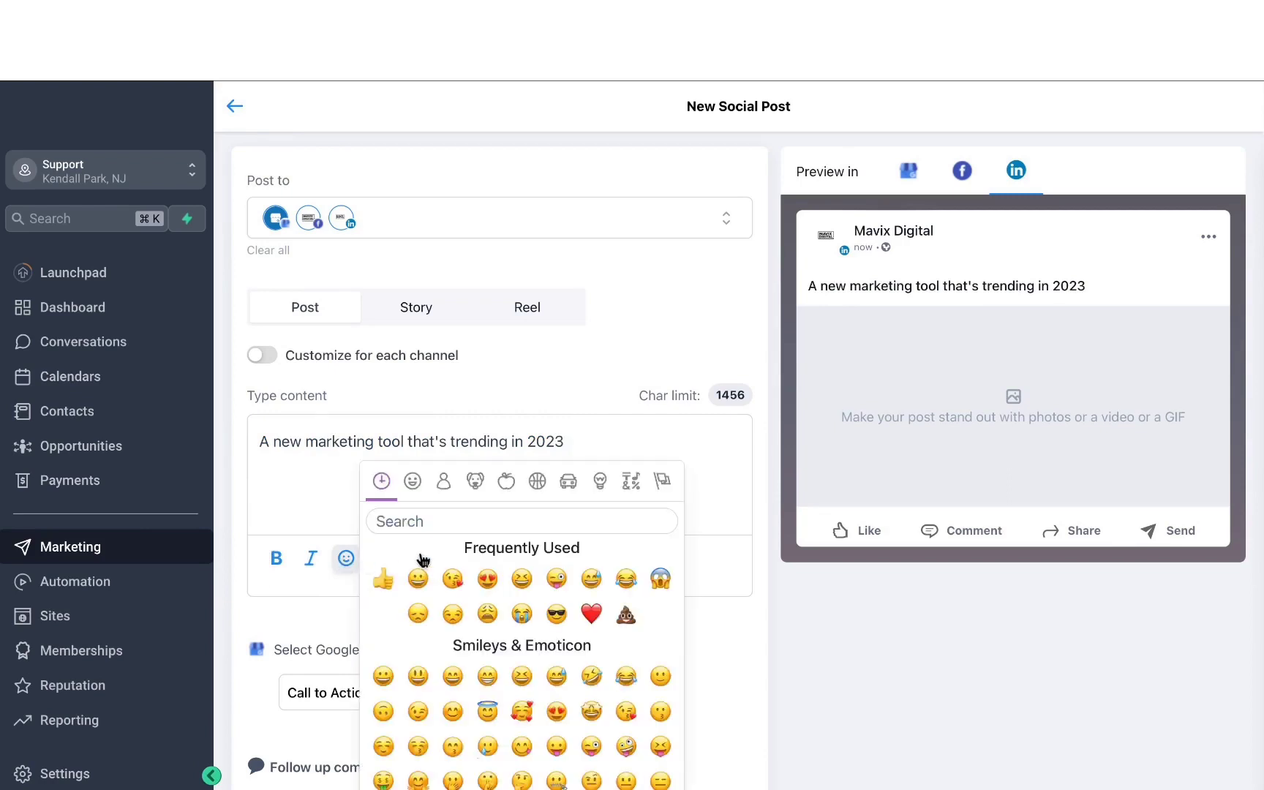
{"action": "left_click", "coordinate": [421, 578]}
{"action": "left_click", "coordinate": [302, 516]}
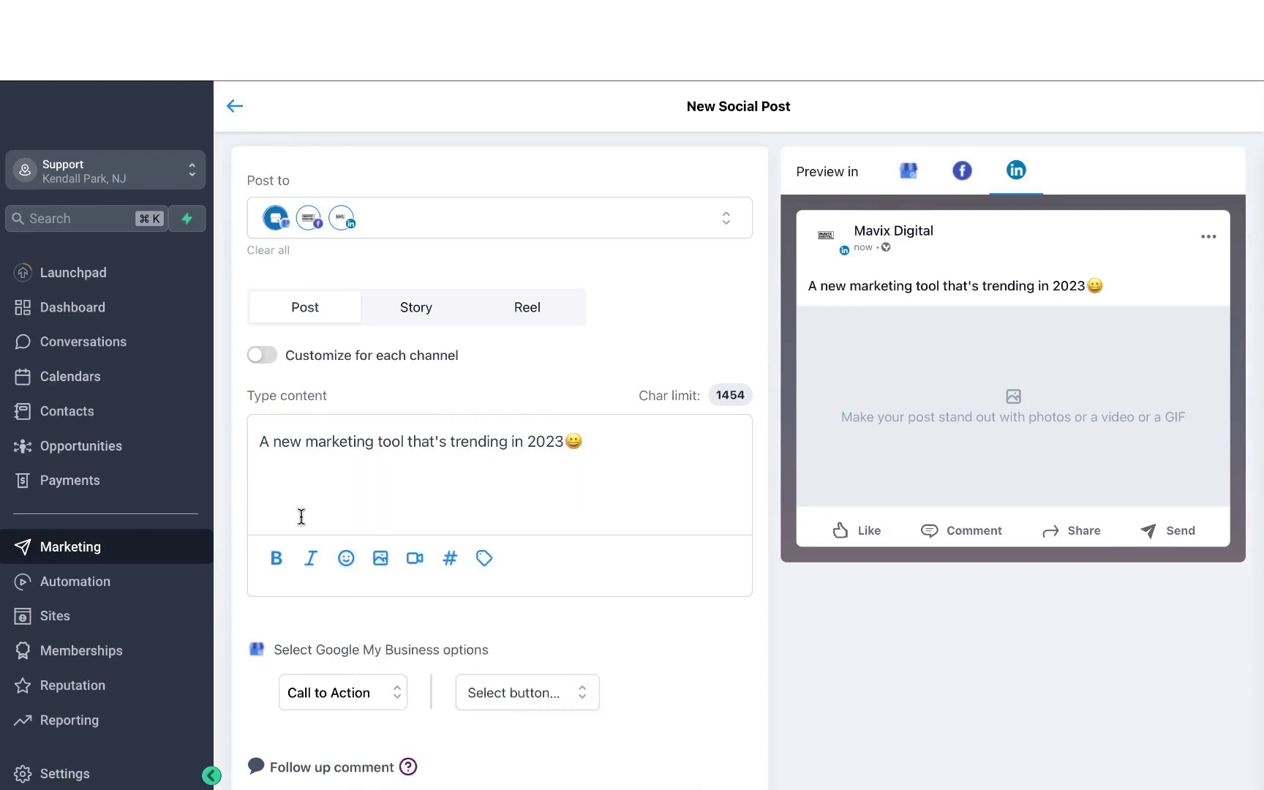
- Attach Capture.PNG and check the Facebook, LinkedIn and Google Business previews
{"action": "left_click", "coordinate": [387, 559]}
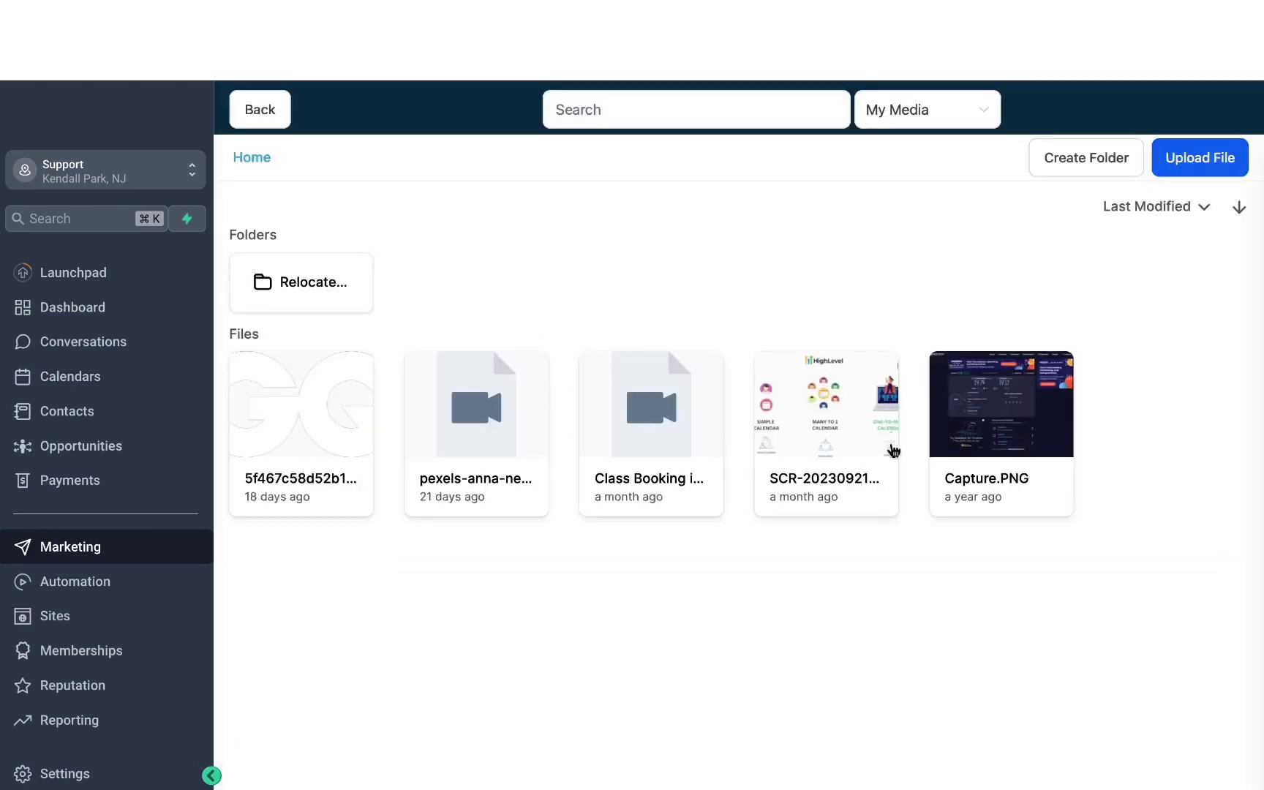
{"action": "left_click", "coordinate": [941, 437]}
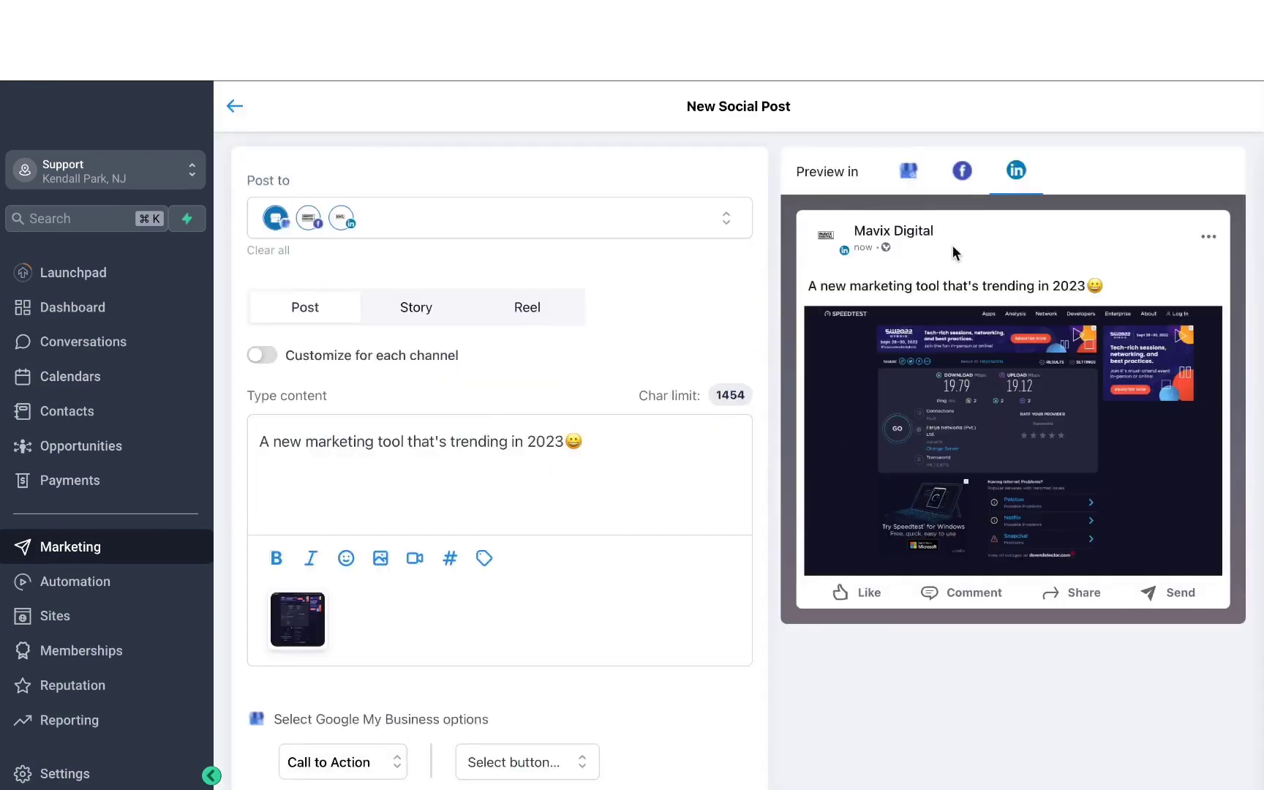
{"action": "left_click", "coordinate": [963, 174]}
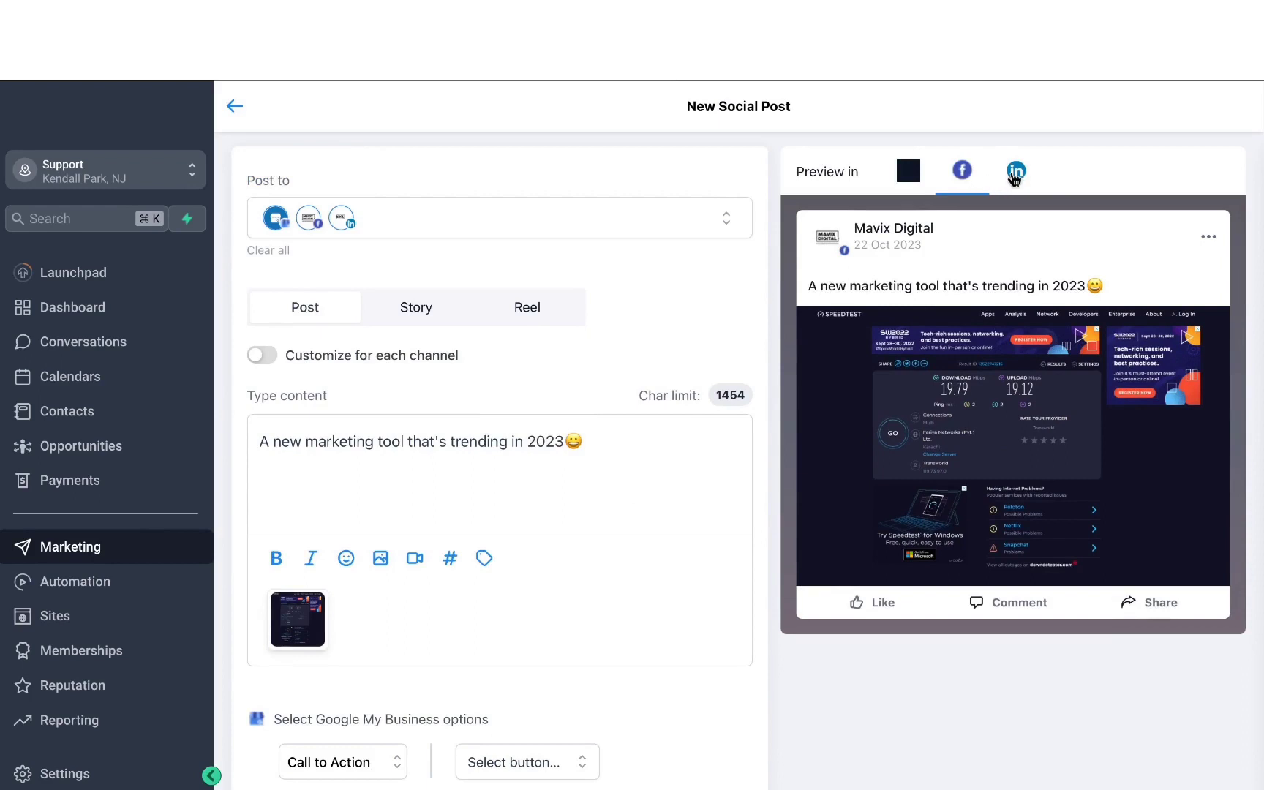
{"action": "left_click", "coordinate": [1015, 174]}
{"action": "left_click", "coordinate": [907, 175]}
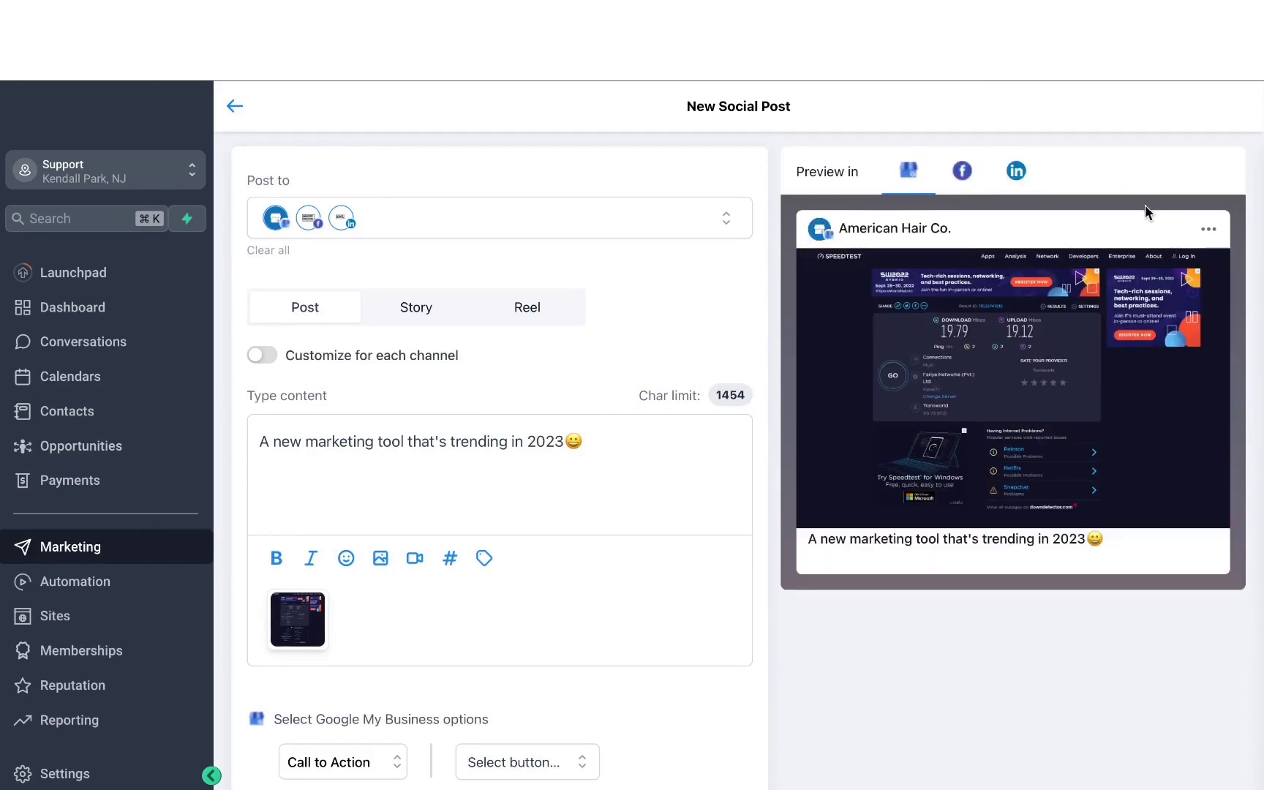
{"action": "scroll", "coordinate": [526, 540], "scroll_direction": "down", "scroll_amount": 3}
- Keep Call to Action as the Google Business post type with a Book button
{"action": "left_click", "coordinate": [389, 569]}
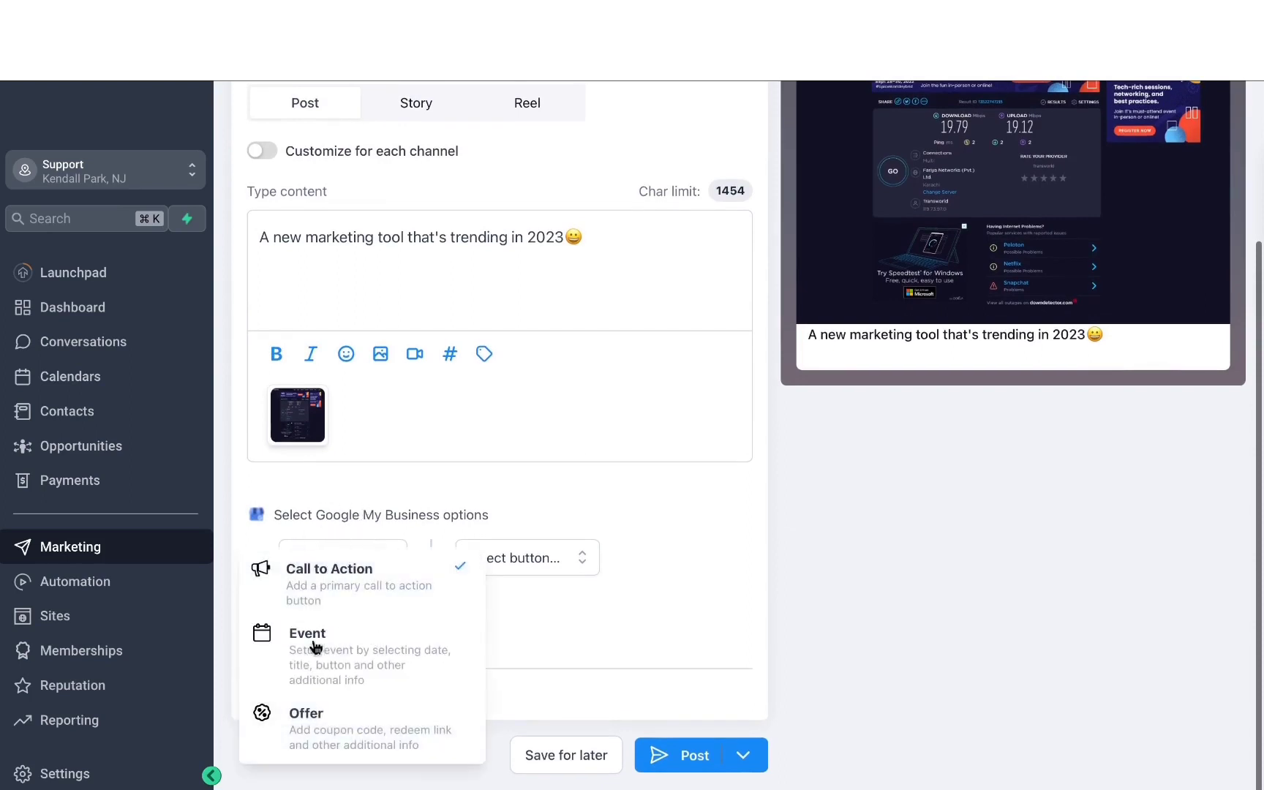
{"action": "left_click", "coordinate": [496, 545]}
{"action": "left_click", "coordinate": [510, 550]}
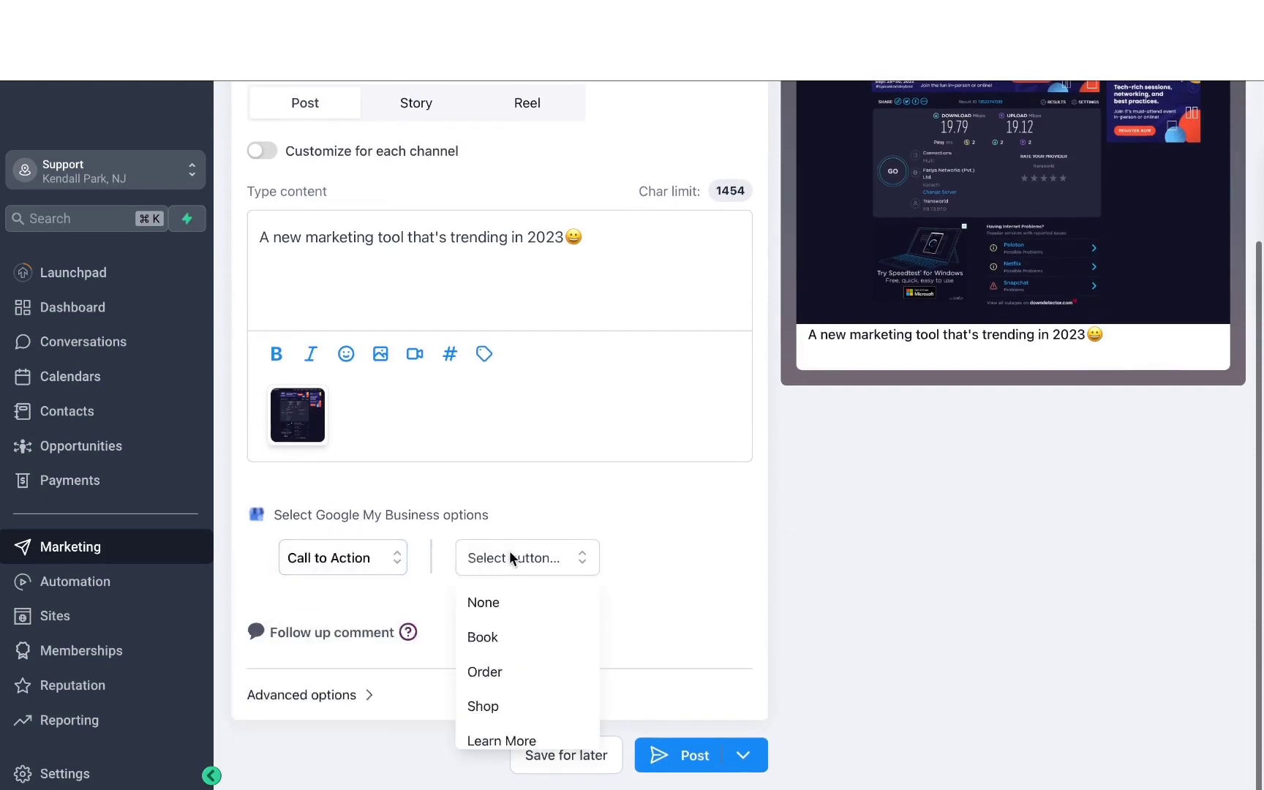
{"action": "left_click", "coordinate": [510, 637]}
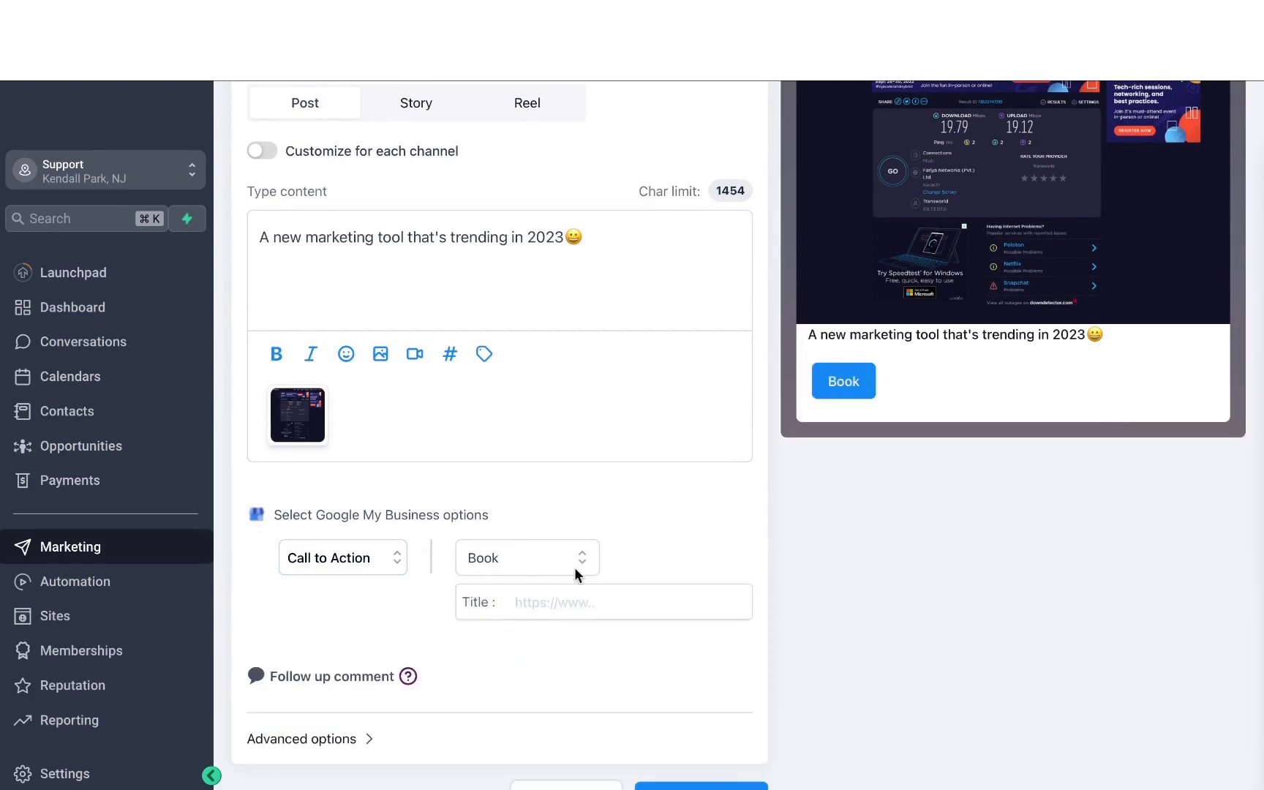
{"action": "scroll", "coordinate": [443, 336], "scroll_direction": "up", "scroll_amount": 3}
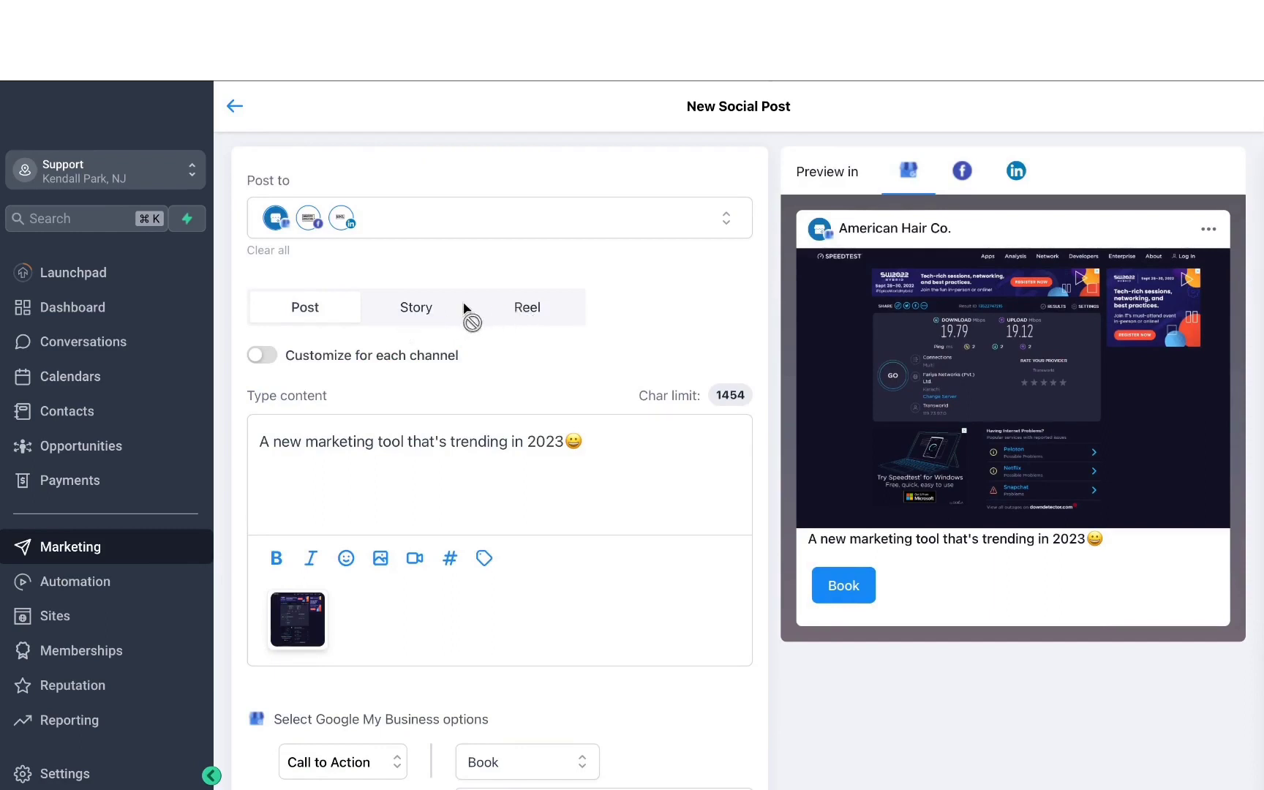
{"action": "scroll", "coordinate": [610, 733], "scroll_direction": "down", "scroll_amount": 4}
- Delete the draft post, returning to the Social Planner with 0 posts
{"action": "scroll", "coordinate": [610, 735], "scroll_direction": "up", "scroll_amount": 2}
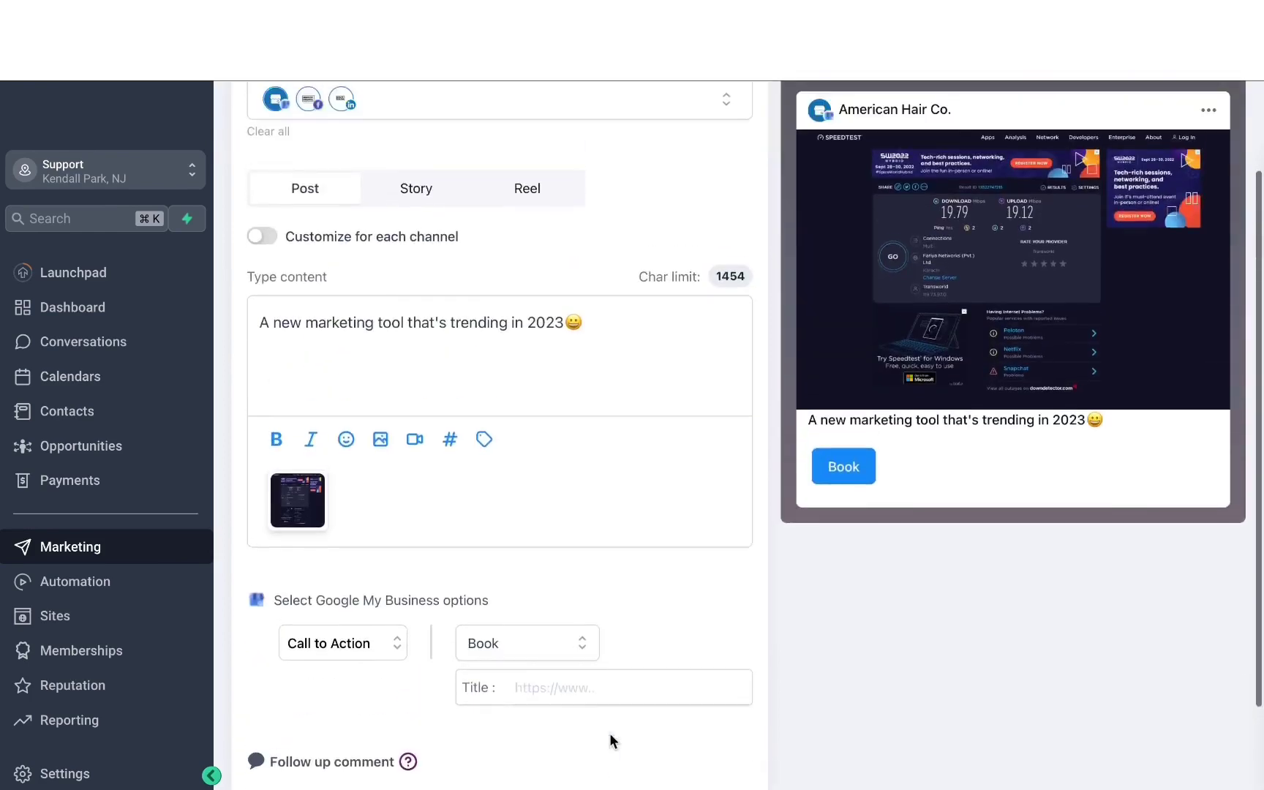
{"action": "scroll", "coordinate": [610, 735], "scroll_direction": "down", "scroll_amount": 2}
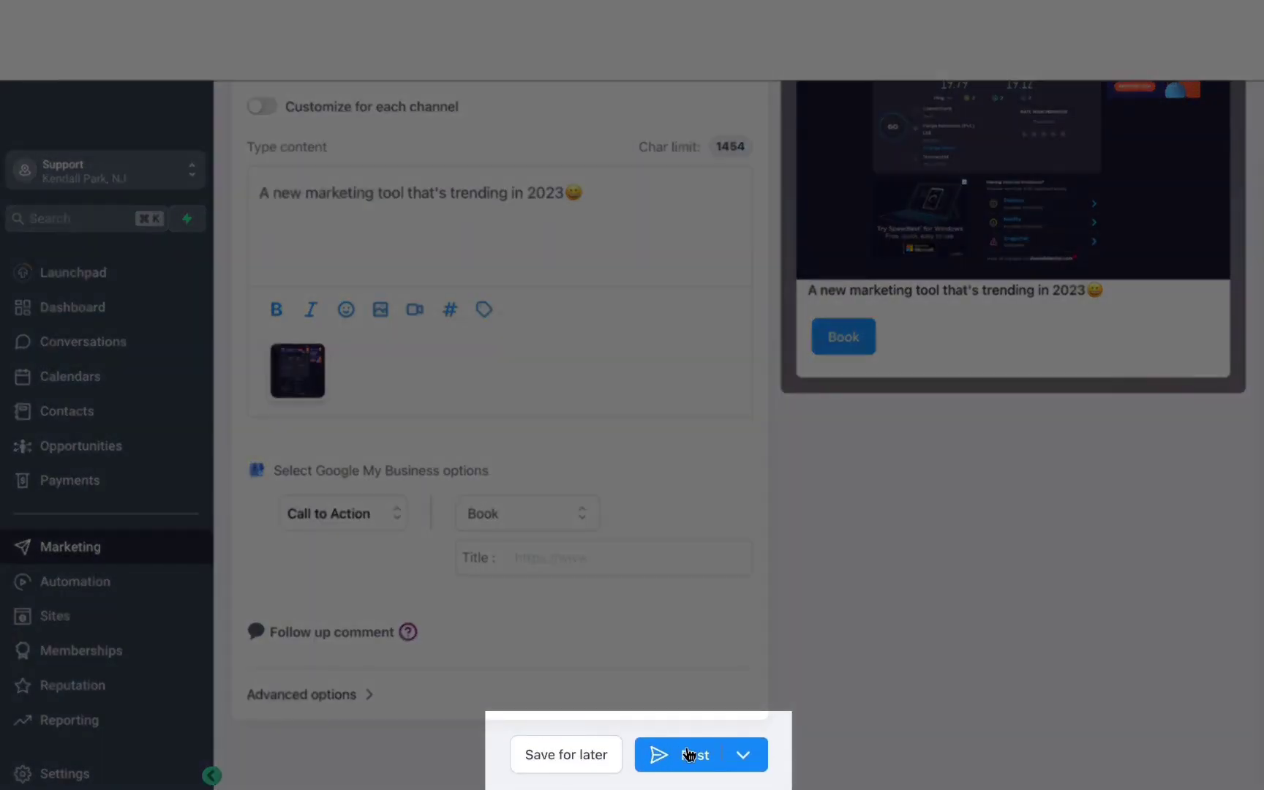
{"action": "left_click", "coordinate": [755, 758]}
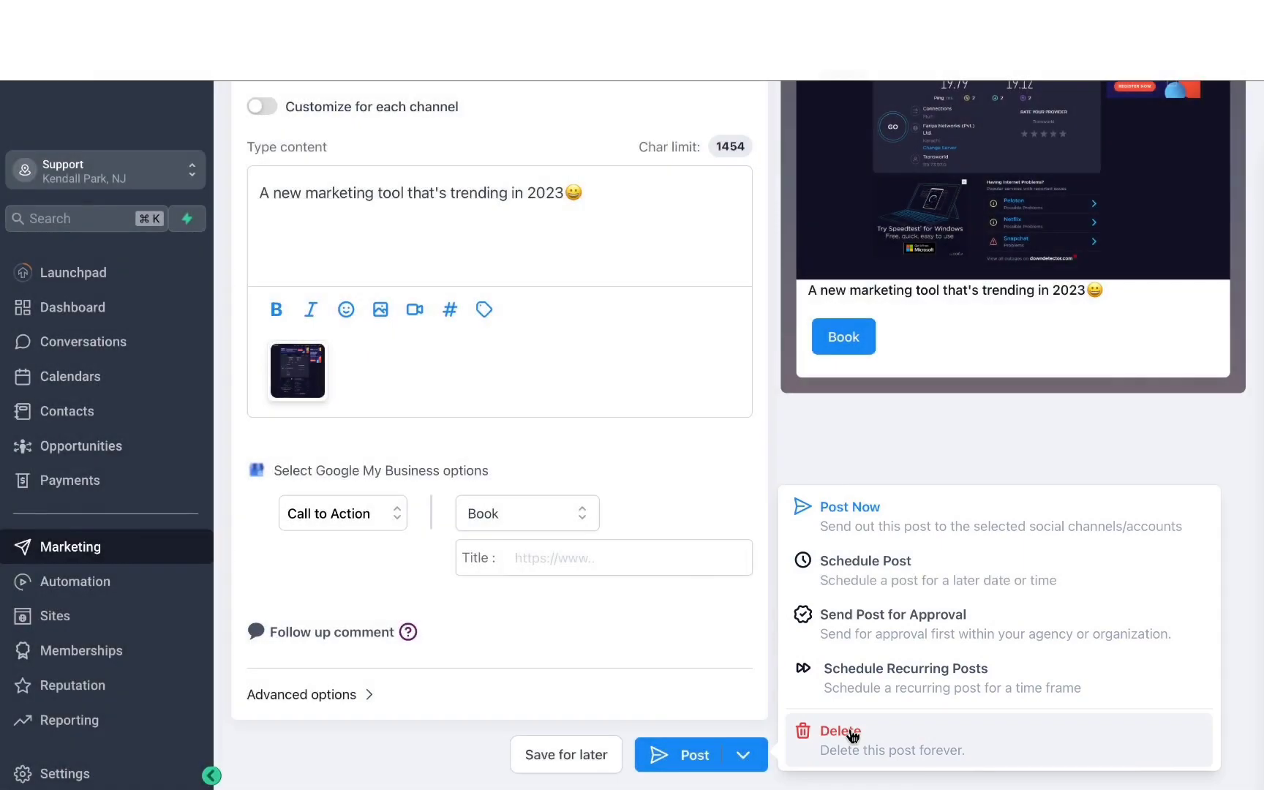
{"action": "left_click", "coordinate": [878, 451]}
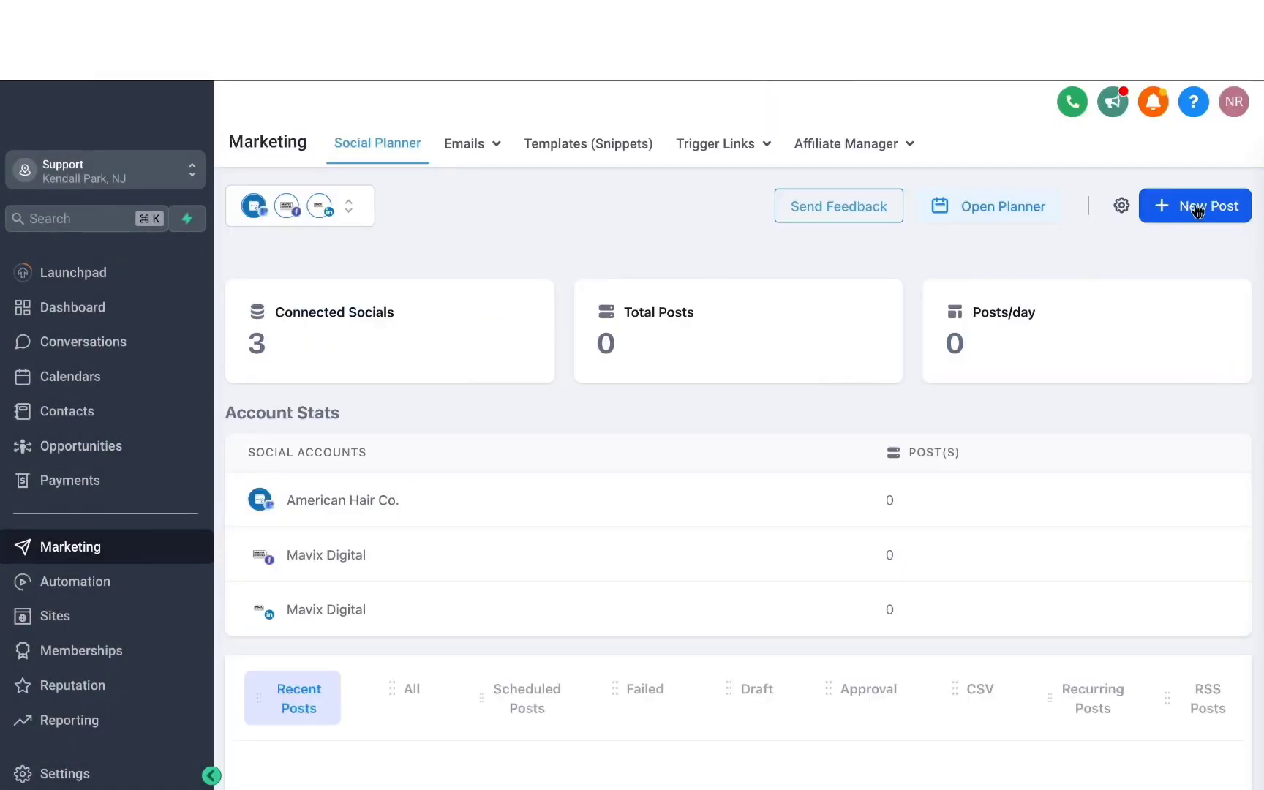
- Open the Social Planner template library and browse templates like Father's Day and HVAC Experts
{"action": "left_click", "coordinate": [1197, 208]}
{"action": "left_click", "coordinate": [1197, 208]}
{"action": "left_click", "coordinate": [1195, 208]}
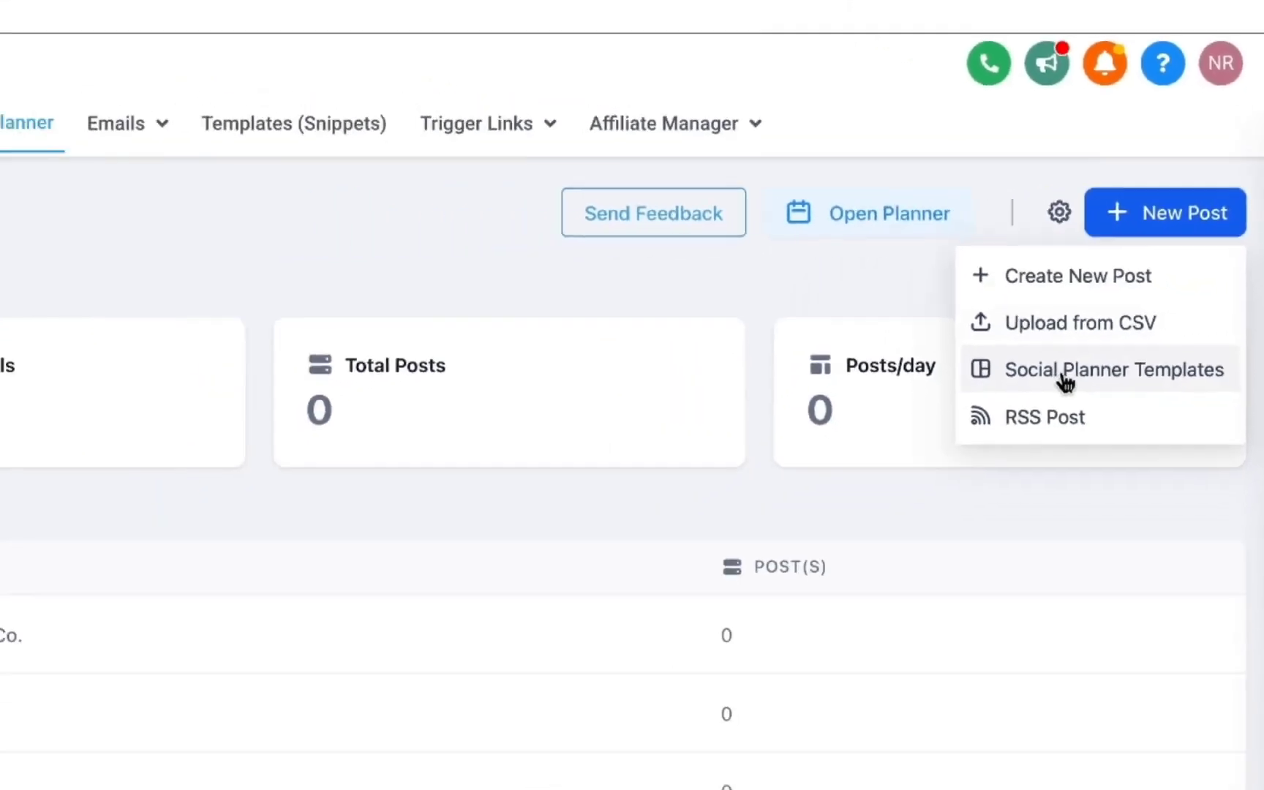
{"action": "left_click", "coordinate": [1054, 441]}
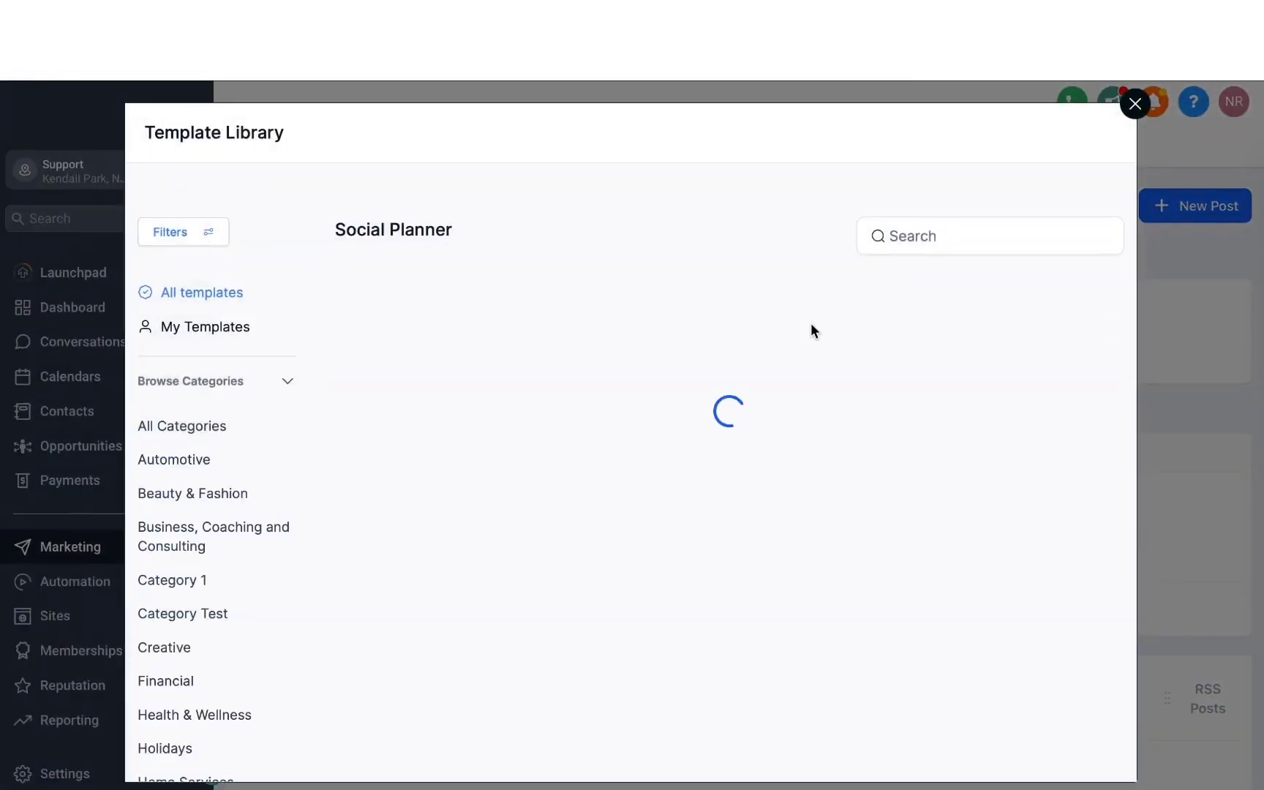
{"action": "scroll", "coordinate": [285, 500], "scroll_direction": "down", "scroll_amount": 4}
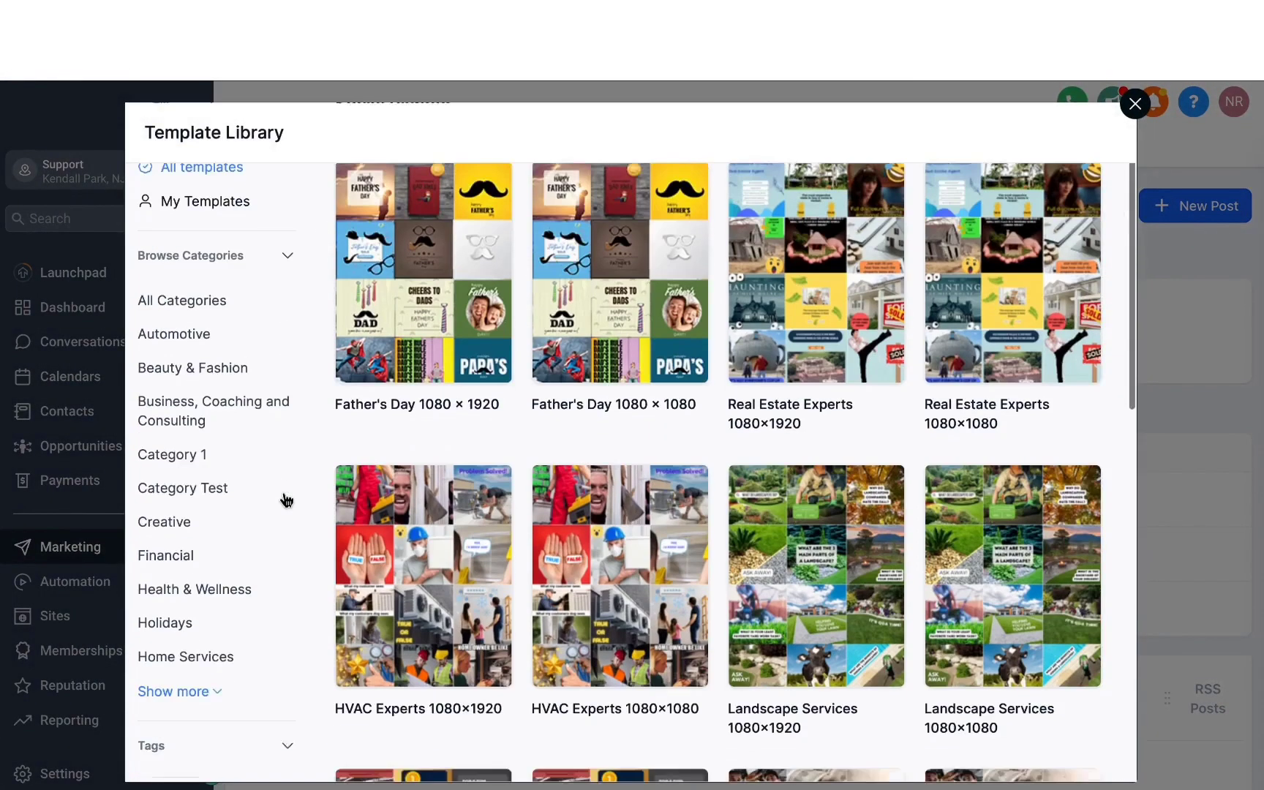
{"action": "mouse_move", "coordinate": [563, 381]}
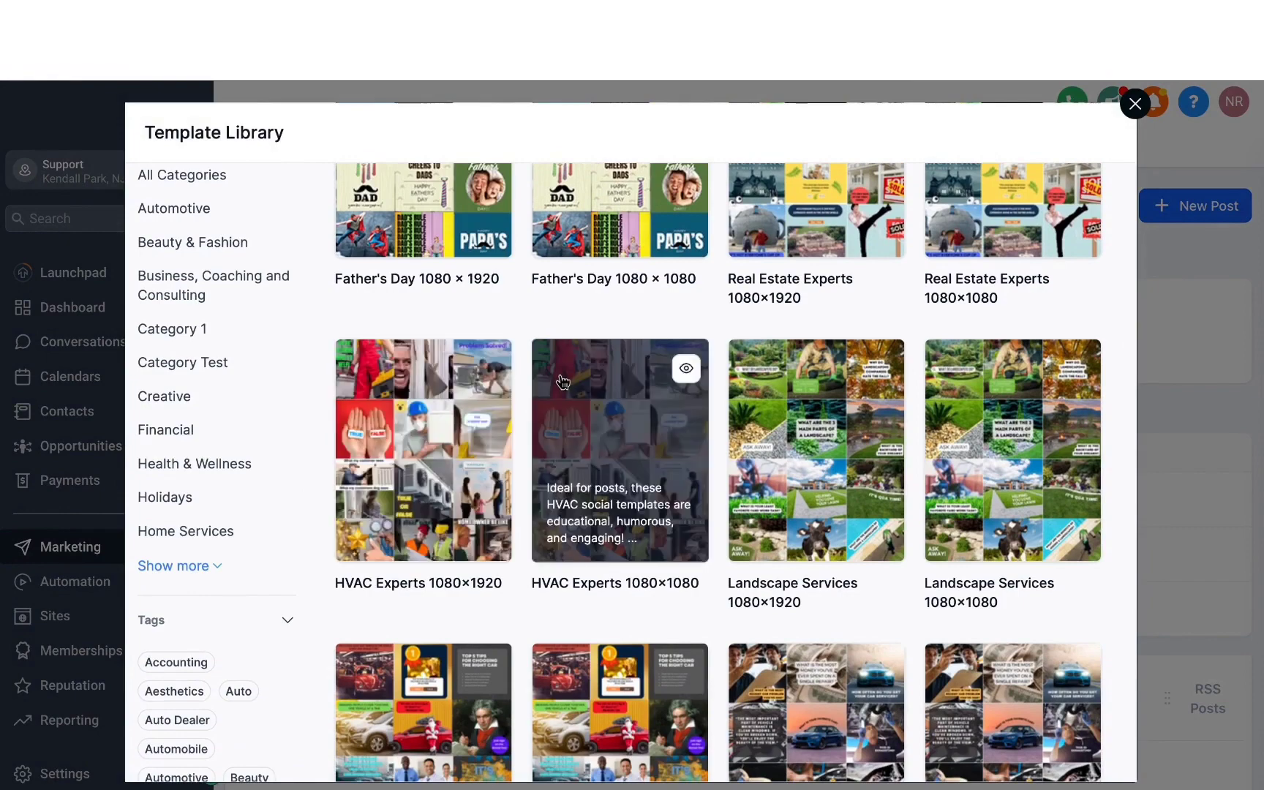
- Close the template library, inspect the RSS post's URL and account fields unsaved, then leave for email campaigns
{"action": "left_click", "coordinate": [1135, 104]}
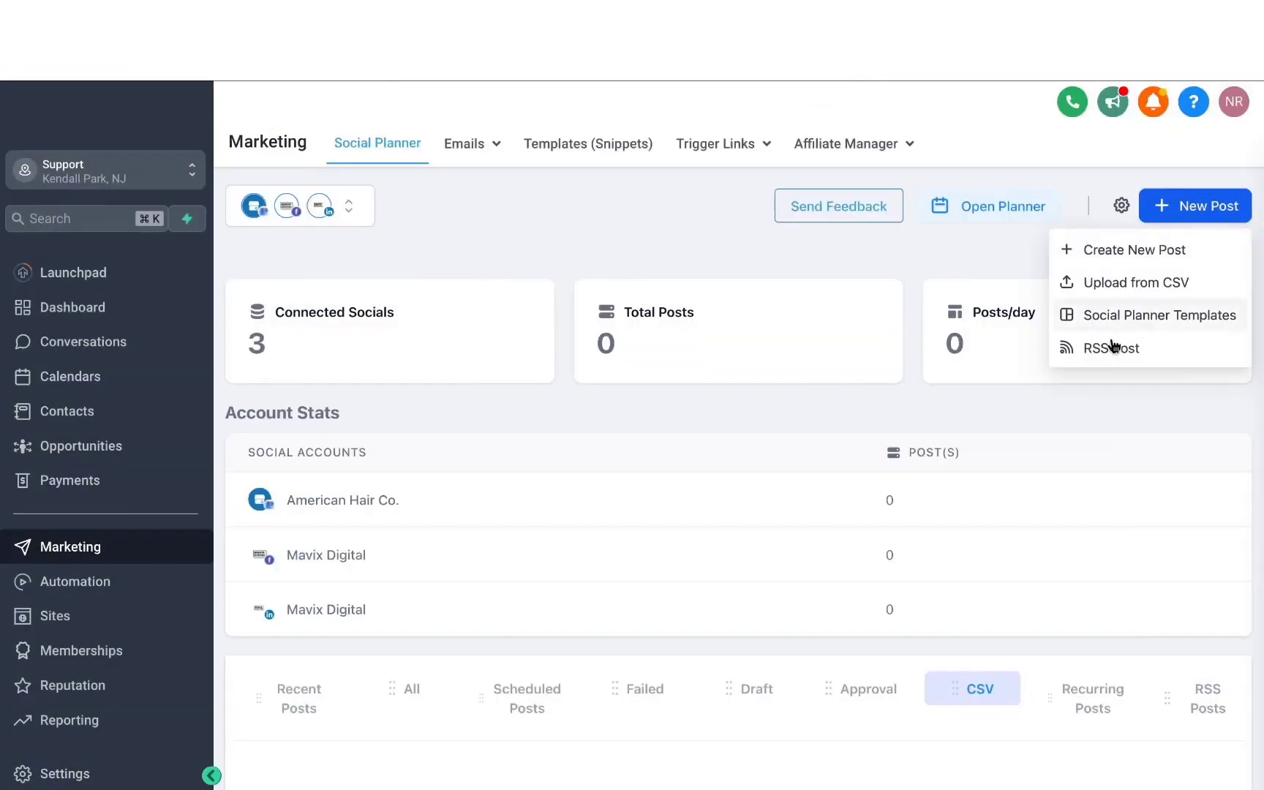
{"action": "left_click", "coordinate": [1111, 349]}
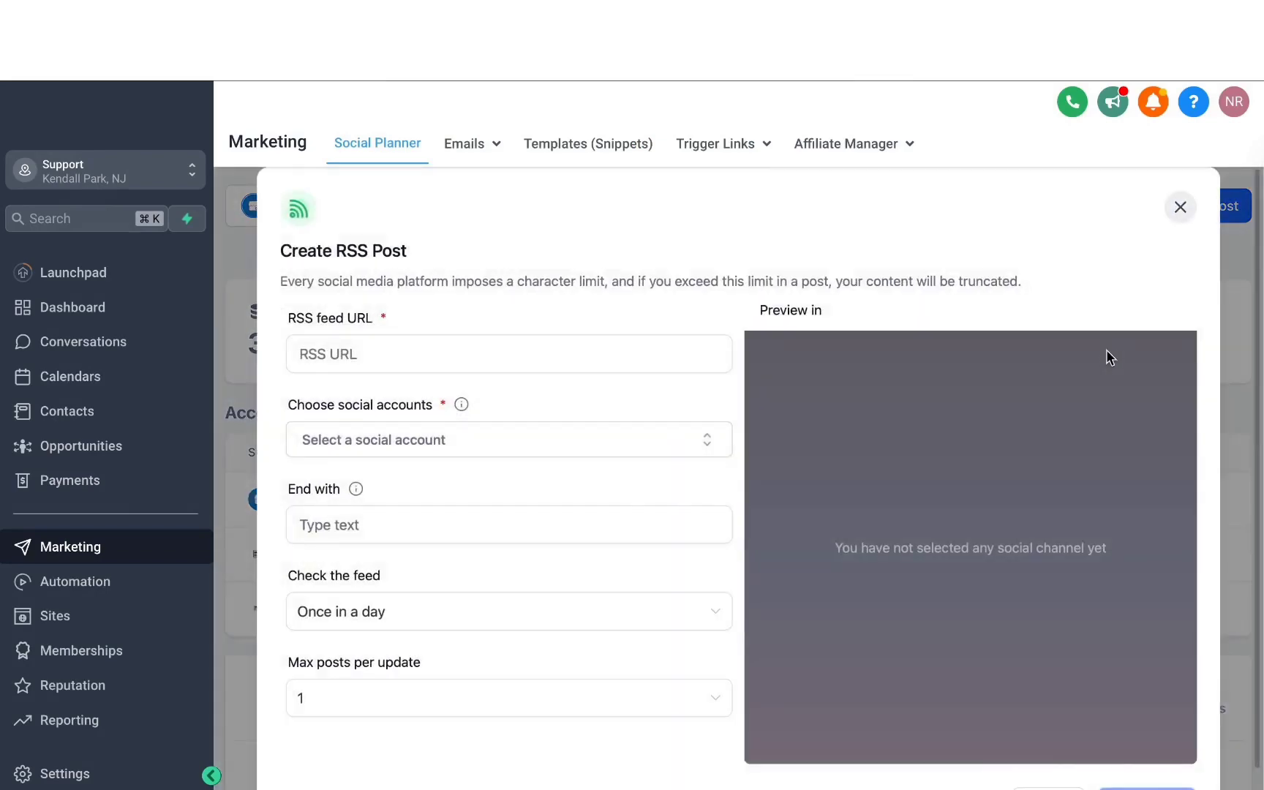
{"action": "left_click", "coordinate": [429, 362]}
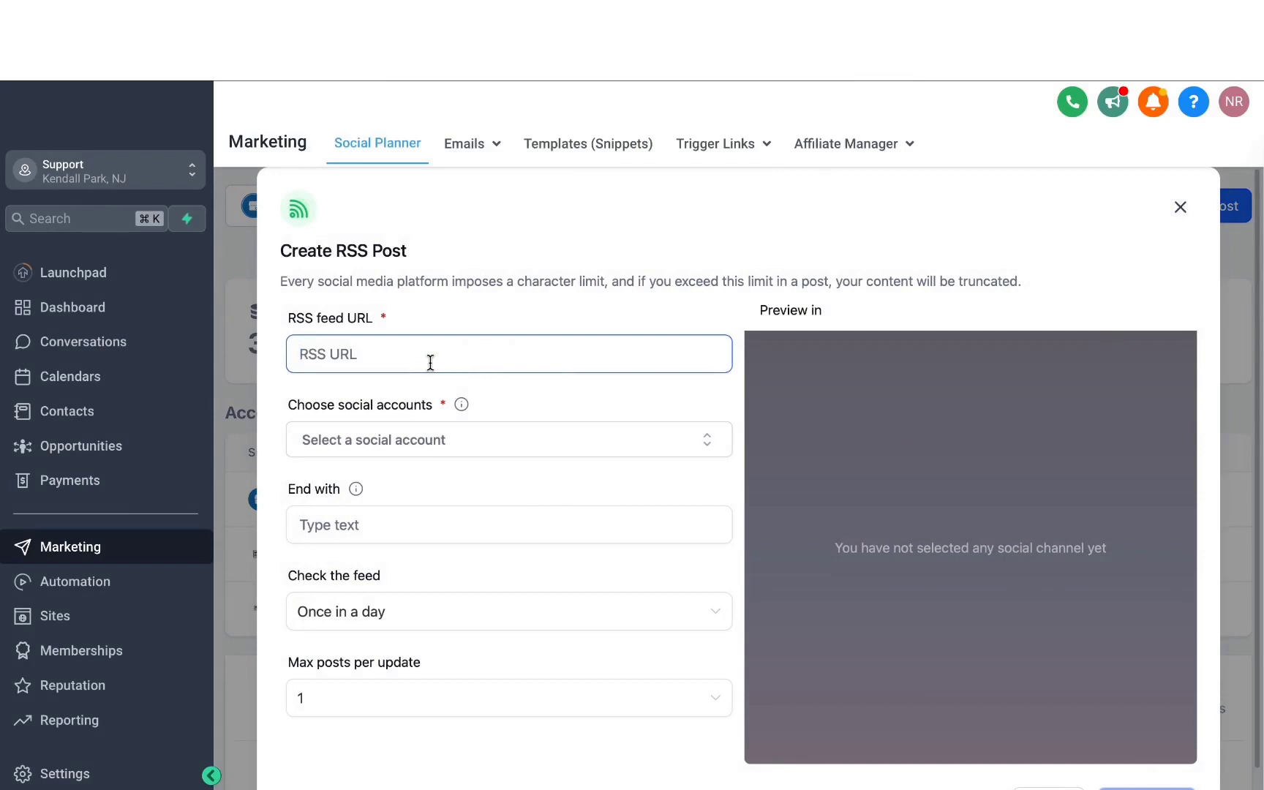
{"action": "left_click", "coordinate": [422, 326]}
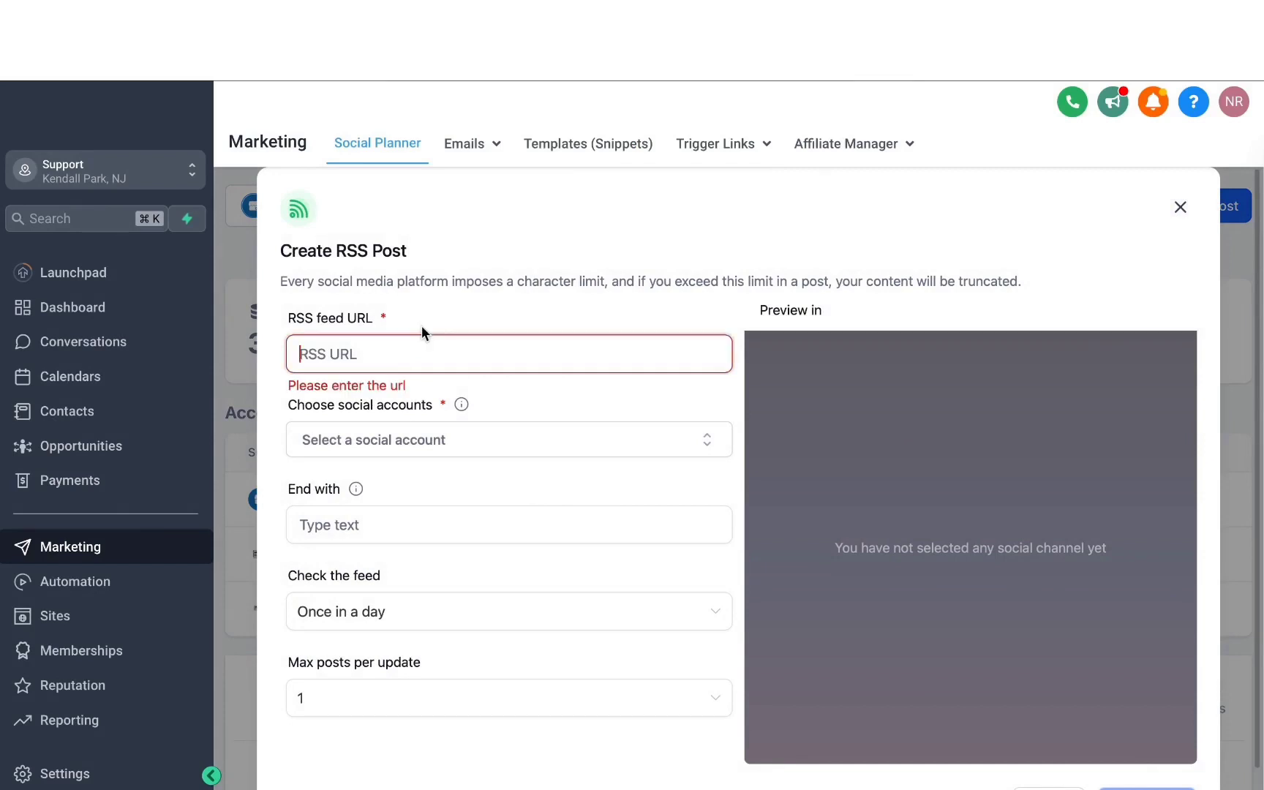
{"action": "left_click", "coordinate": [437, 441]}
{"action": "scroll", "coordinate": [382, 594], "scroll_direction": "down", "scroll_amount": 2}
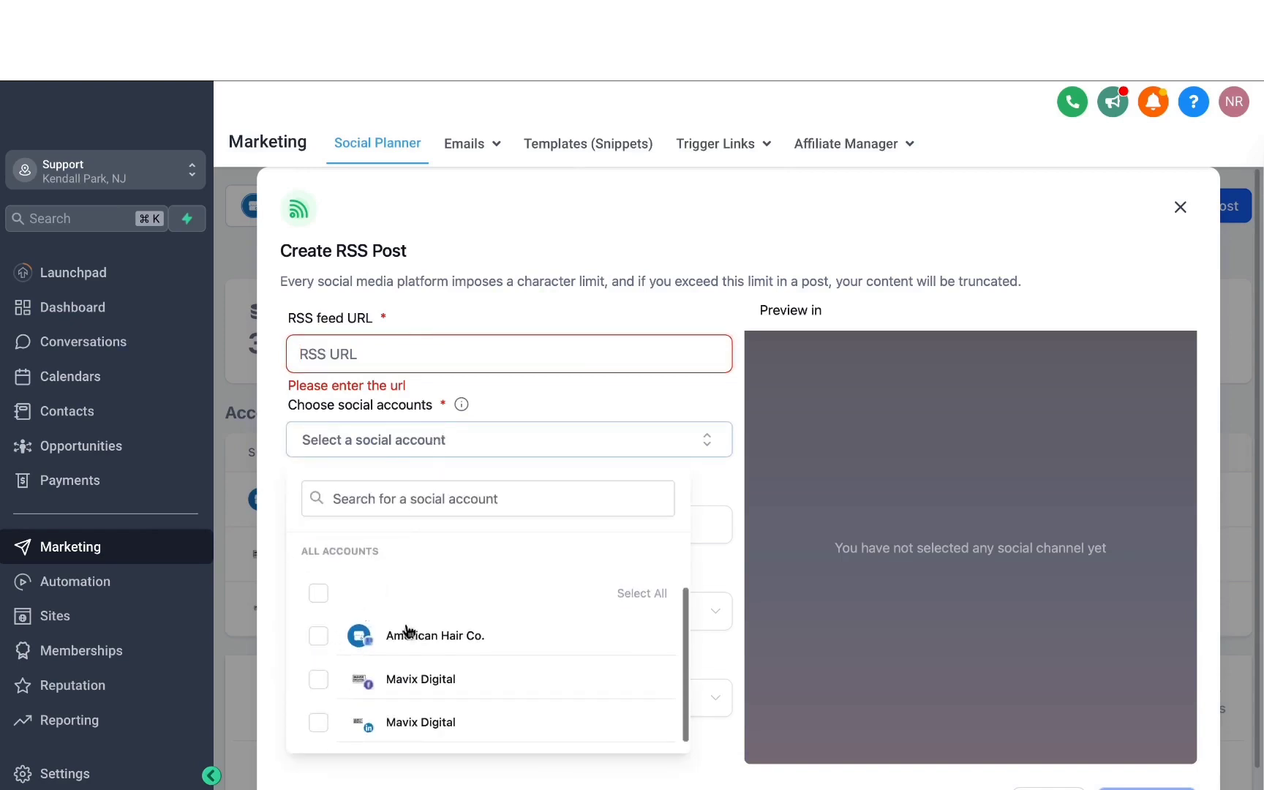
{"action": "left_click", "coordinate": [498, 389]}
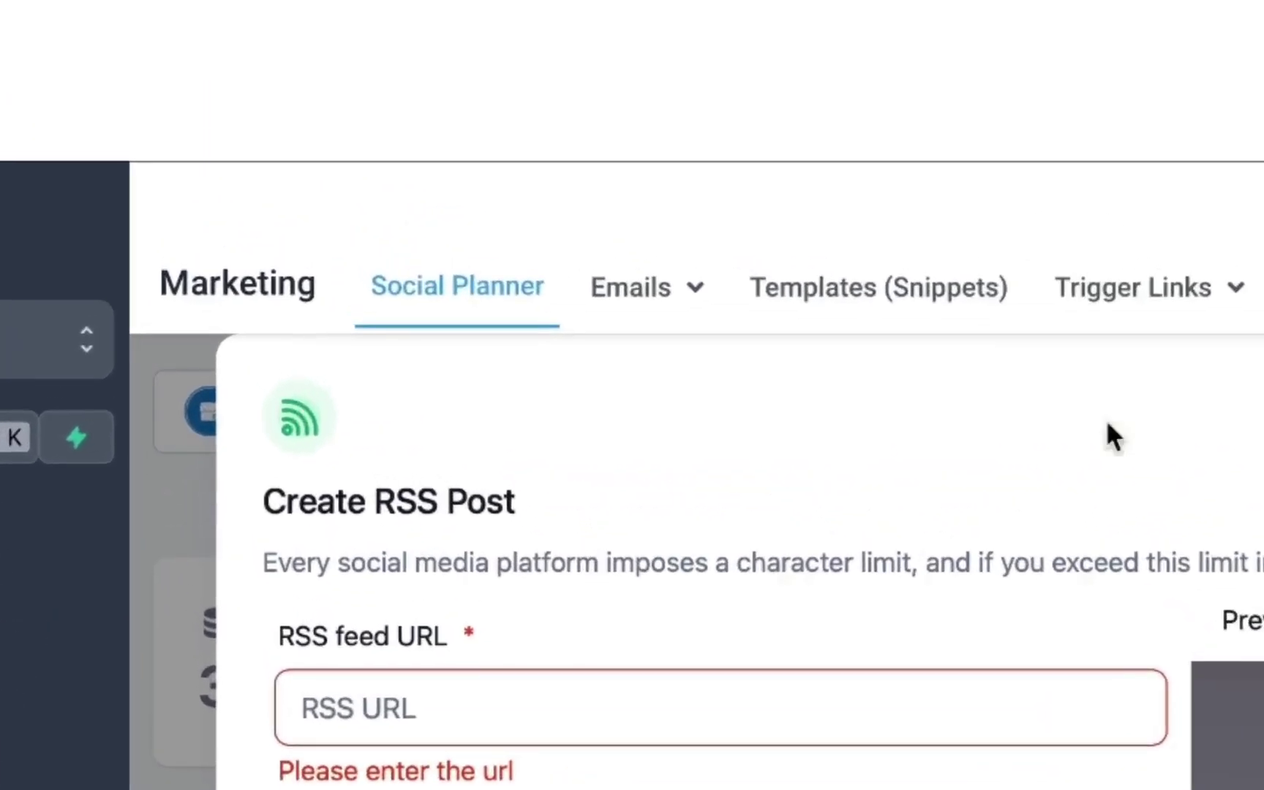
{"action": "left_click", "coordinate": [643, 306]}
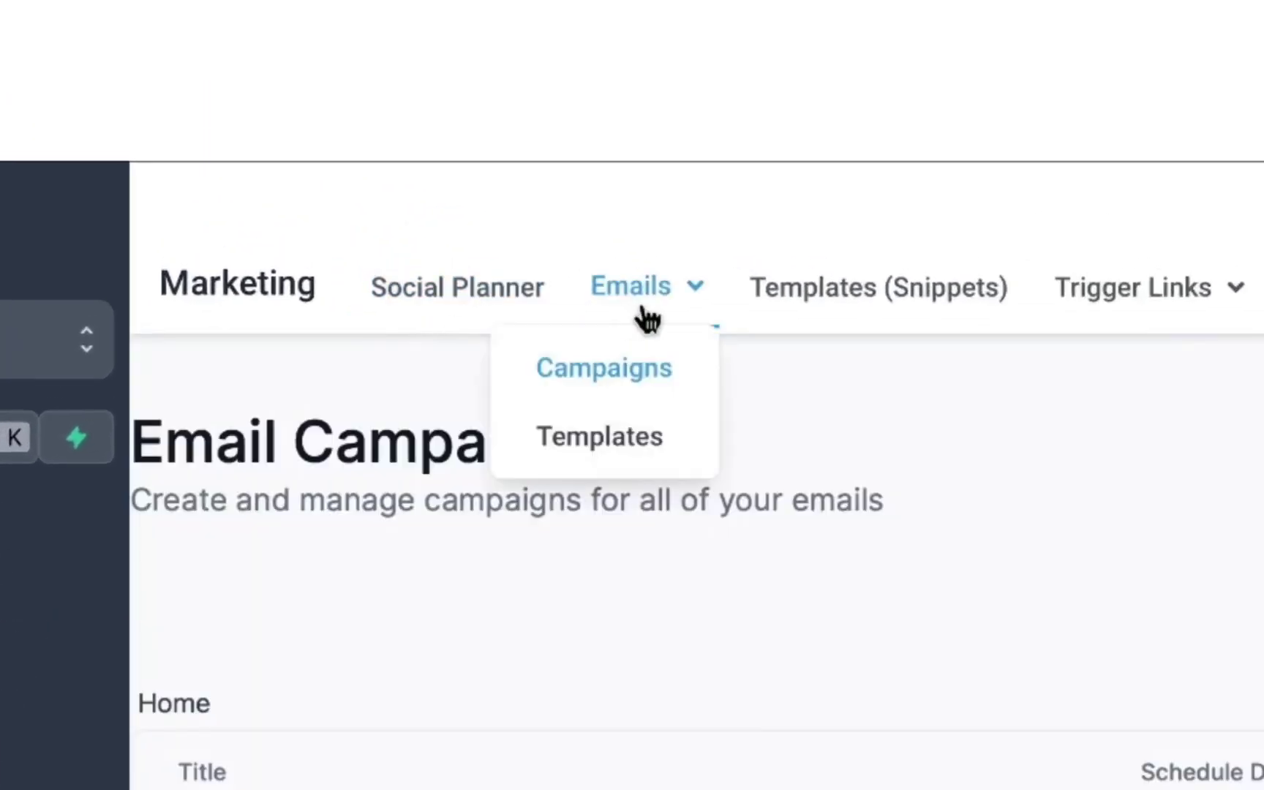
- Open Email Campaigns, start a new campaign and pick the Blank template
{"action": "left_click", "coordinate": [629, 366]}
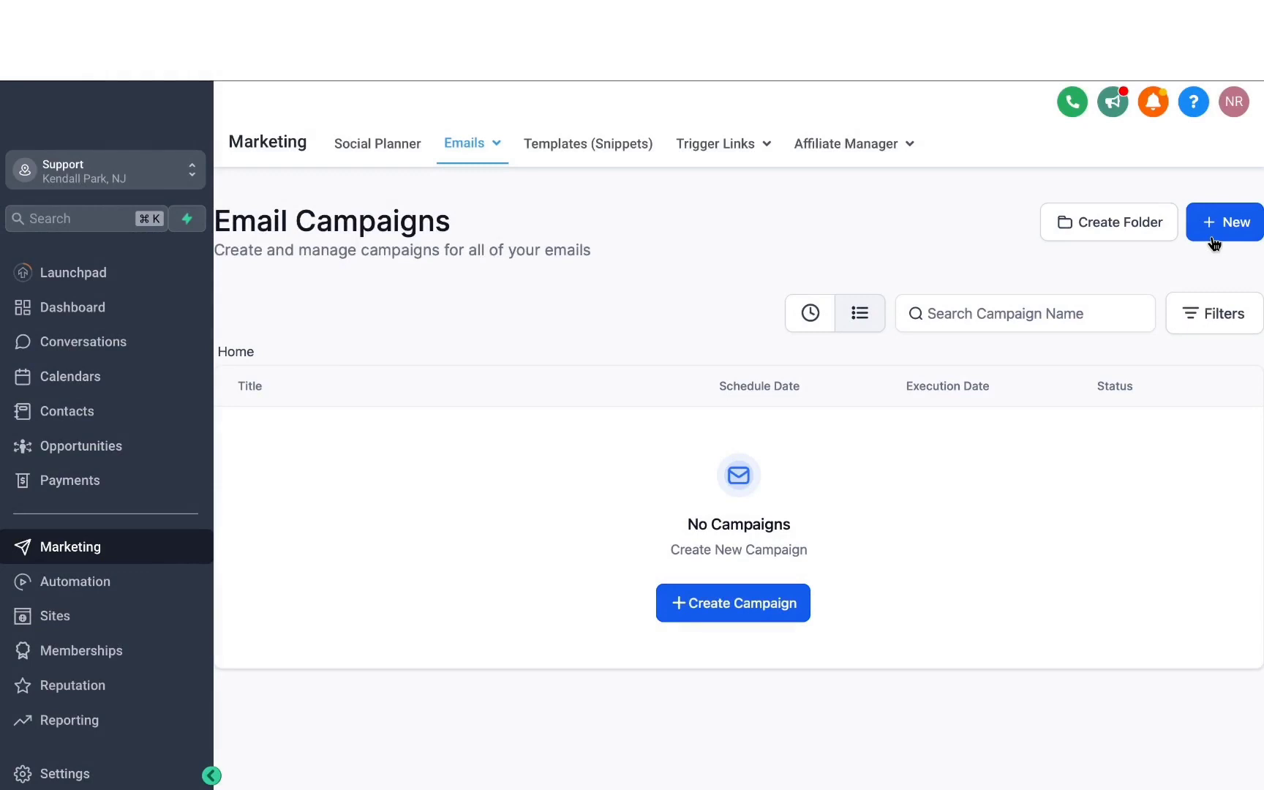
{"action": "left_click", "coordinate": [1224, 233]}
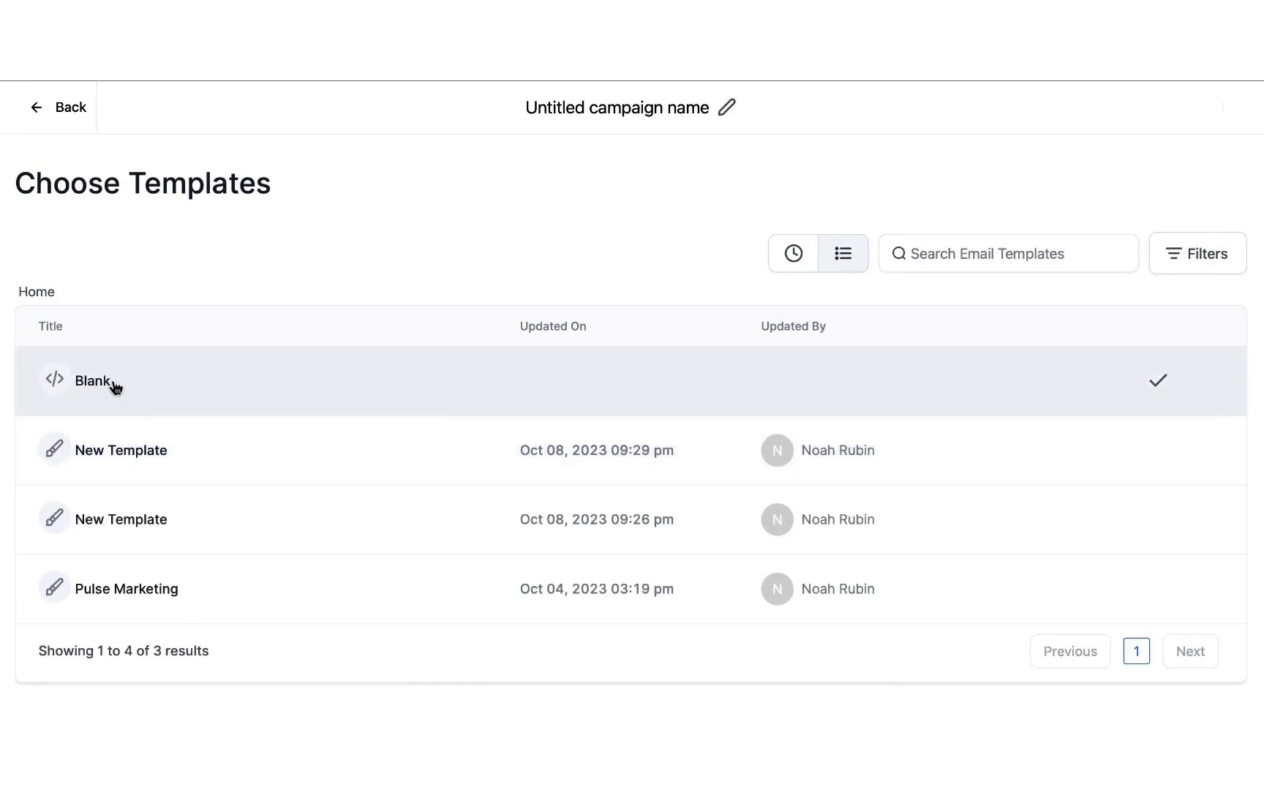
{"action": "left_click", "coordinate": [113, 389]}
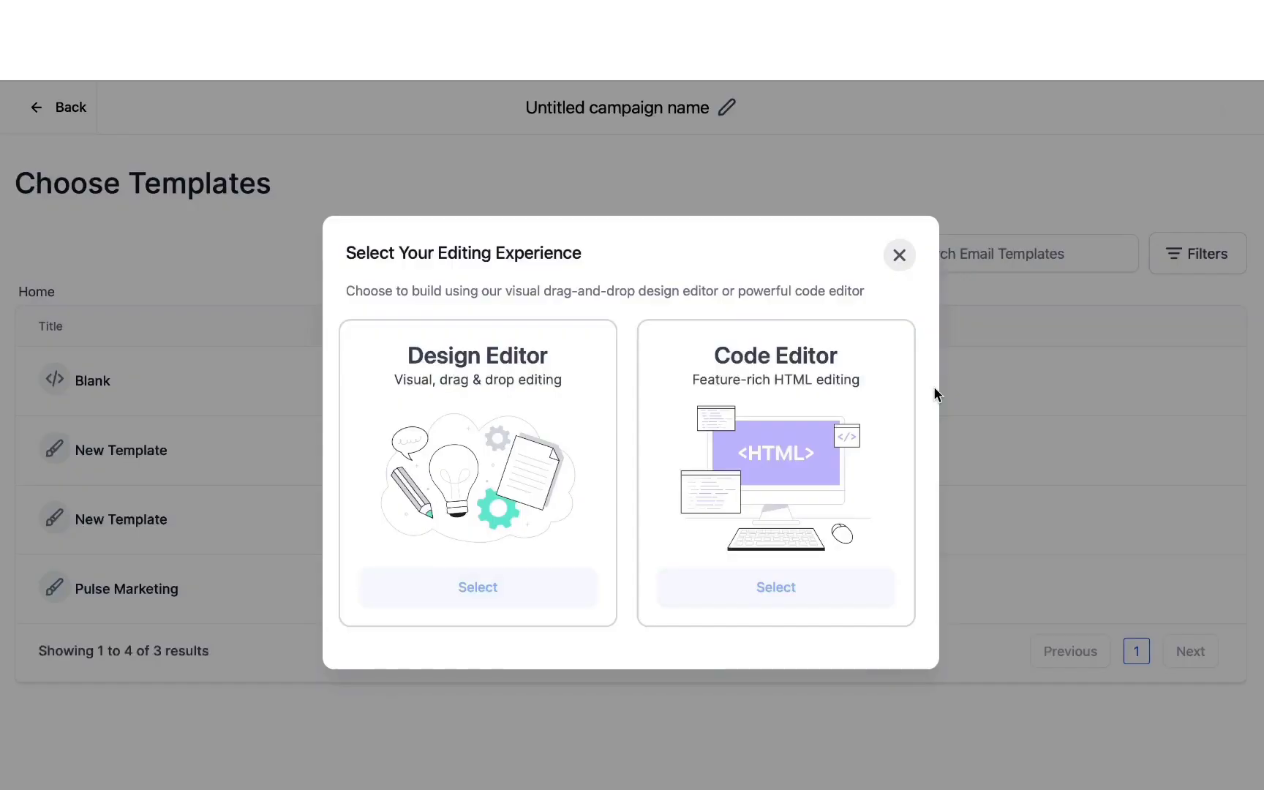
- Use the Design Editor and add an image block below the 'Start from scratch' heading
{"action": "left_click", "coordinate": [514, 586]}
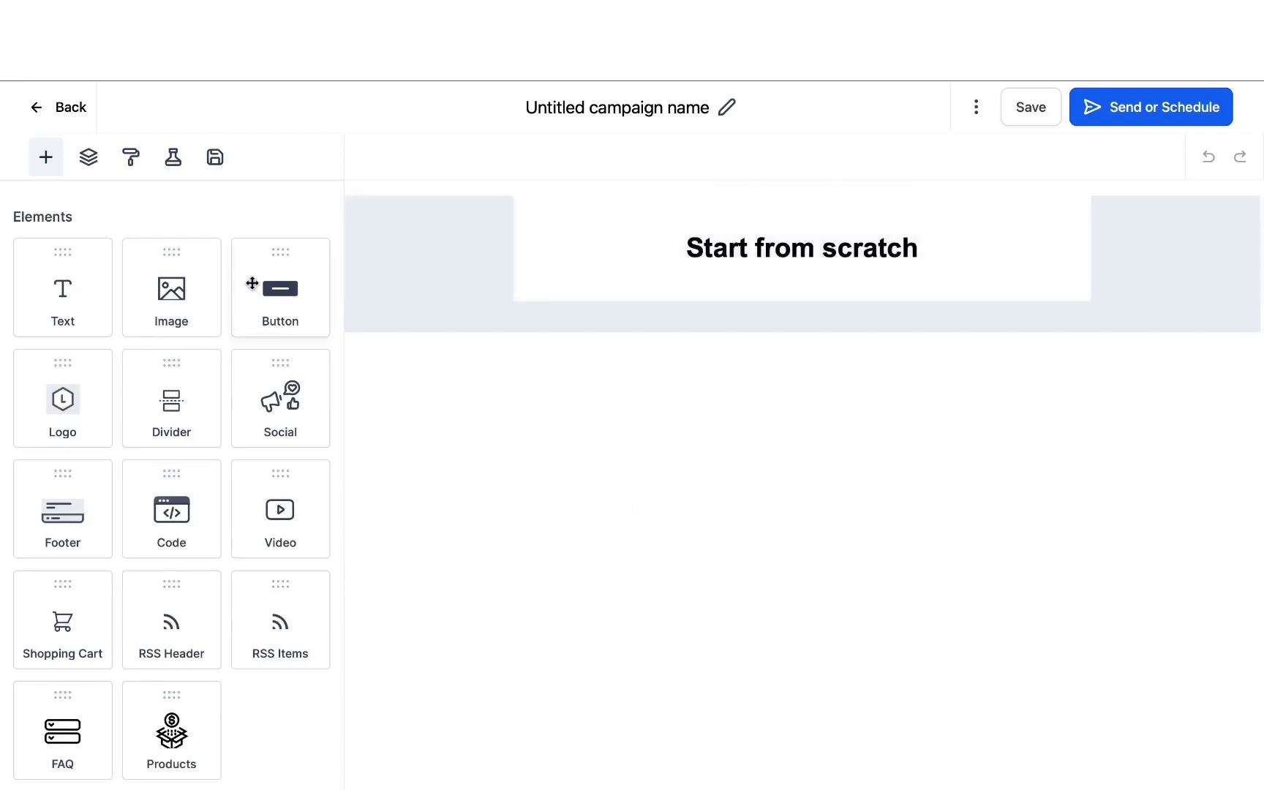
{"action": "left_click", "coordinate": [172, 291]}
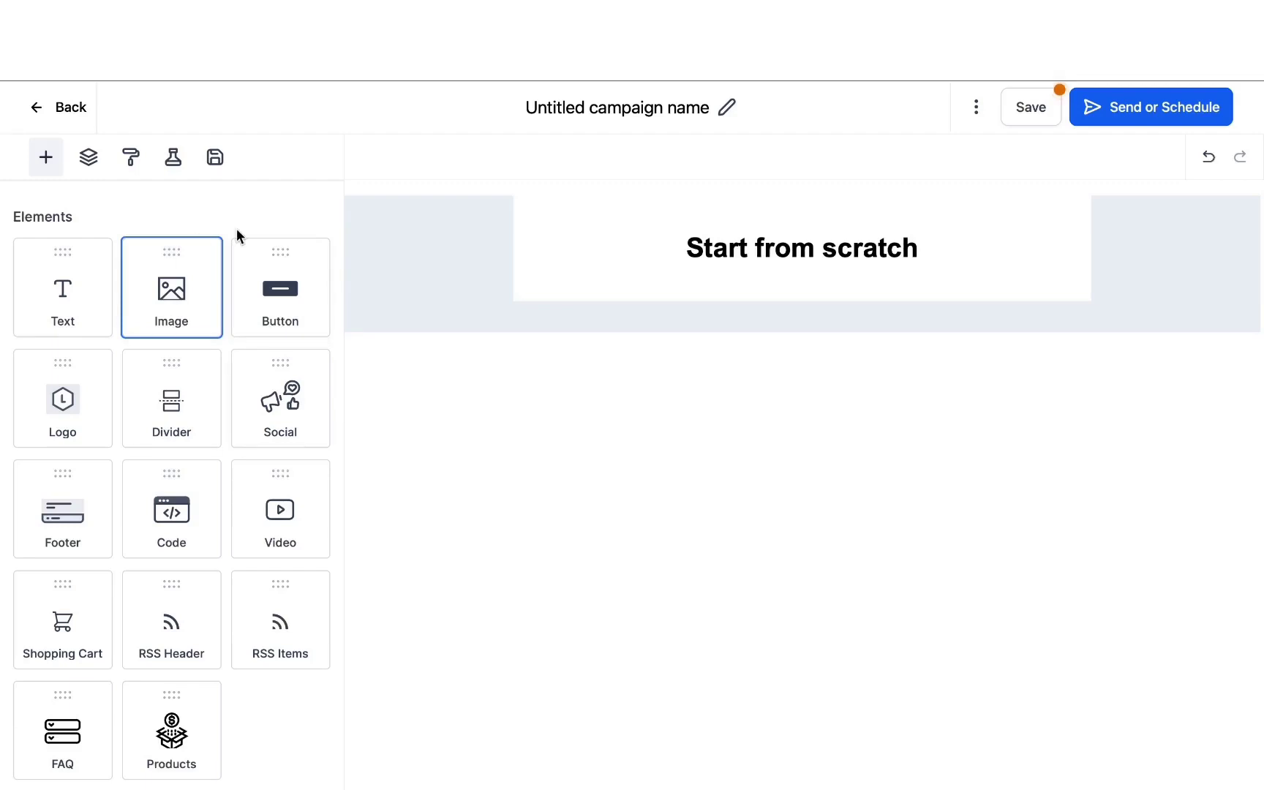
{"action": "left_click_drag", "start_coordinate": [180, 297], "coordinate": [611, 283]}
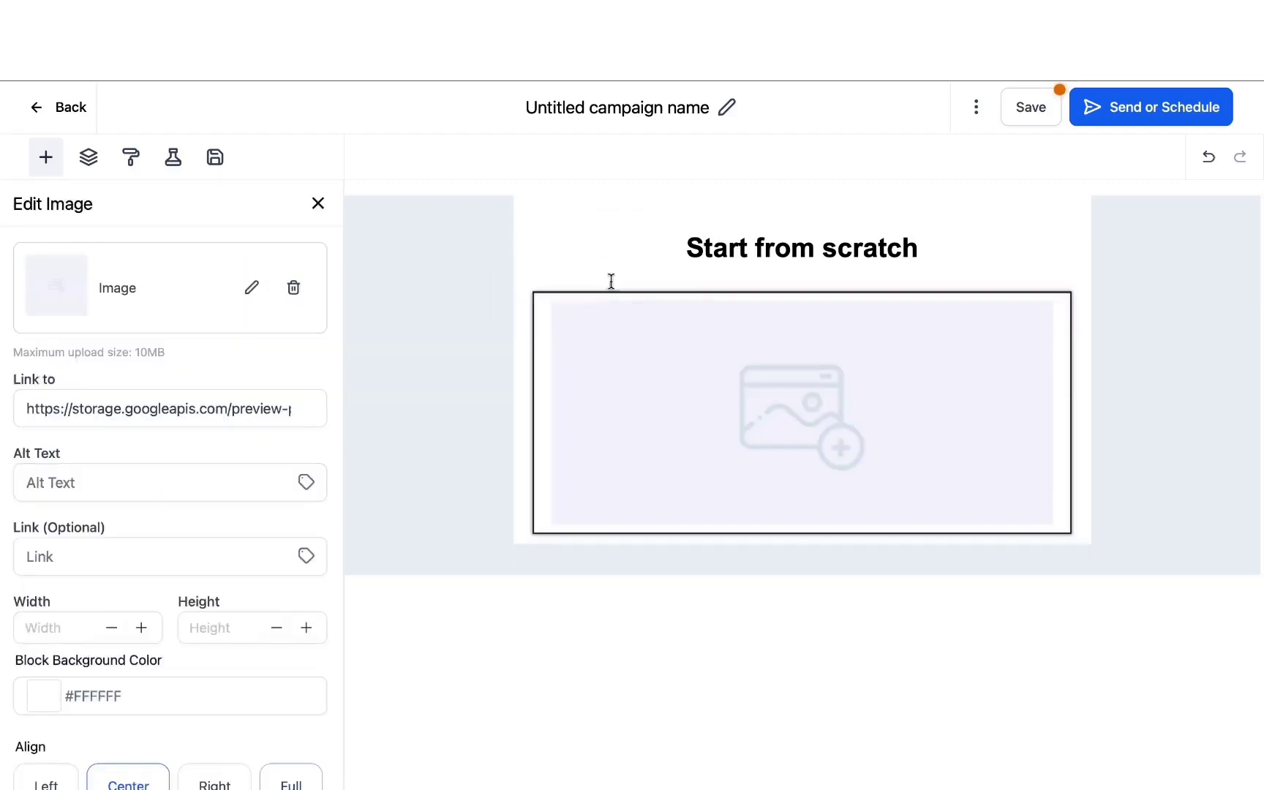
{"action": "left_click", "coordinate": [318, 204]}
{"action": "scroll", "coordinate": [208, 358], "scroll_direction": "down", "scroll_amount": 5}
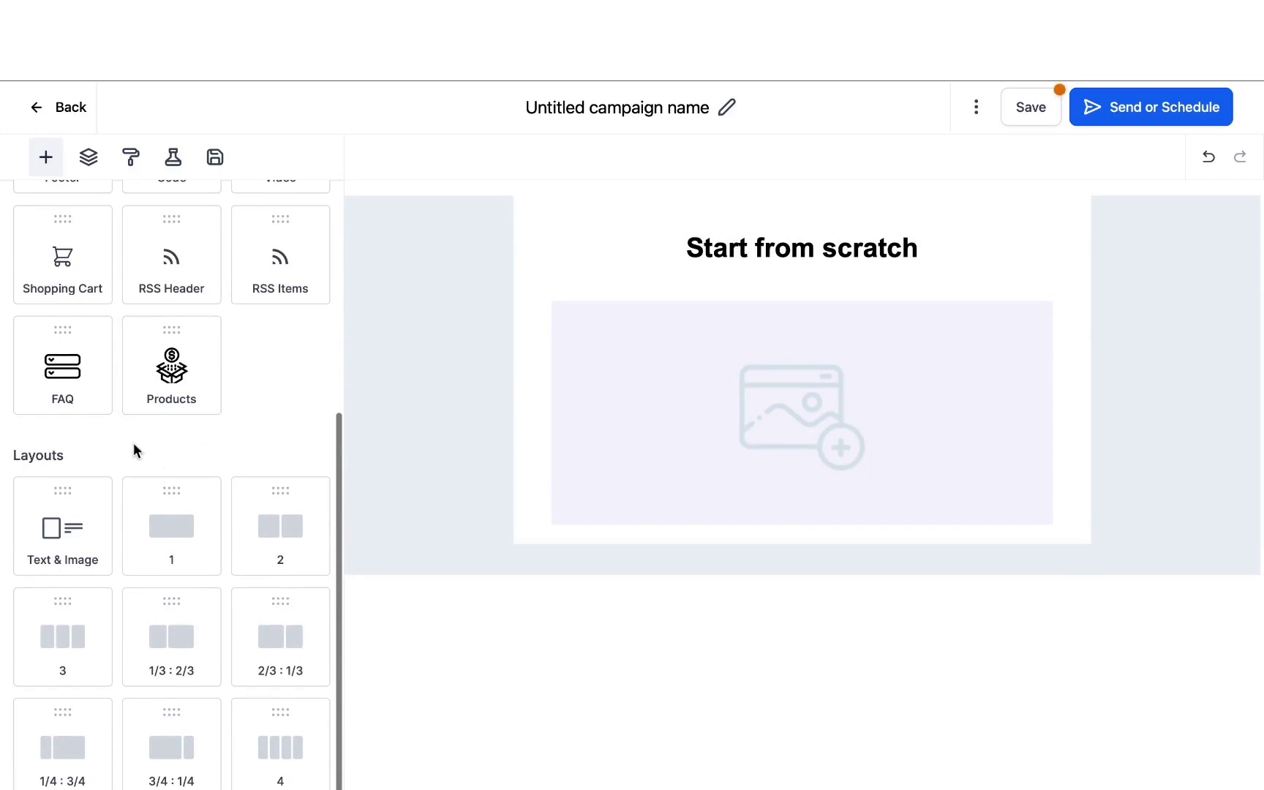
- Add a two-column row below the image with an image in each column
{"action": "left_click_drag", "start_coordinate": [273, 508], "coordinate": [665, 554]}
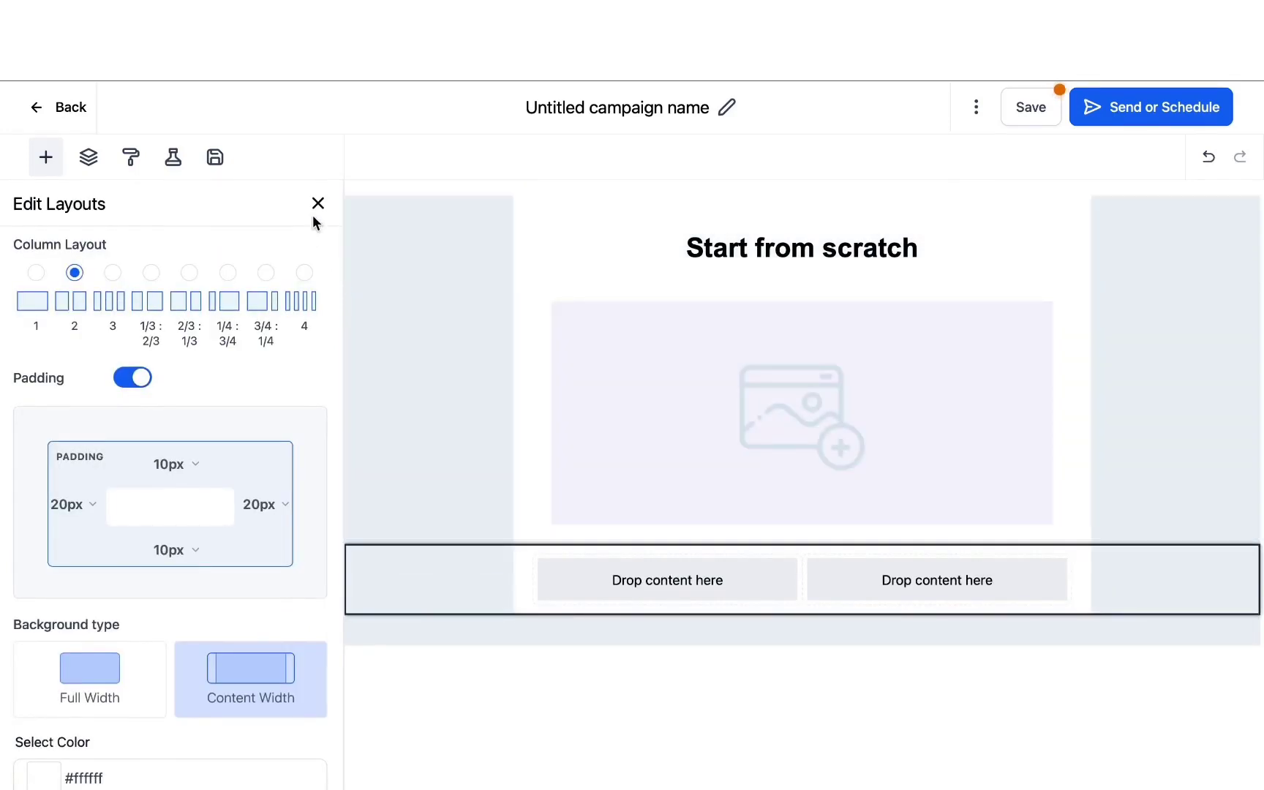
{"action": "left_click", "coordinate": [317, 205]}
{"action": "scroll", "coordinate": [158, 312], "scroll_direction": "up", "scroll_amount": 5}
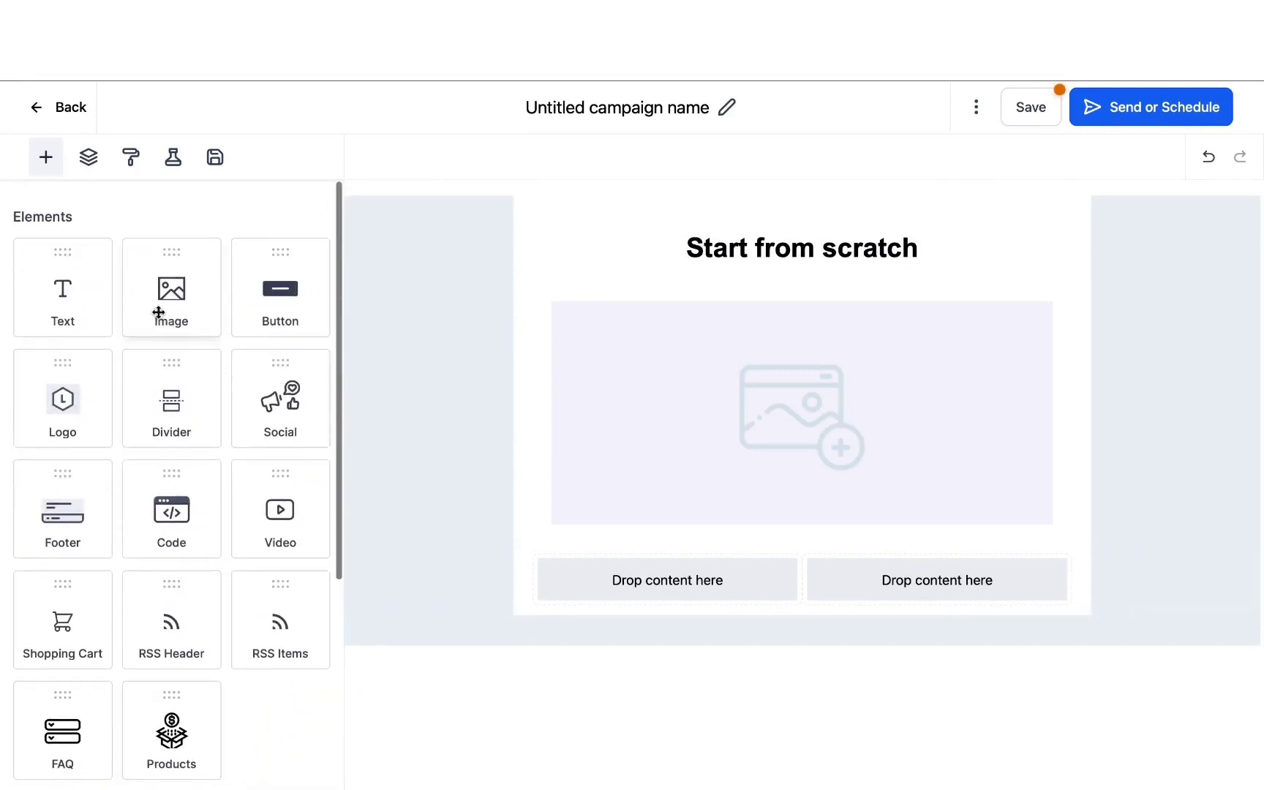
{"action": "left_click_drag", "start_coordinate": [158, 312], "coordinate": [668, 595]}
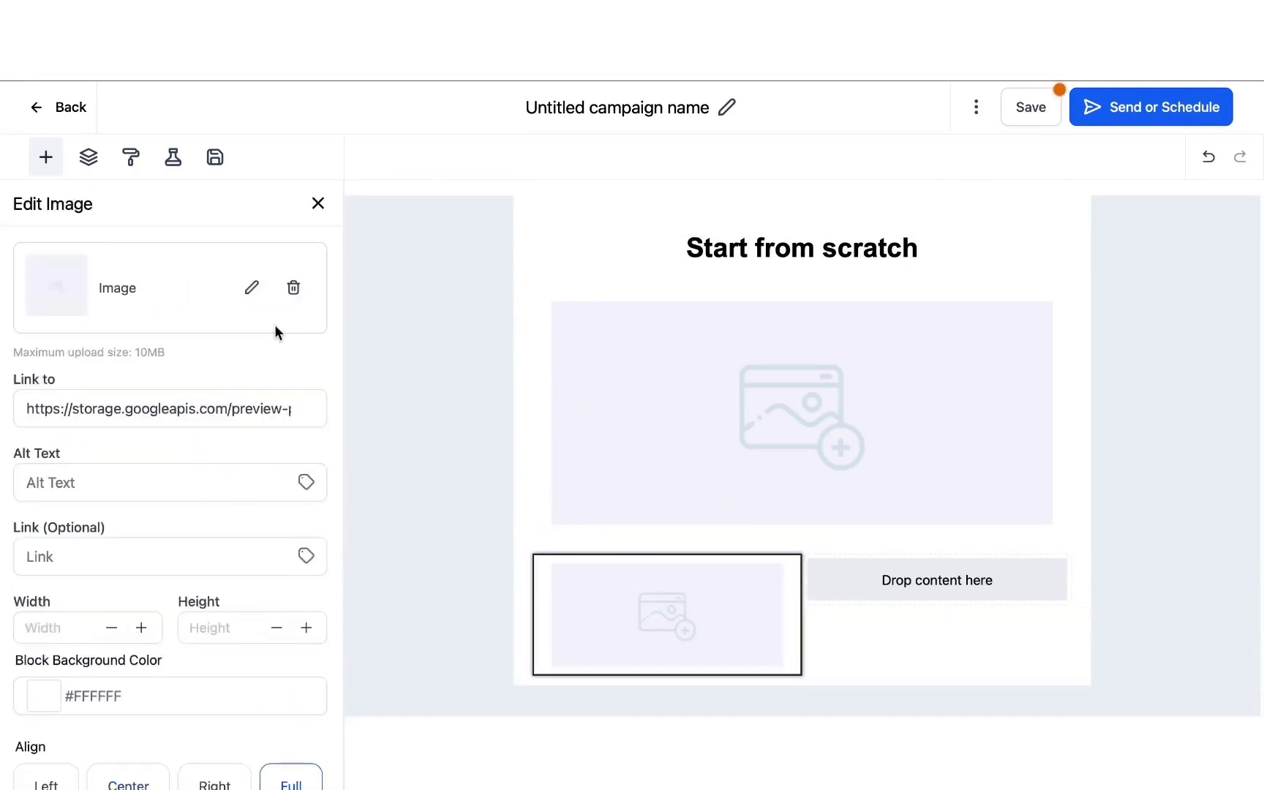
{"action": "left_click", "coordinate": [324, 209]}
{"action": "left_click_drag", "start_coordinate": [221, 278], "coordinate": [881, 599]}
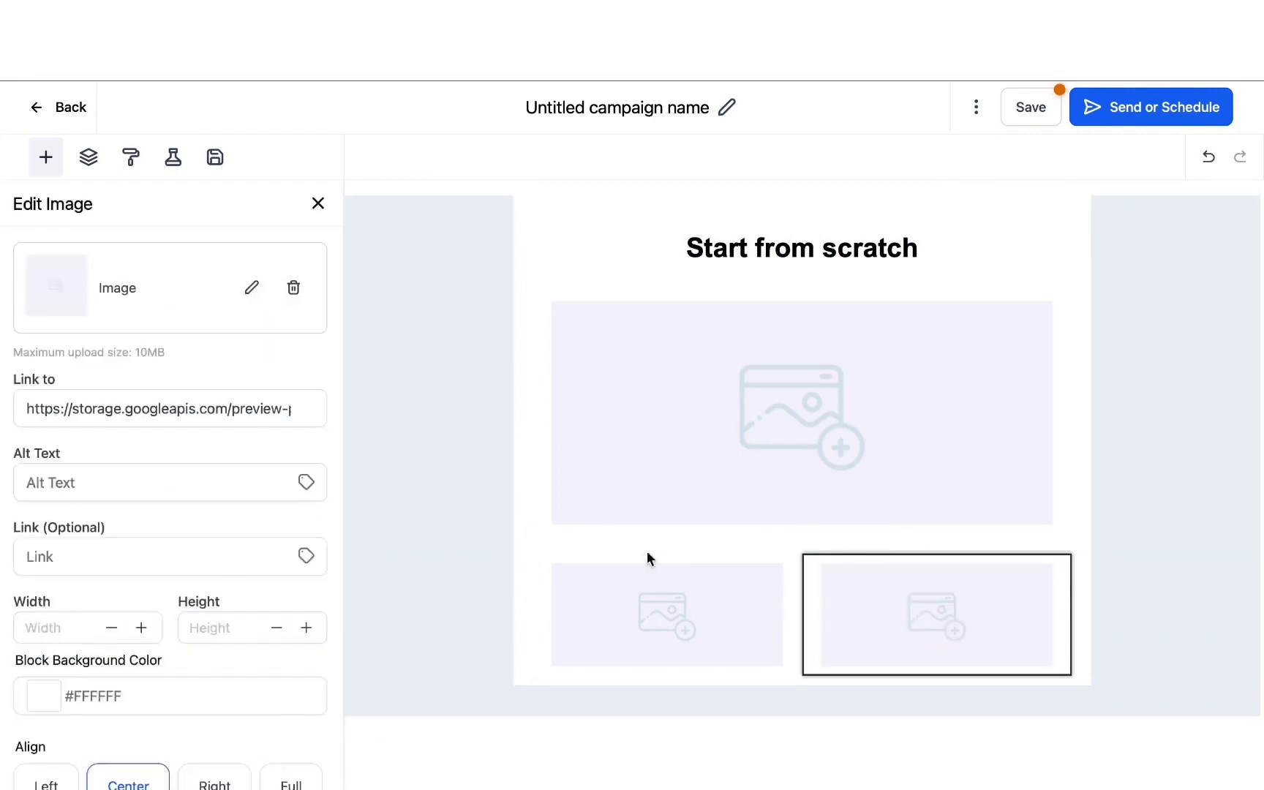
{"action": "key", "text": "Escape"}
{"action": "scroll", "coordinate": [238, 412], "scroll_direction": "down", "scroll_amount": 6}
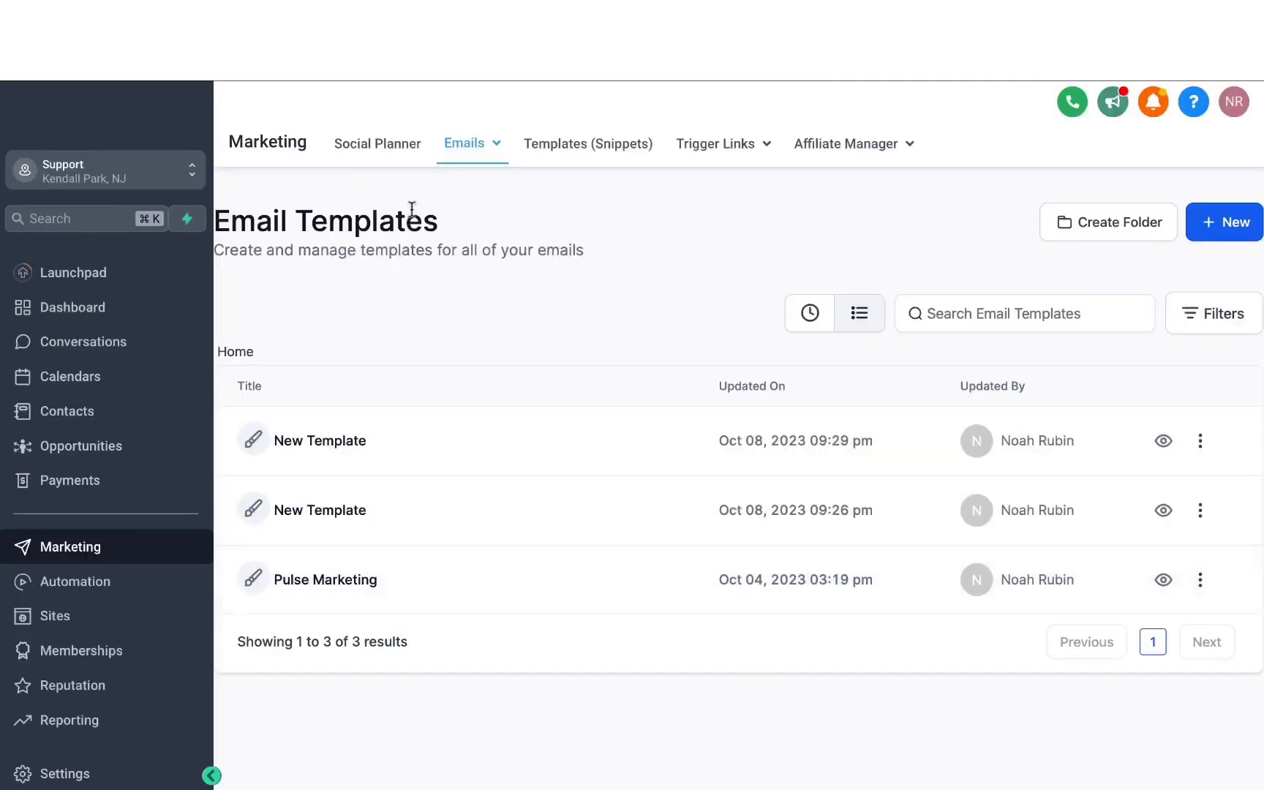
{"action": "mouse_move", "coordinate": [446, 157]}
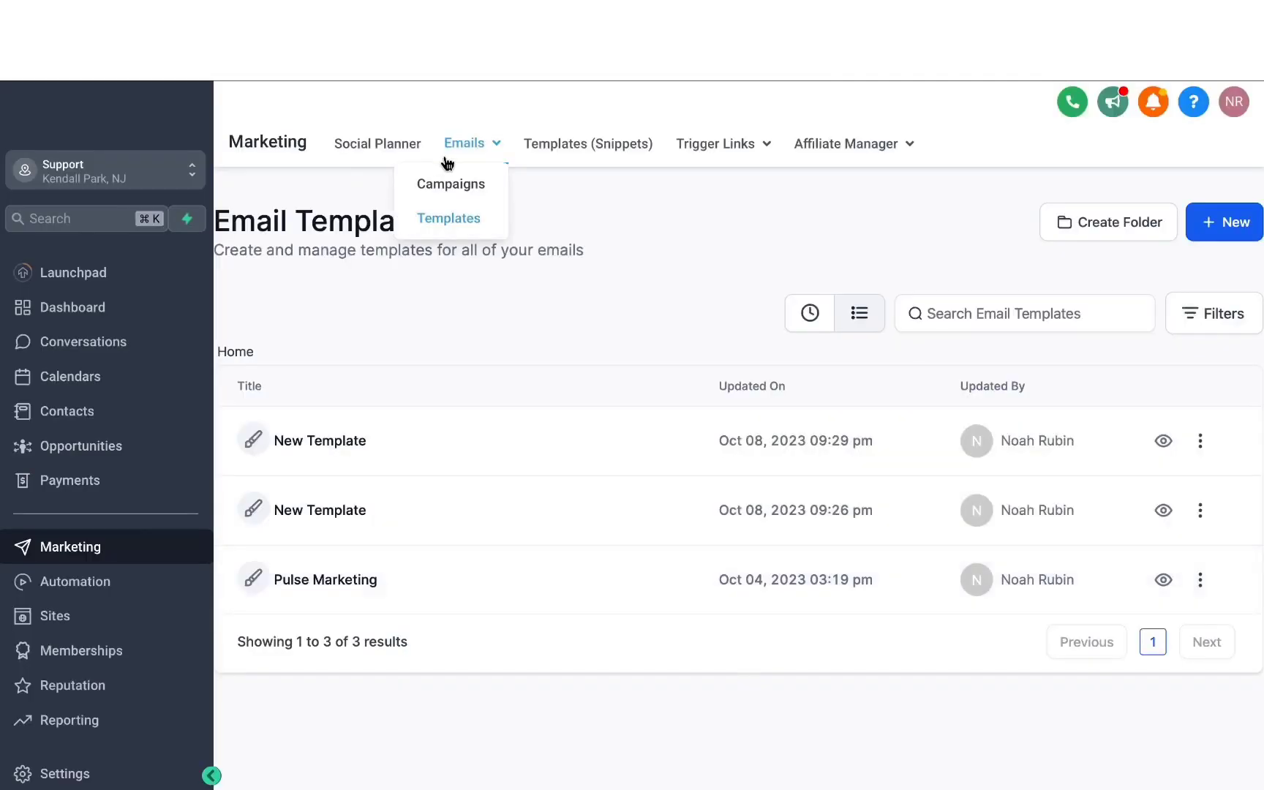
- Open the Pulse Marketing email template and scroll through its content
{"action": "left_click", "coordinate": [346, 589]}
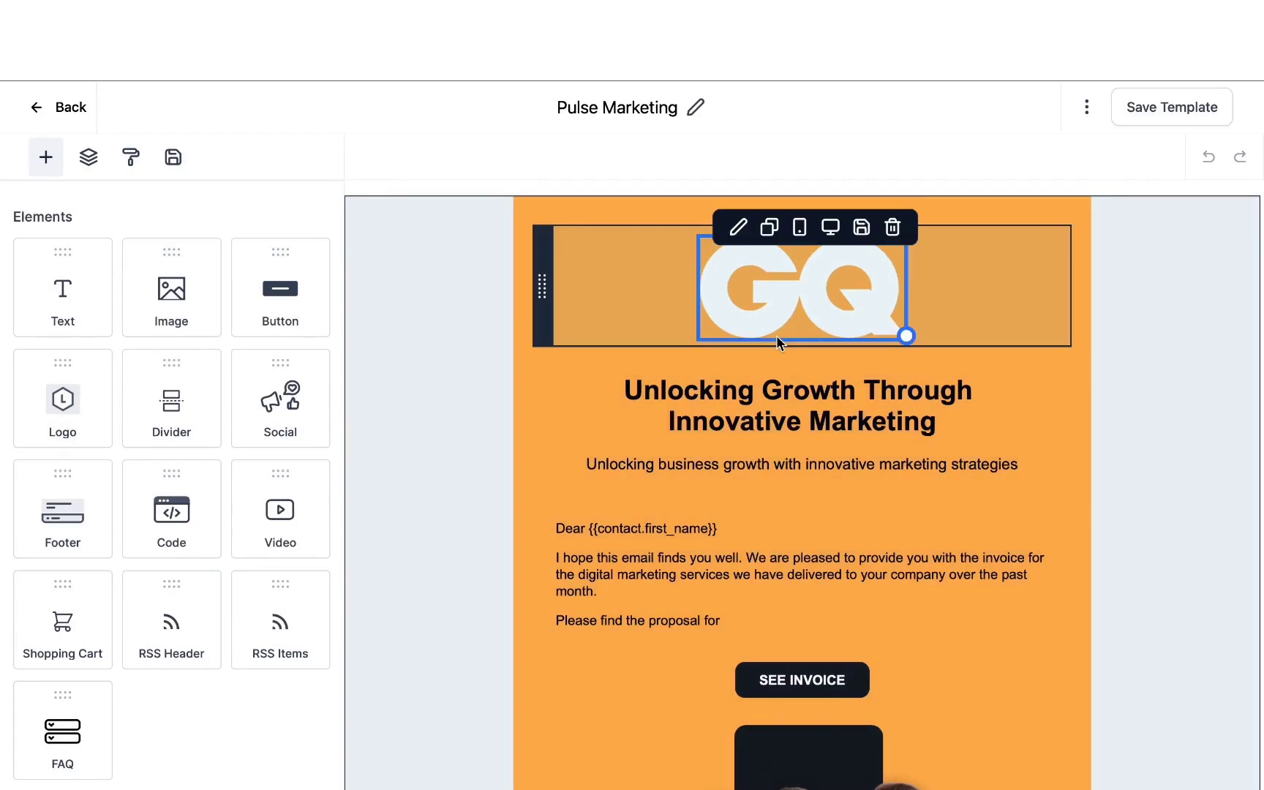
{"action": "scroll", "coordinate": [551, 274], "scroll_direction": "down", "scroll_amount": 5}
{"action": "scroll", "coordinate": [551, 272], "scroll_direction": "down", "scroll_amount": 2}
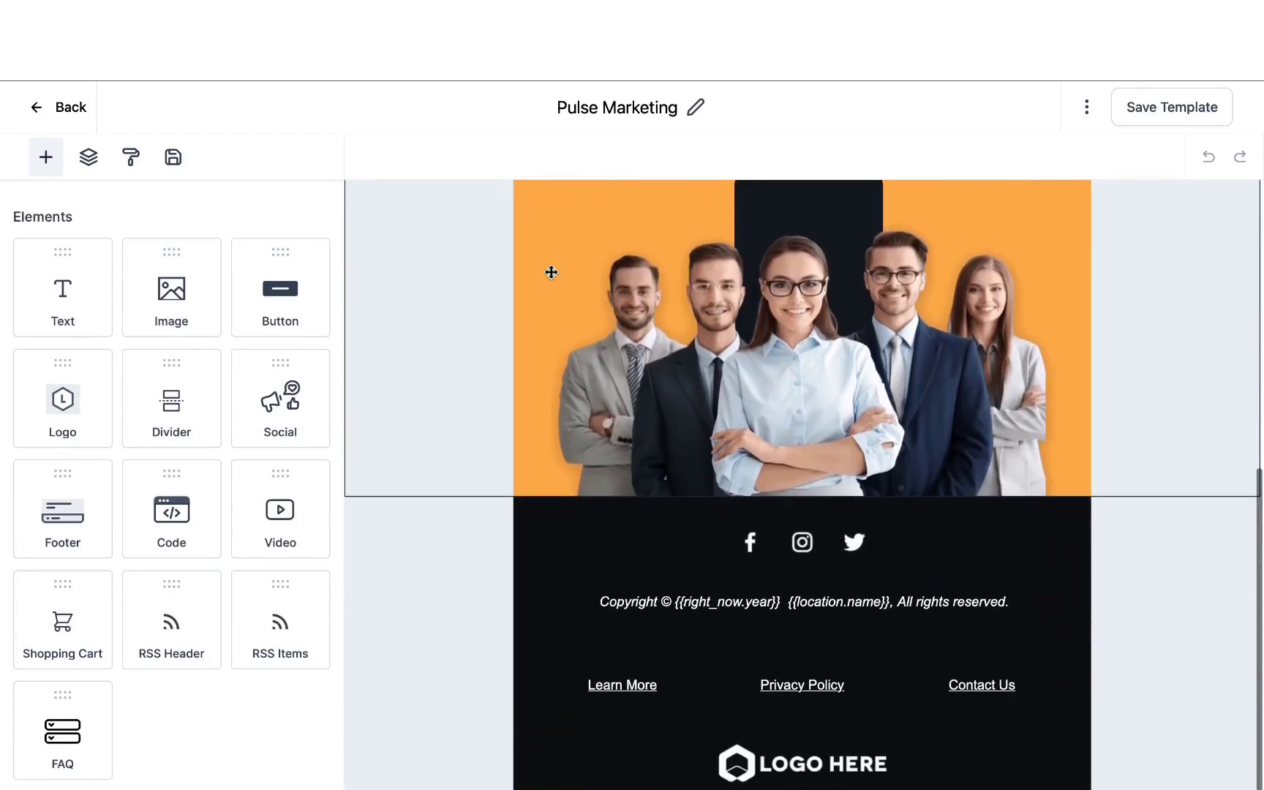
{"action": "scroll", "coordinate": [656, 401], "scroll_direction": "up", "scroll_amount": 8}
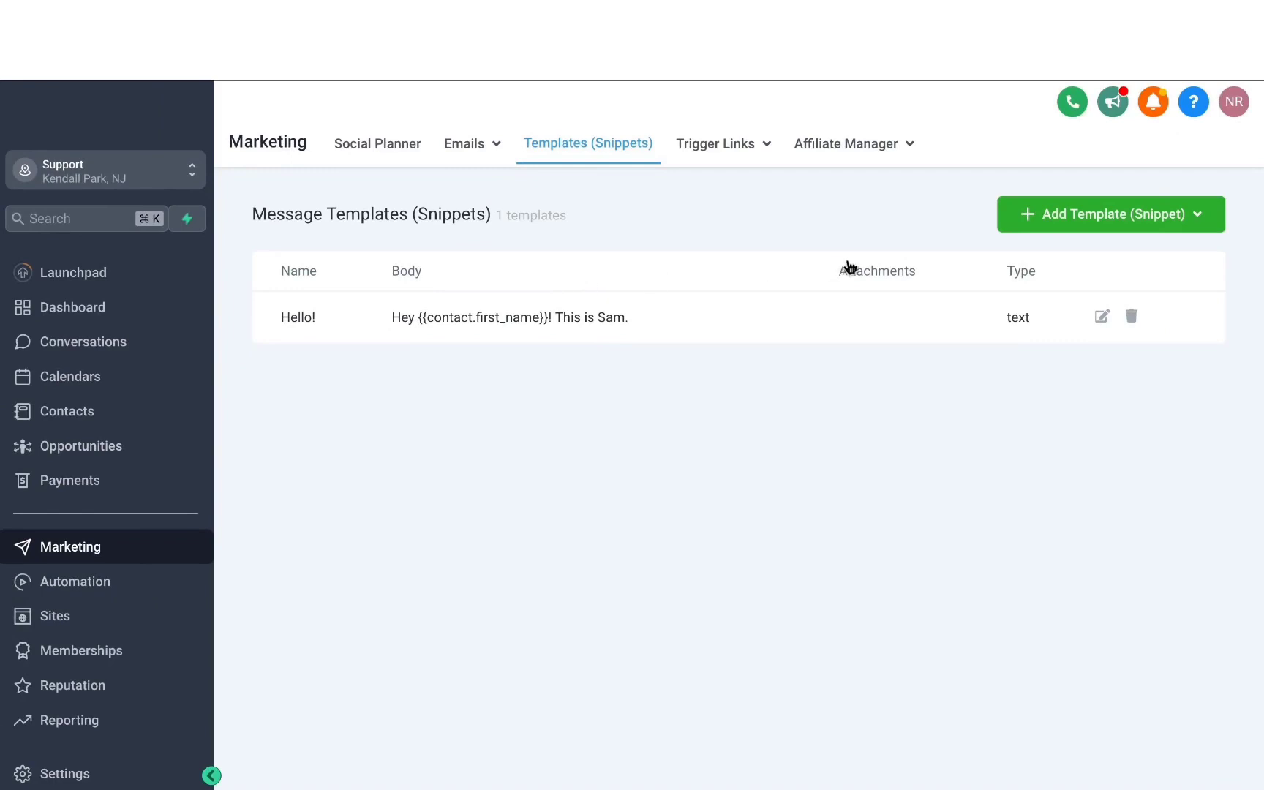
- Start a new text snippet, then close it without saving
{"action": "left_click", "coordinate": [1072, 227]}
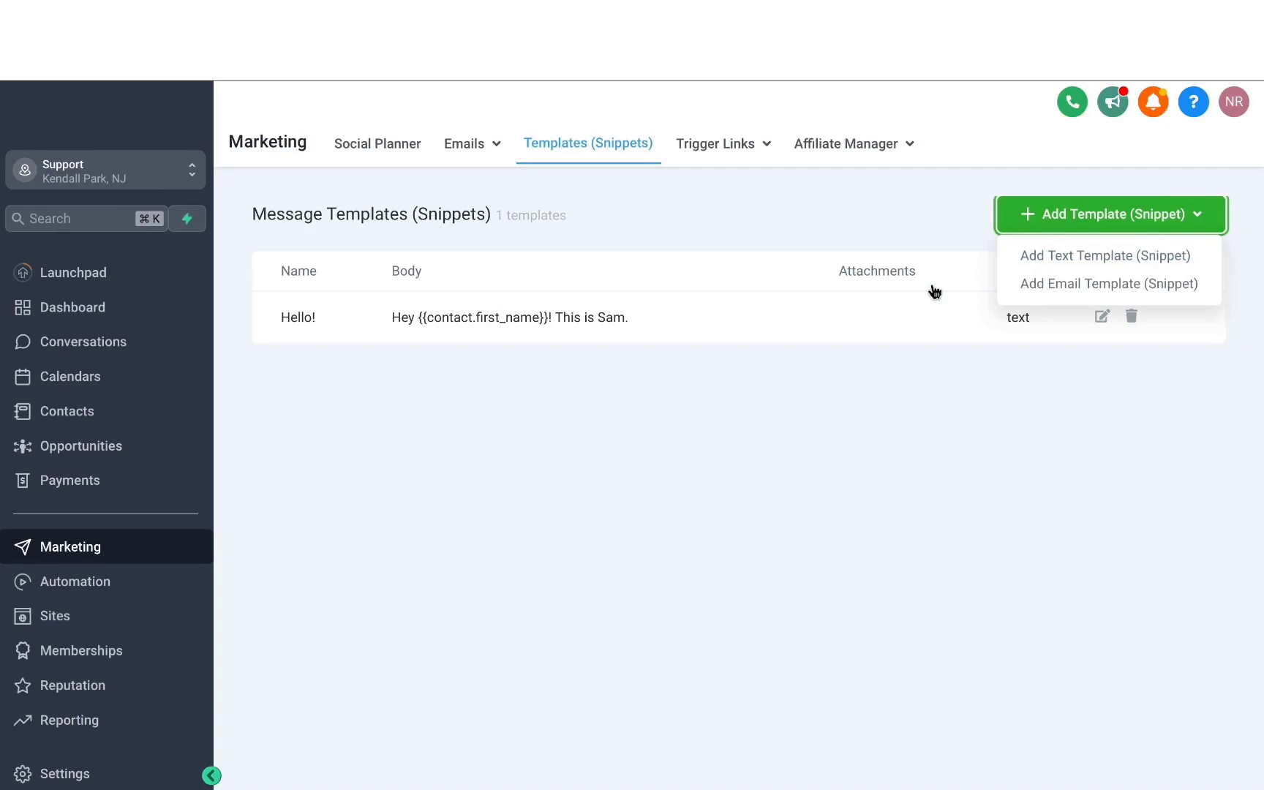
{"action": "left_click", "coordinate": [1023, 263]}
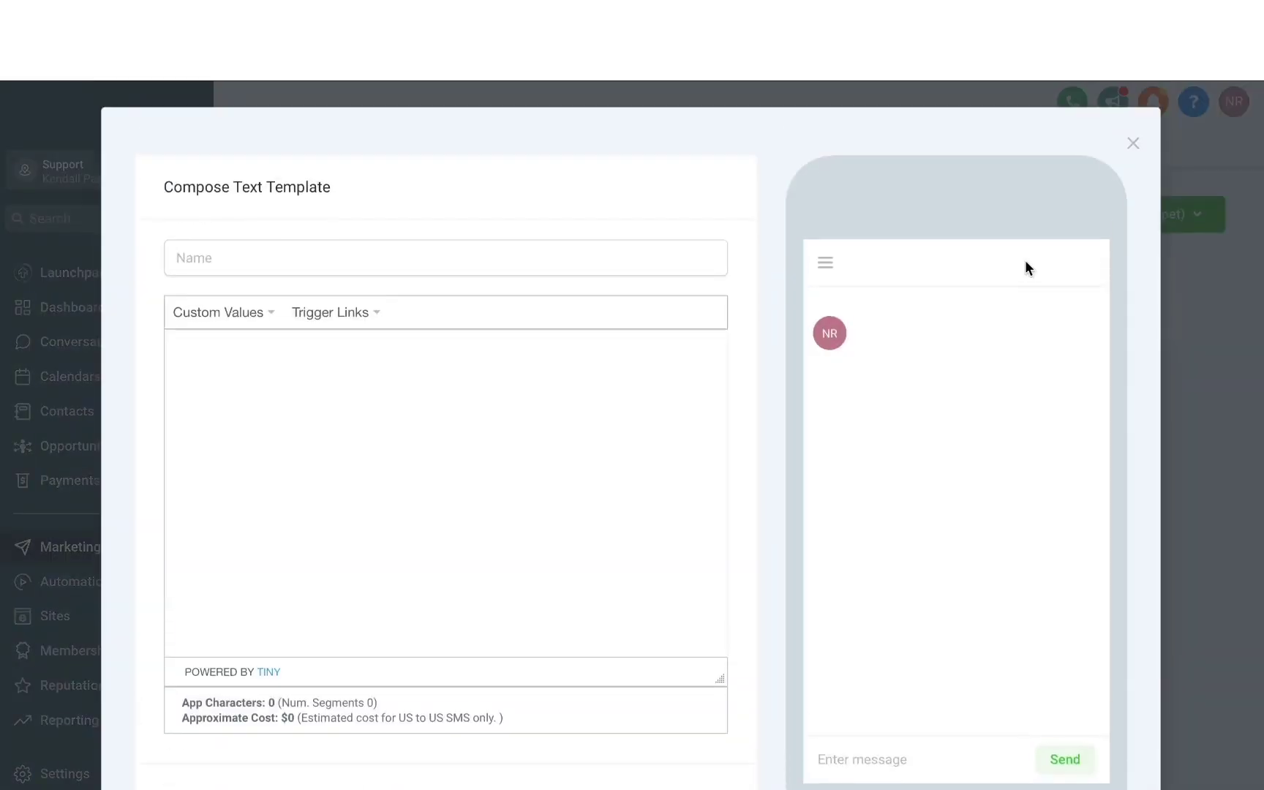
{"action": "left_click", "coordinate": [319, 271]}
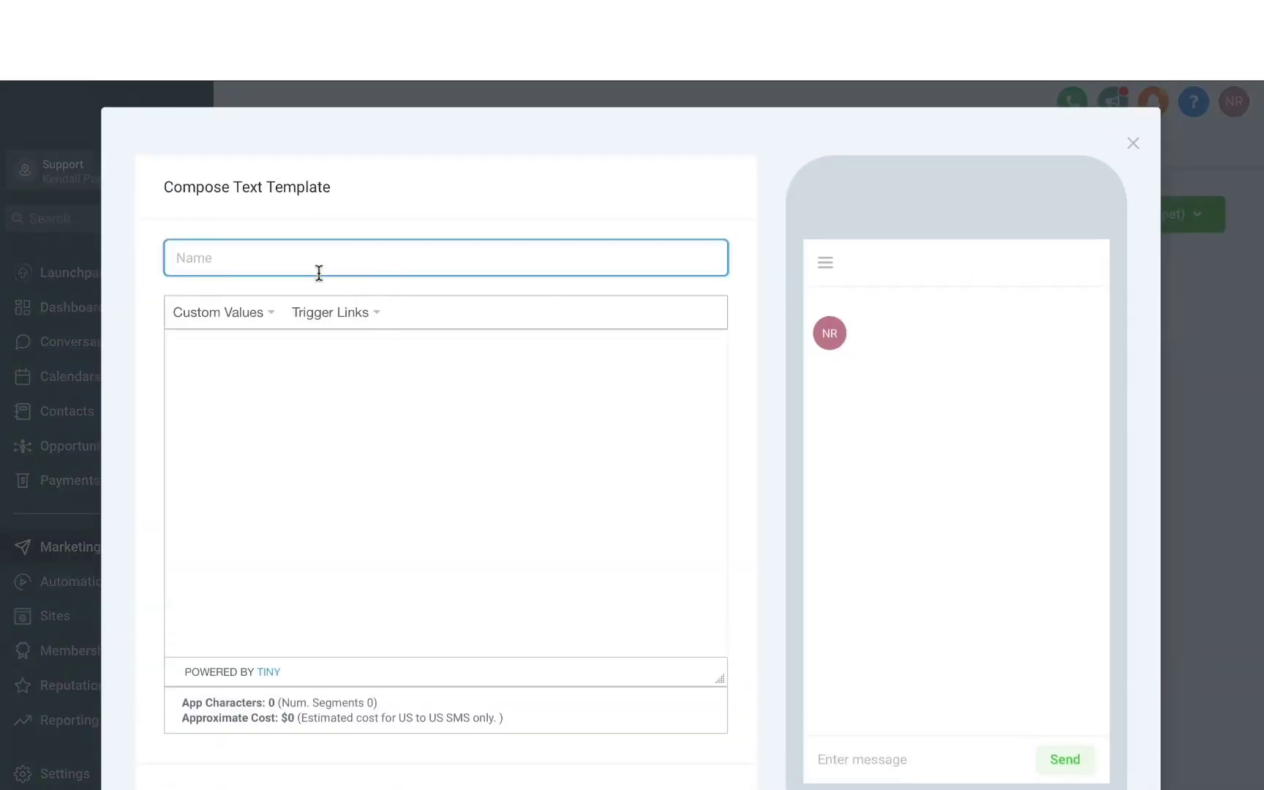
{"action": "left_click", "coordinate": [253, 361]}
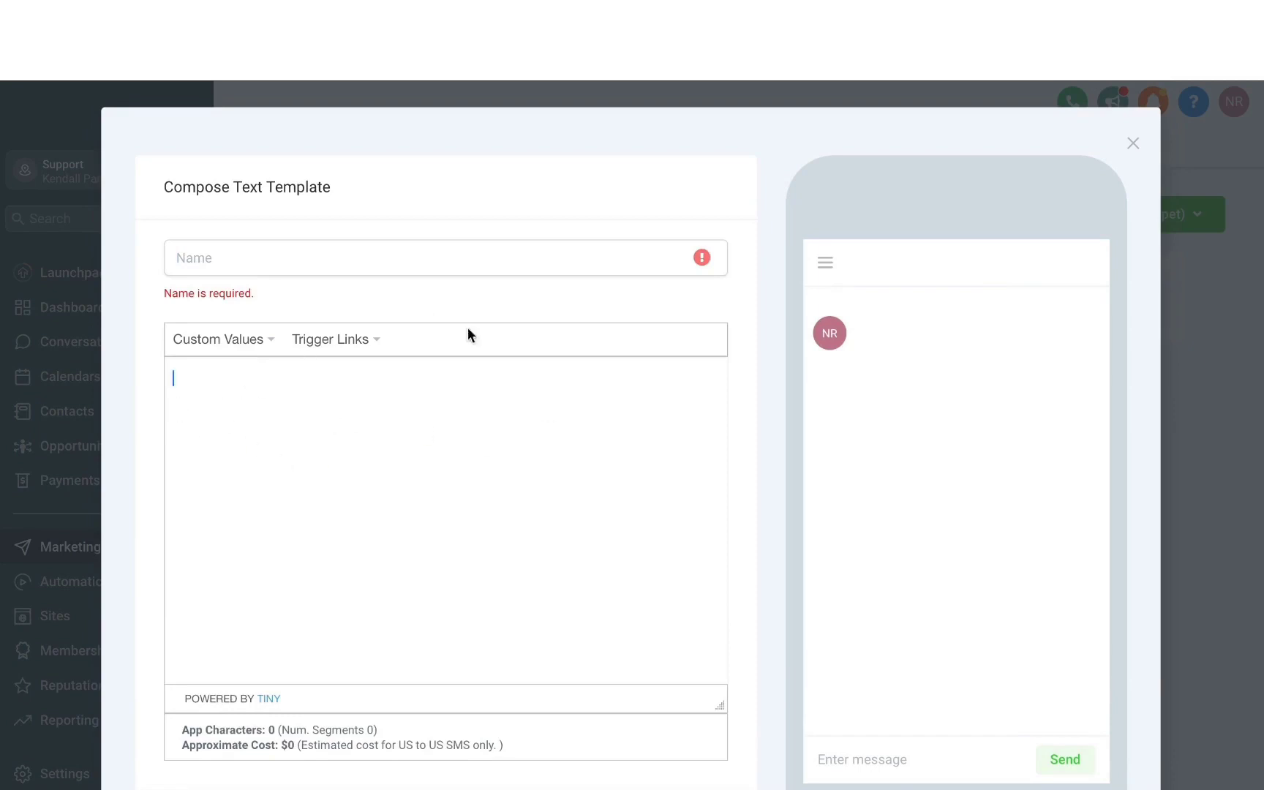
{"action": "left_click", "coordinate": [1134, 145]}
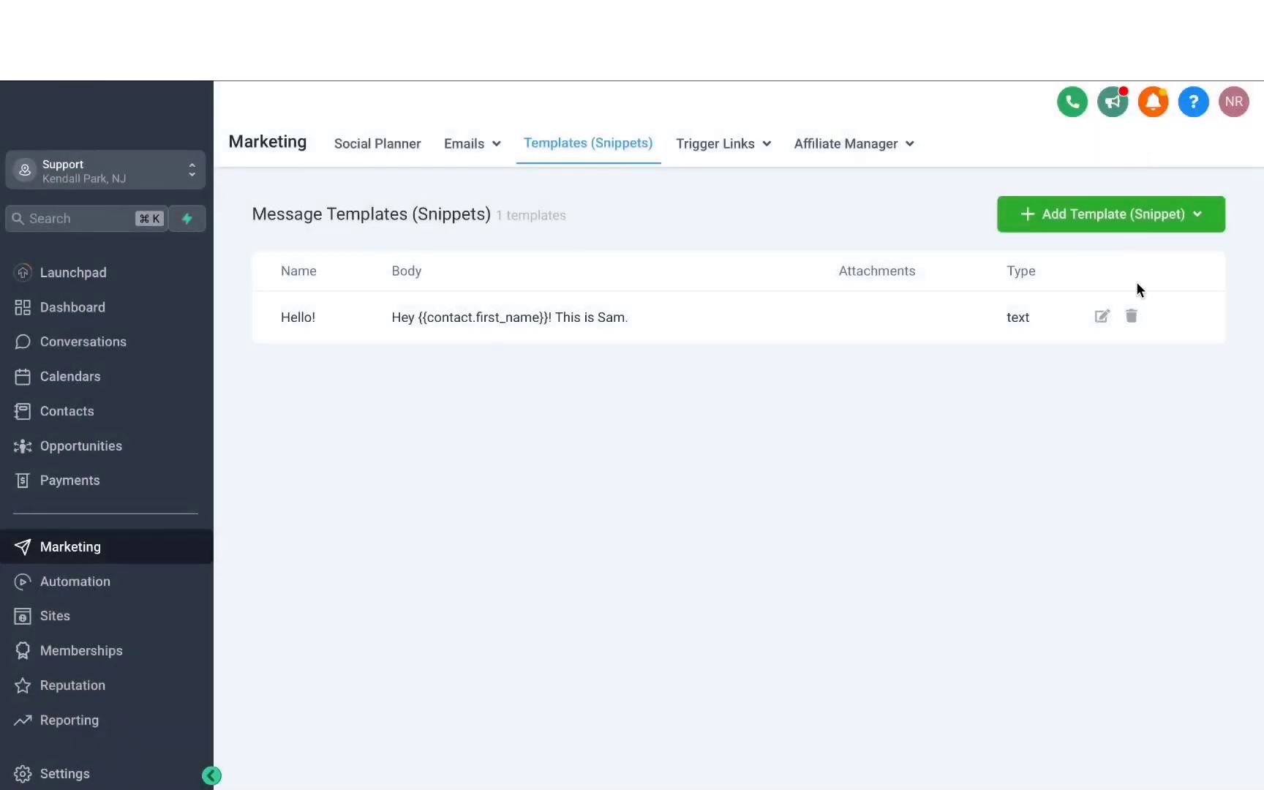
- Open the Hello! snippet, review its first-name greeting and custom values, and save it
{"action": "left_click", "coordinate": [1102, 318]}
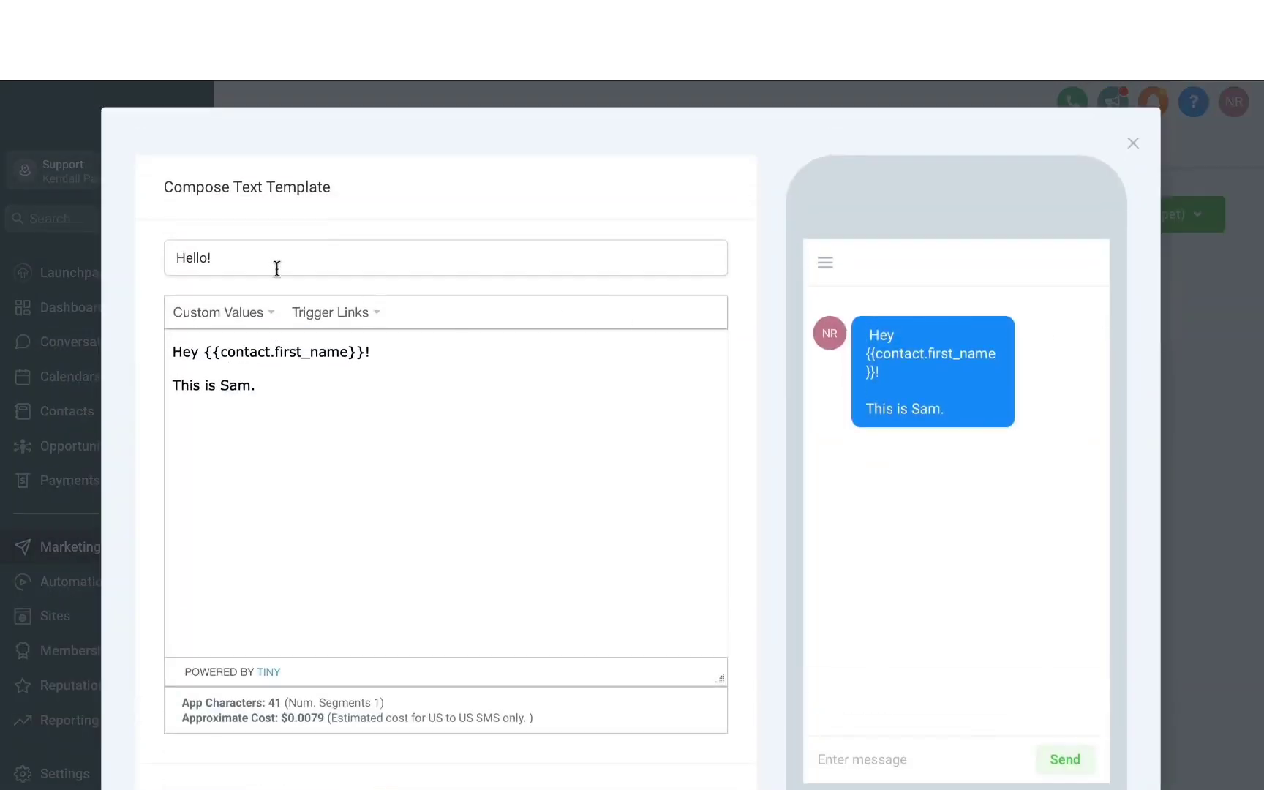
{"action": "left_click_drag", "start_coordinate": [277, 268], "coordinate": [141, 263]}
{"action": "left_click", "coordinate": [237, 251]}
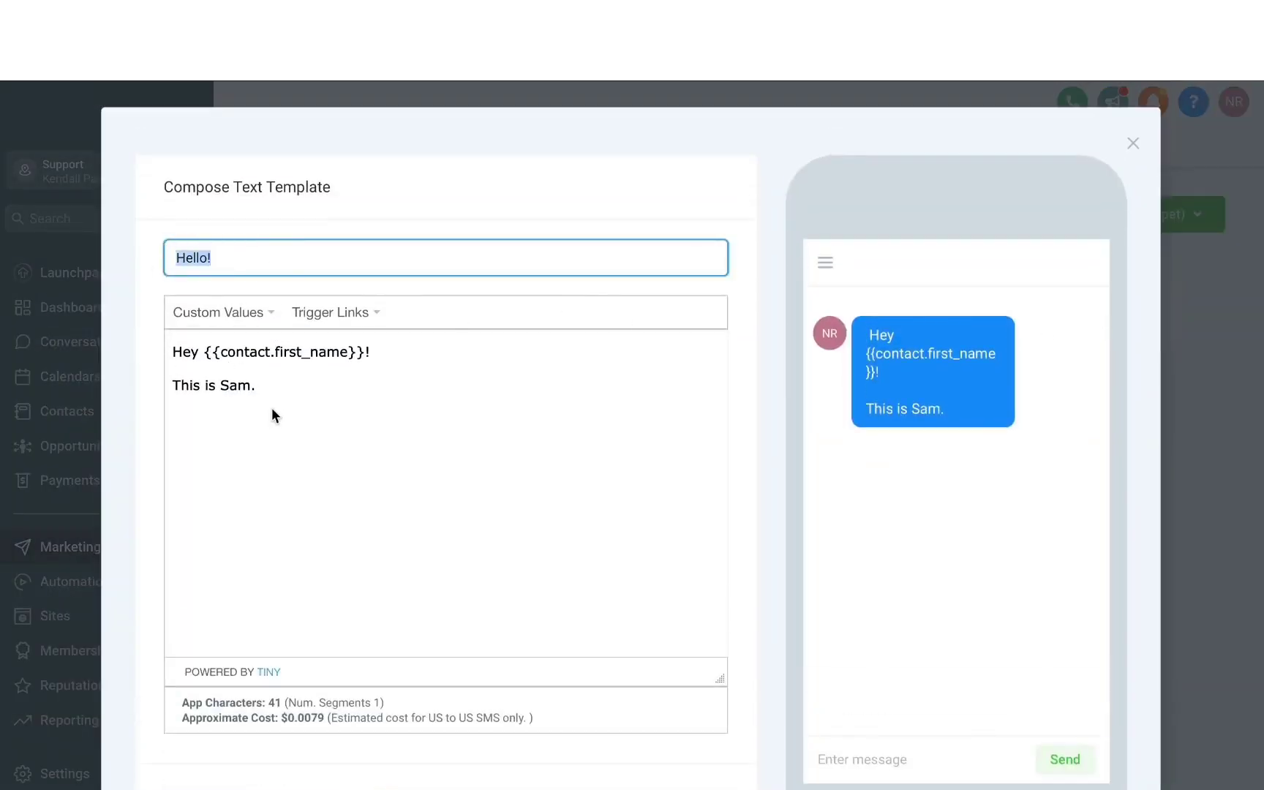
{"action": "left_click_drag", "start_coordinate": [276, 406], "coordinate": [162, 331]}
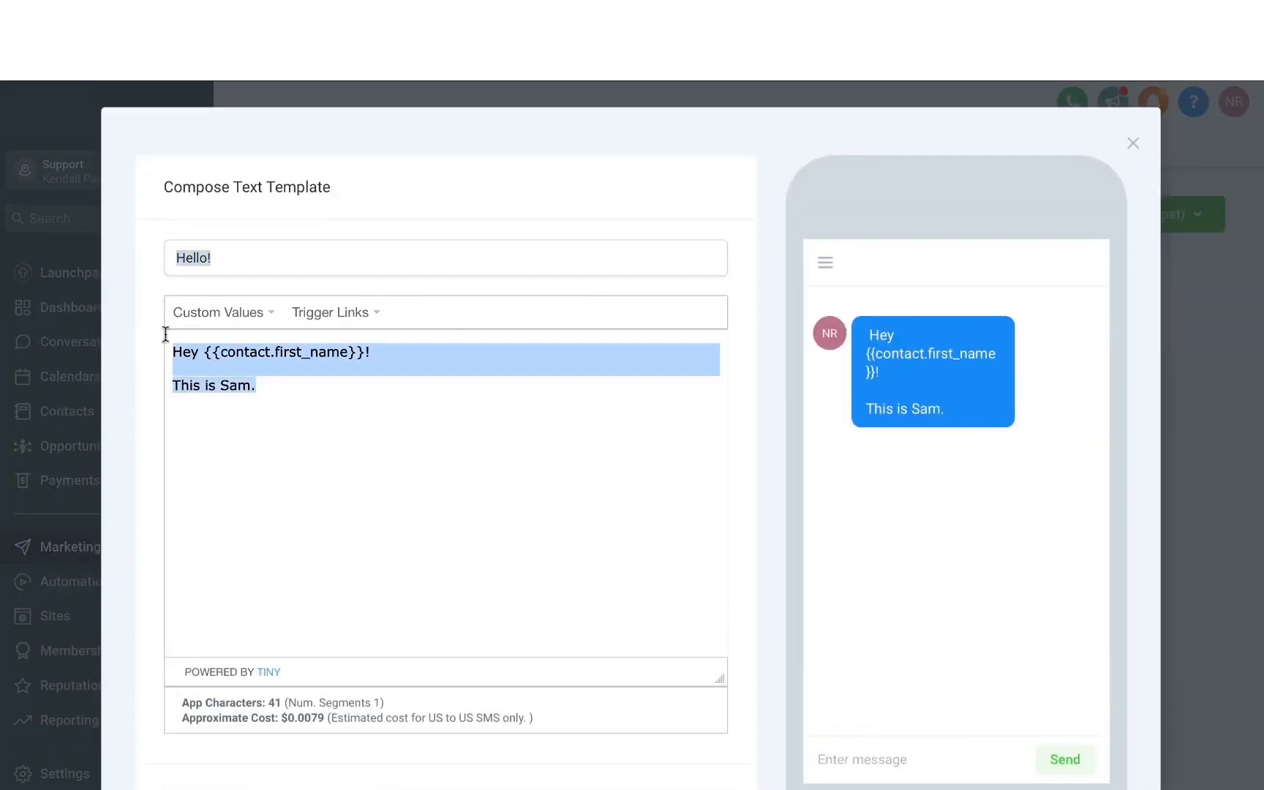
{"action": "left_click", "coordinate": [231, 322]}
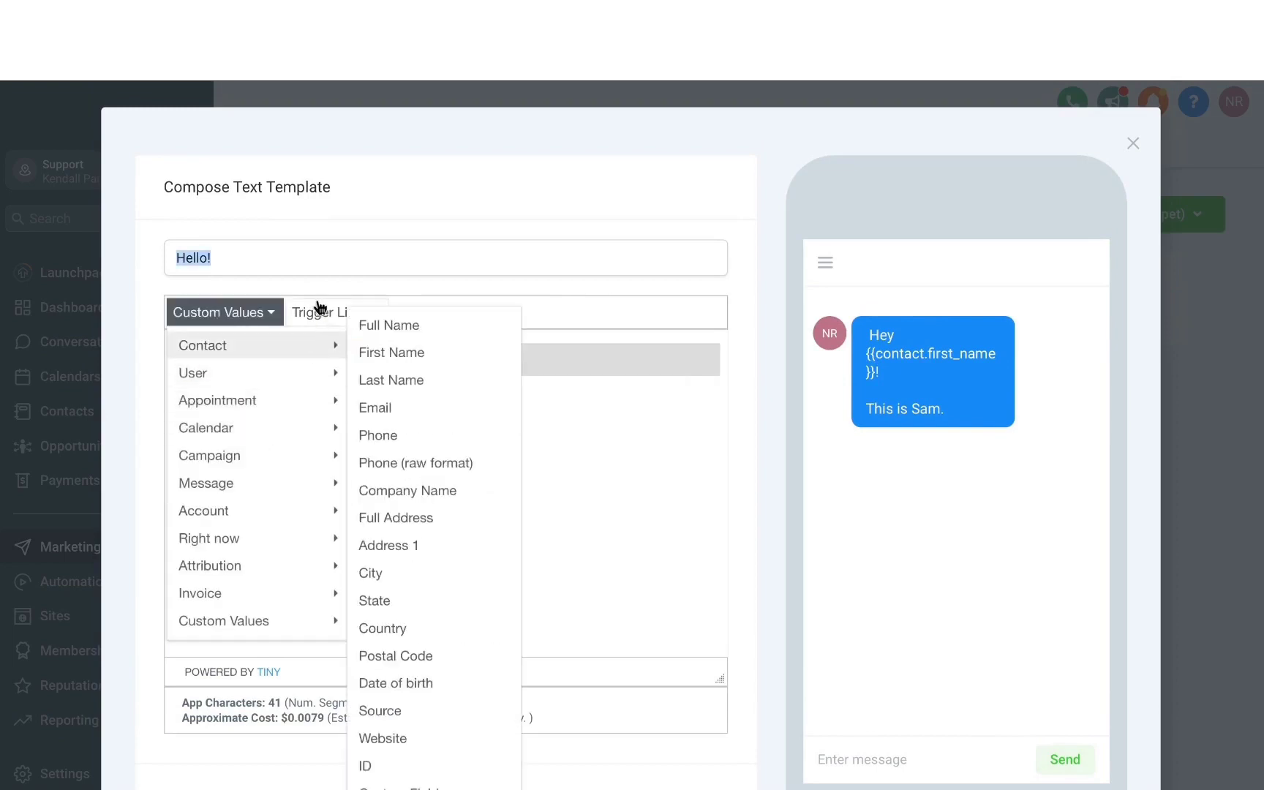
{"action": "left_click", "coordinate": [616, 416]}
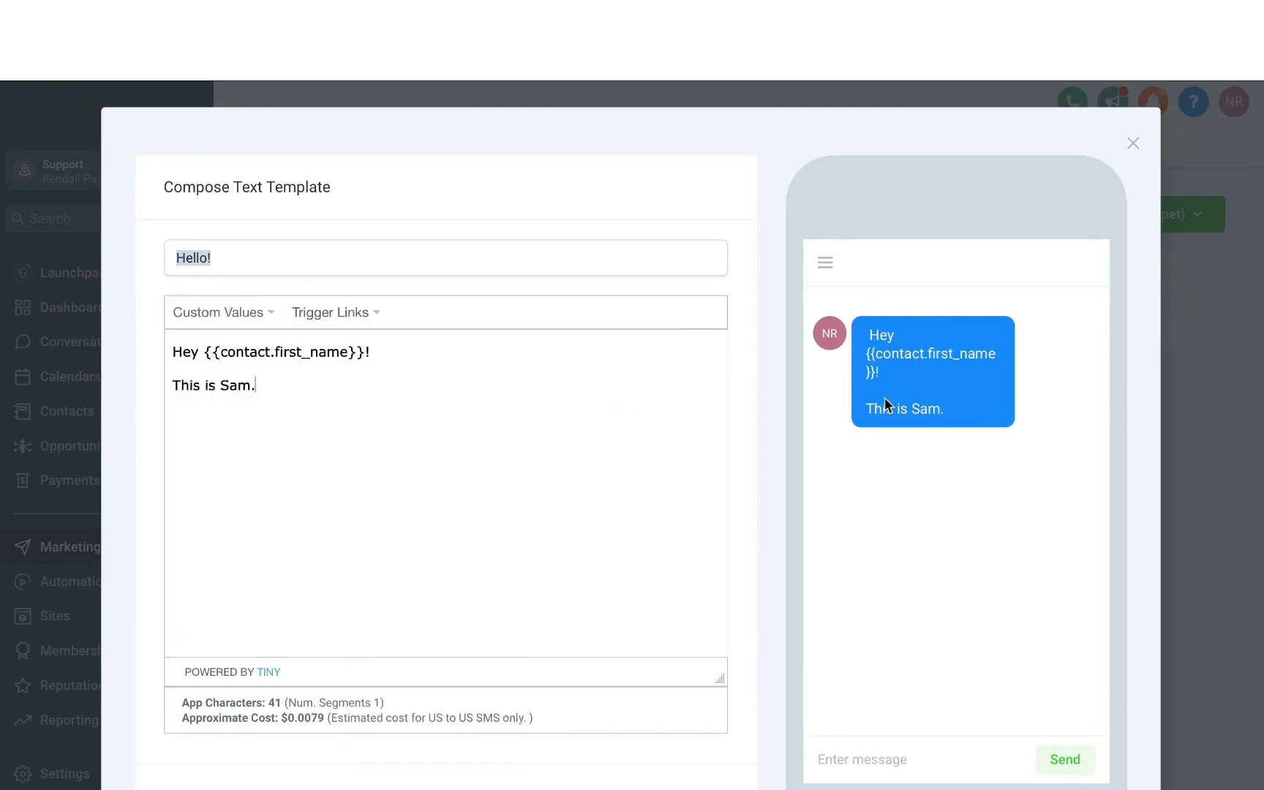
{"action": "scroll", "coordinate": [708, 378], "scroll_direction": "down", "scroll_amount": 3}
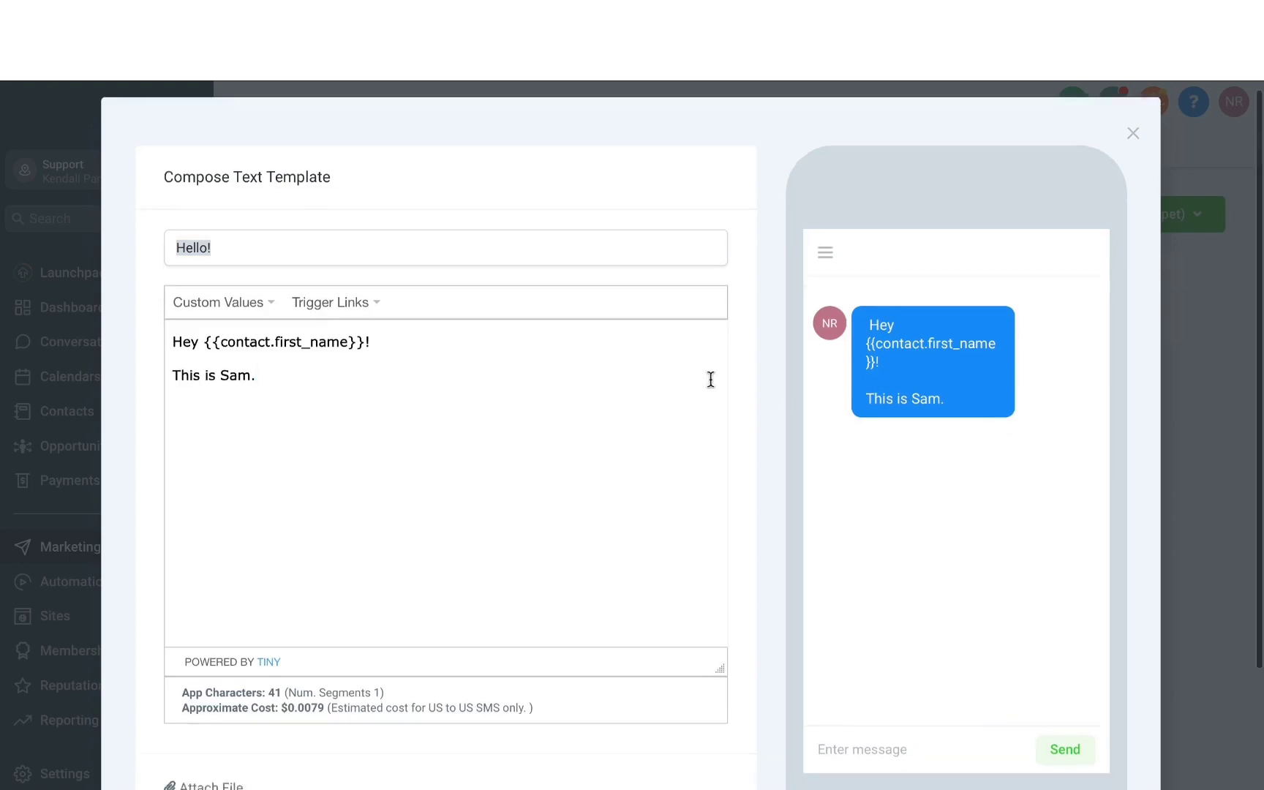
{"action": "left_click", "coordinate": [708, 705]}
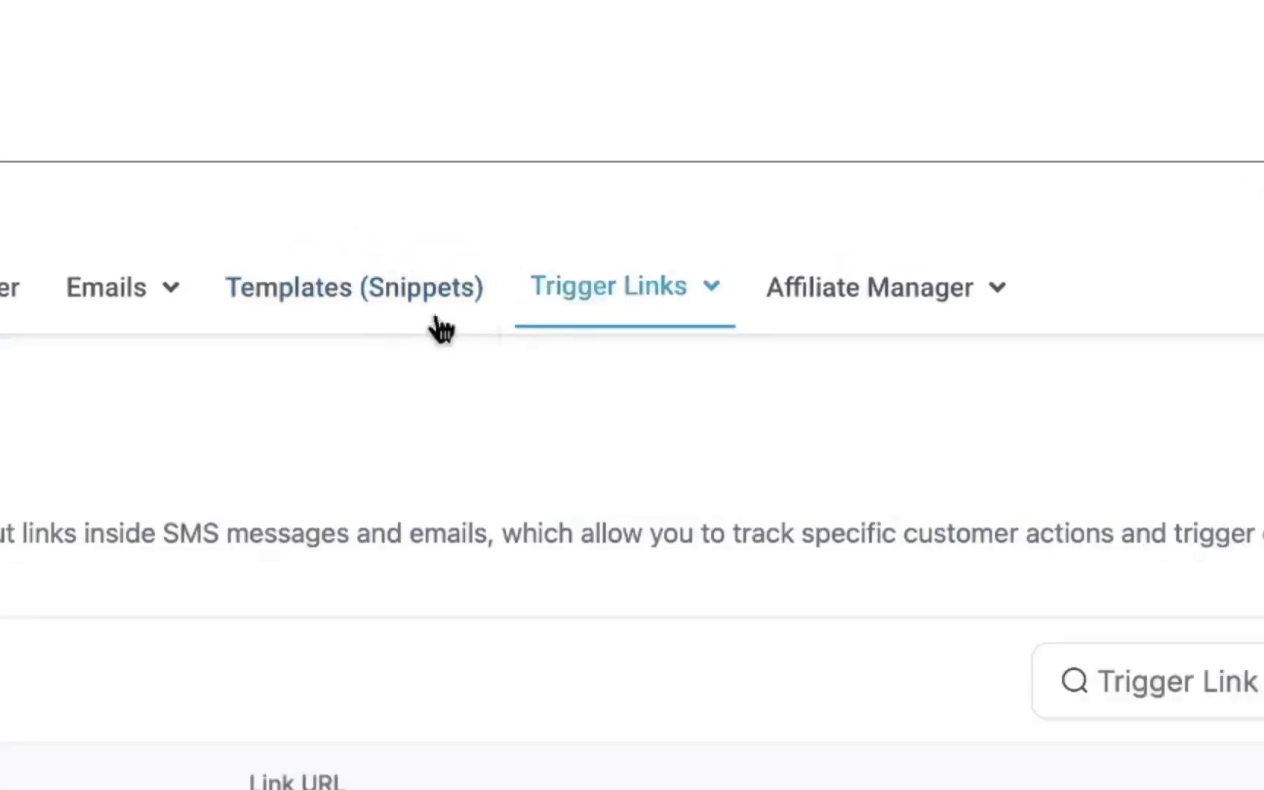
- Save a new trigger link 'Marketing offer' with the pasted being marketer.com URL
{"action": "mouse_move", "coordinate": [619, 314]}
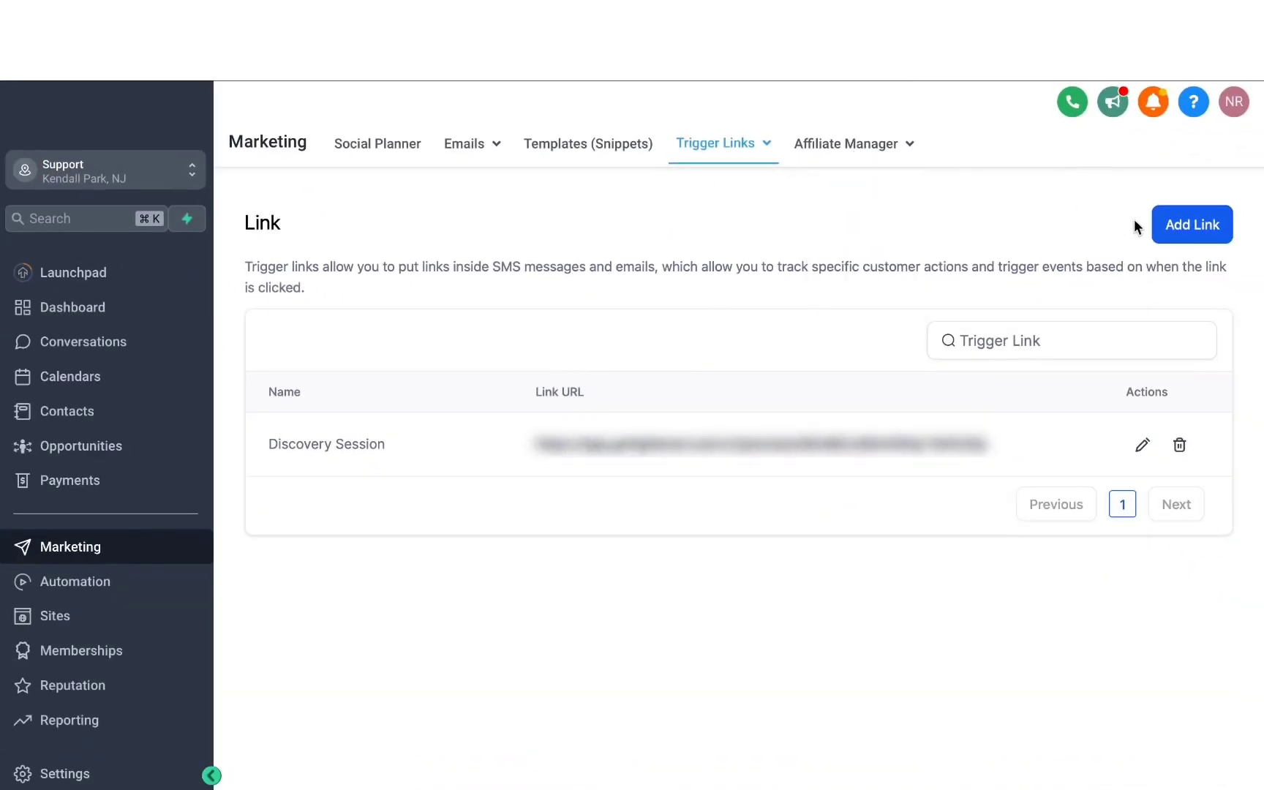
{"action": "left_click", "coordinate": [1185, 227]}
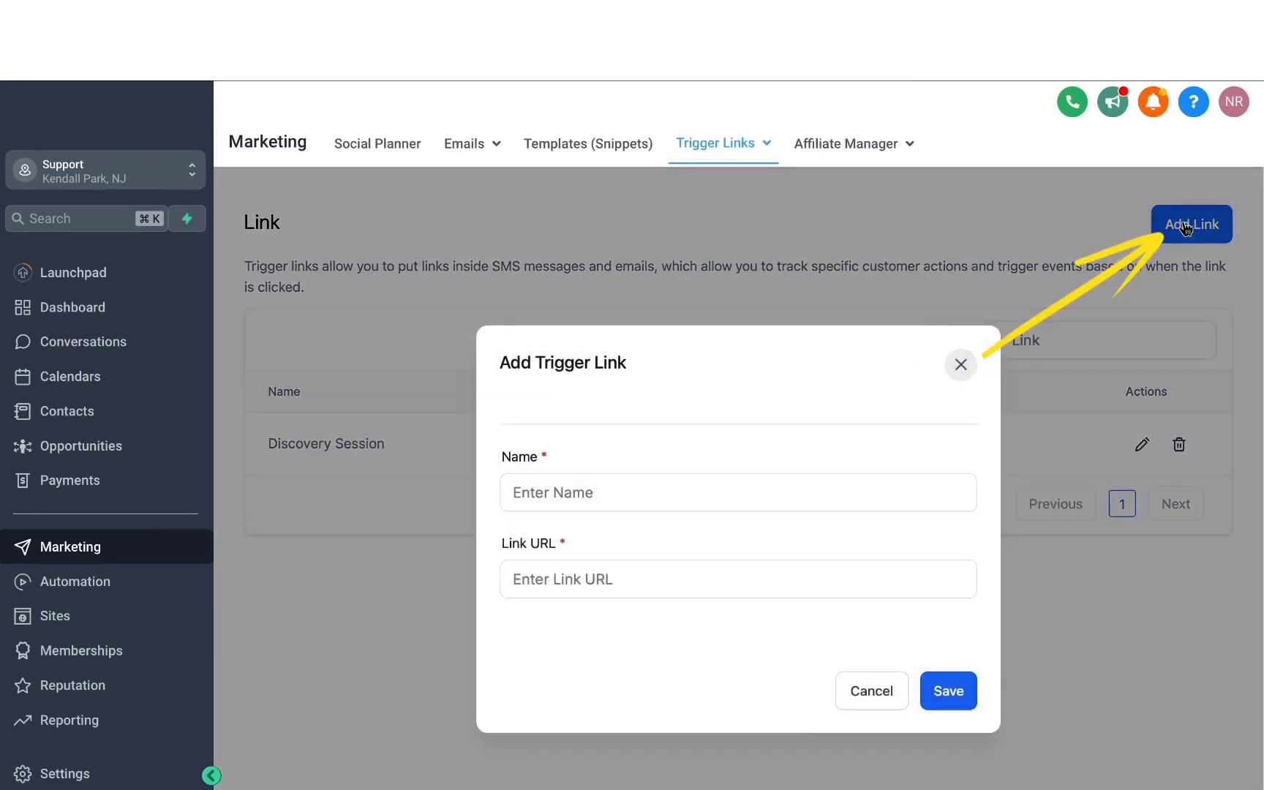
{"action": "left_click", "coordinate": [585, 495]}
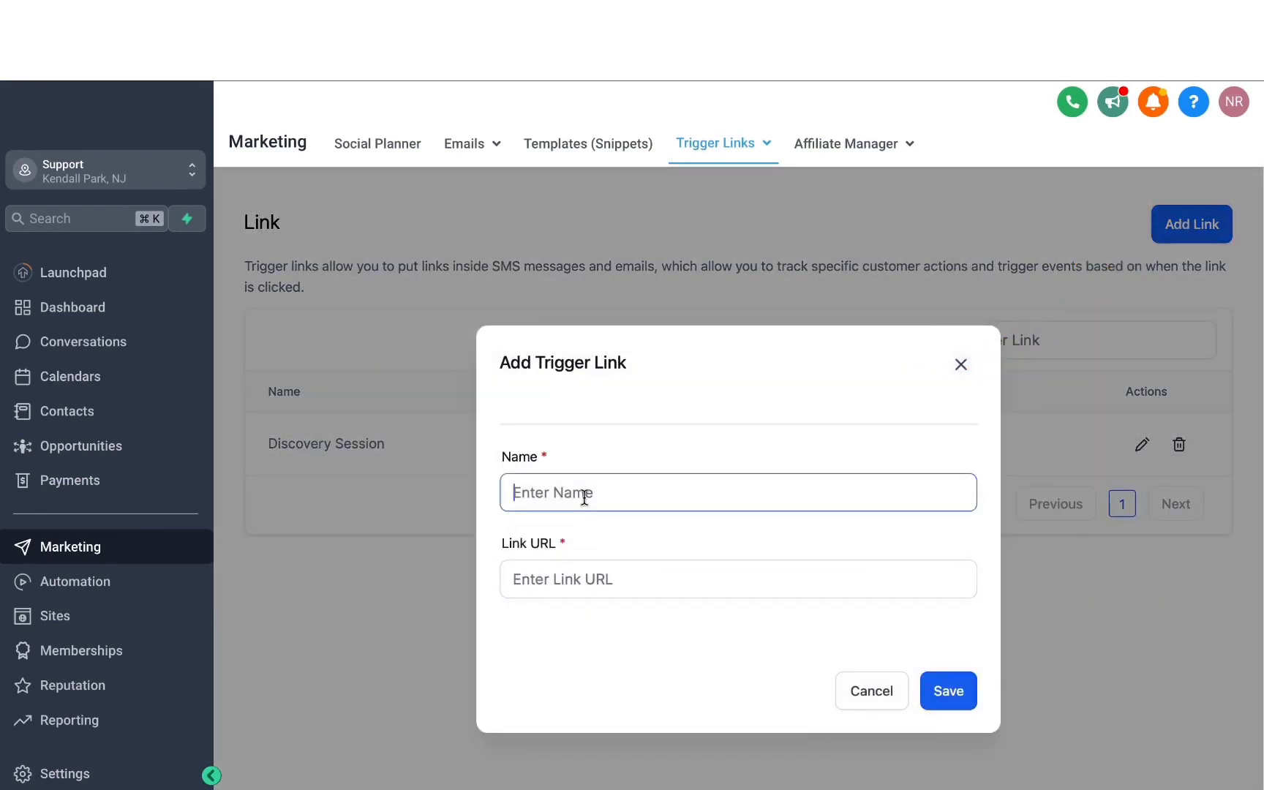
{"action": "type", "text": "Marketing offer"}
{"action": "left_click", "coordinate": [518, 582]}
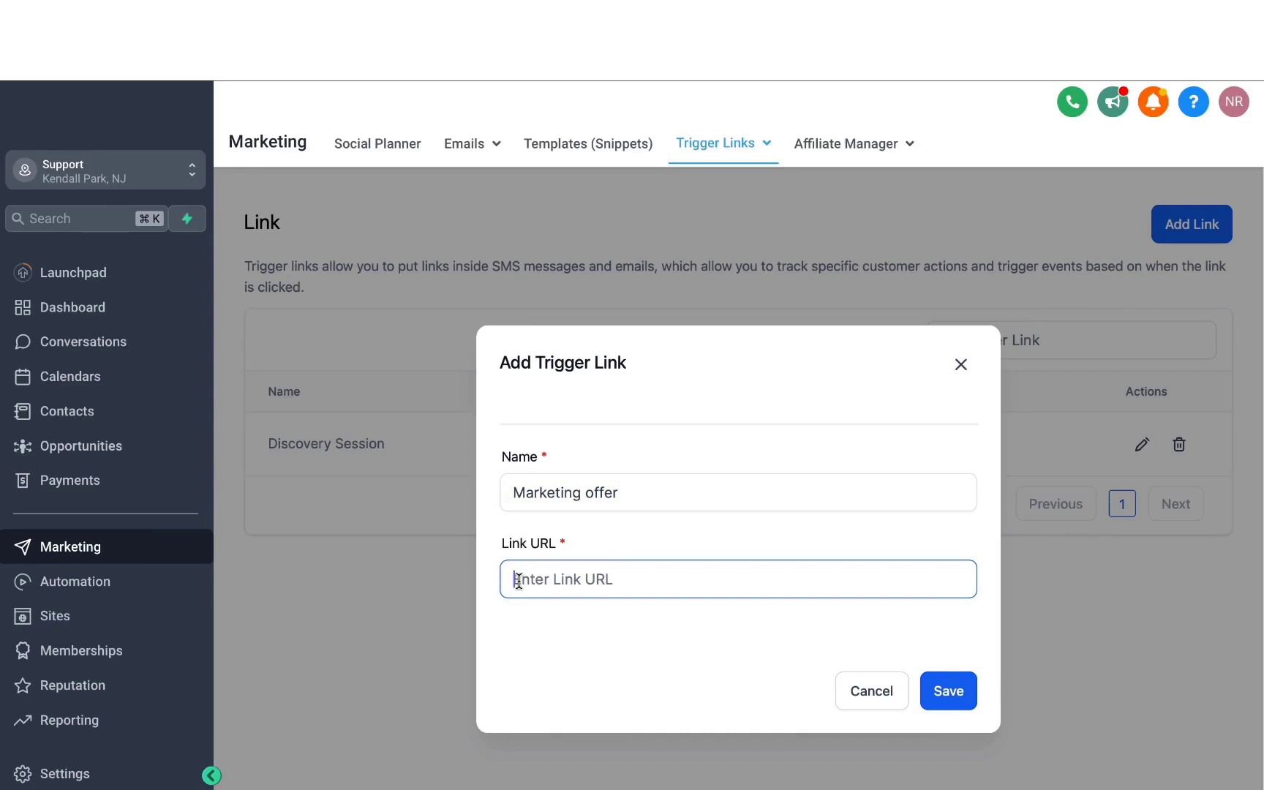
{"action": "type", "text": "being marketer.com"}
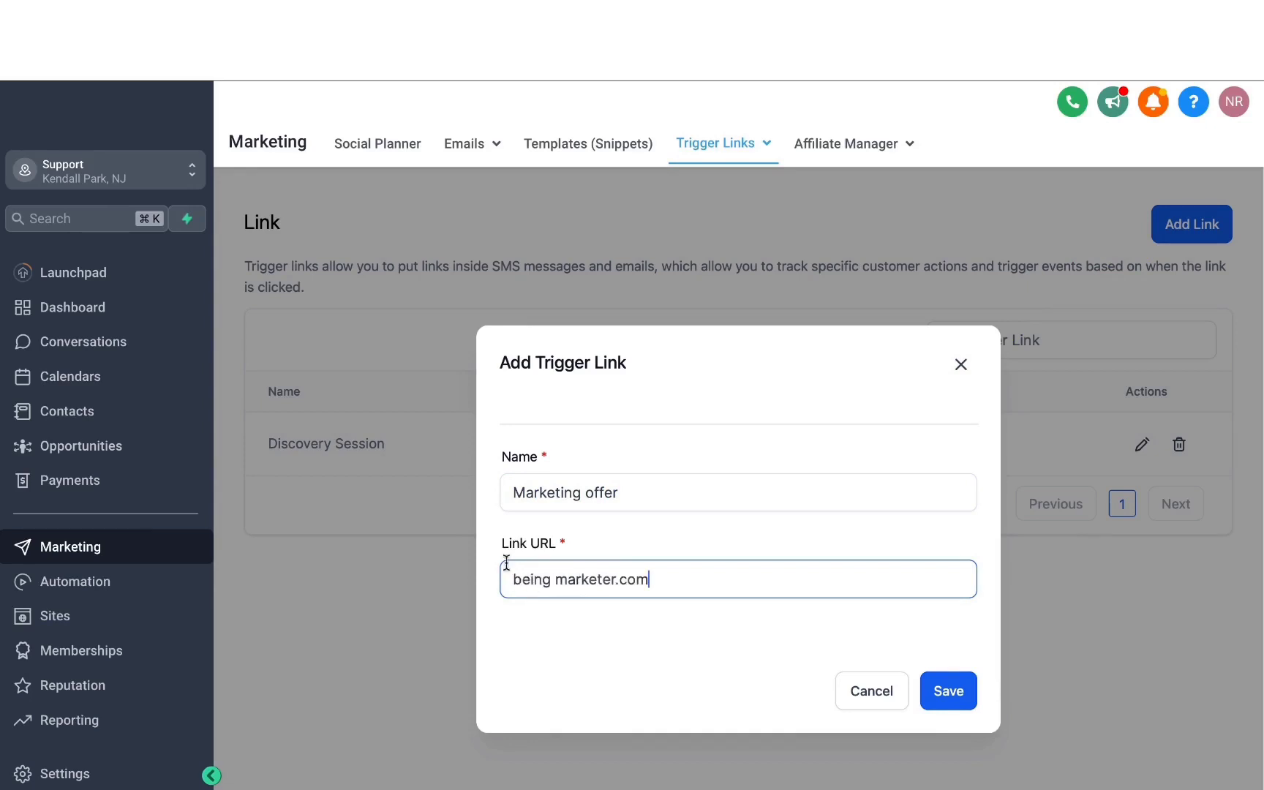
{"action": "left_click", "coordinate": [948, 690]}
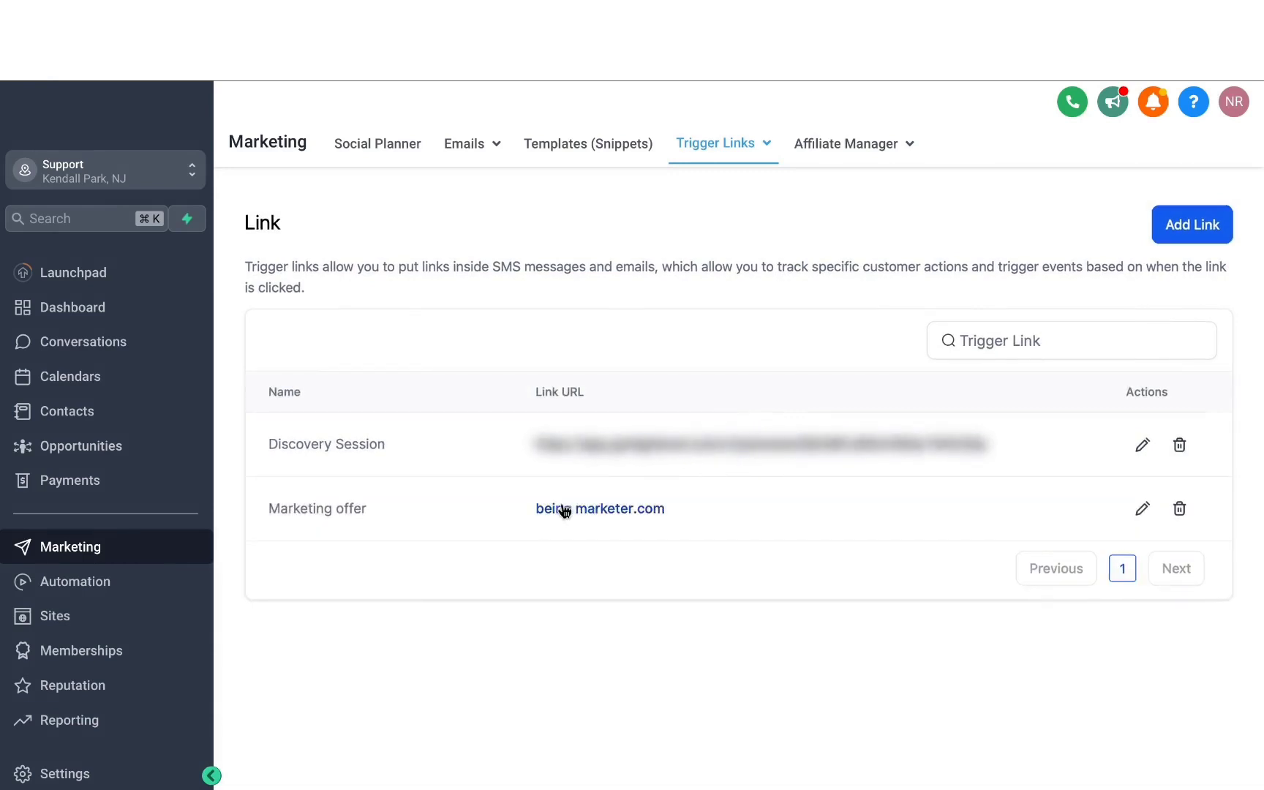
- Start a new text template and insert the Marketing offer trigger link into its message
{"action": "left_click", "coordinate": [569, 145]}
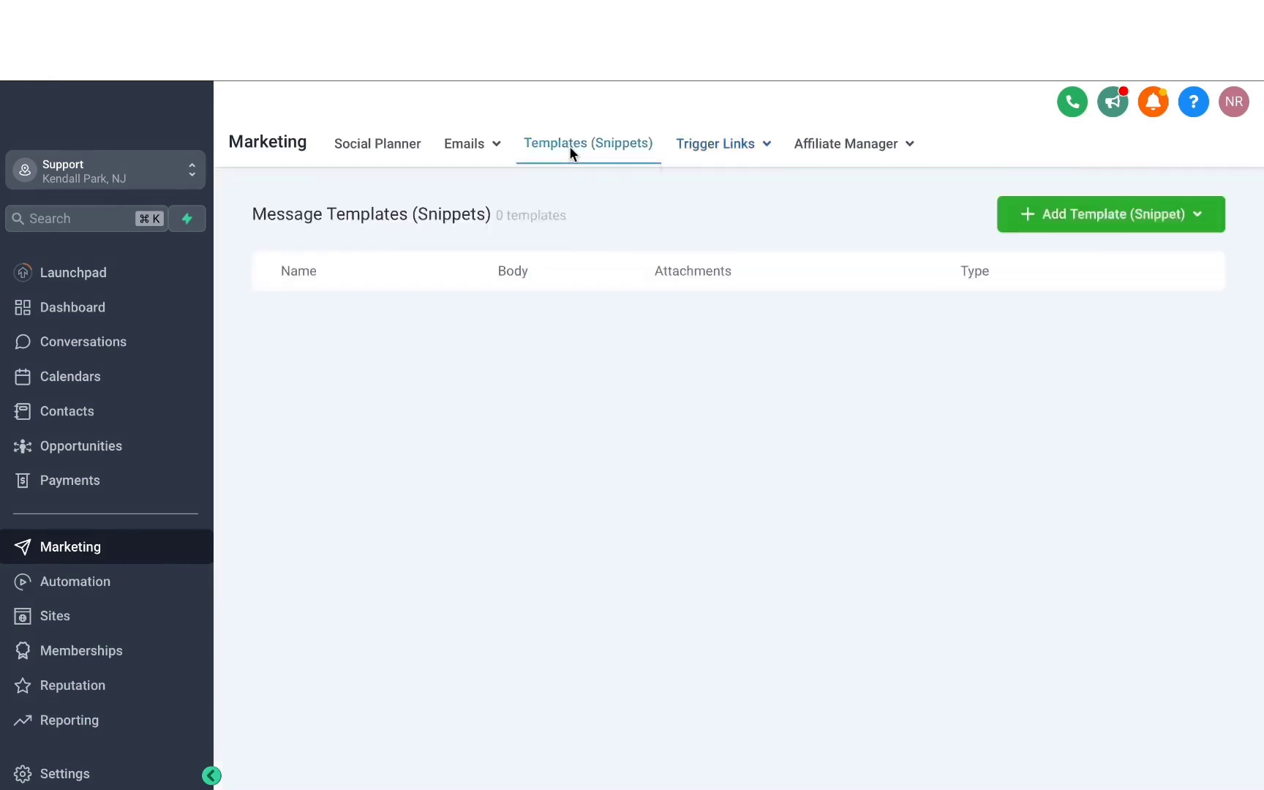
{"action": "left_click", "coordinate": [1050, 217]}
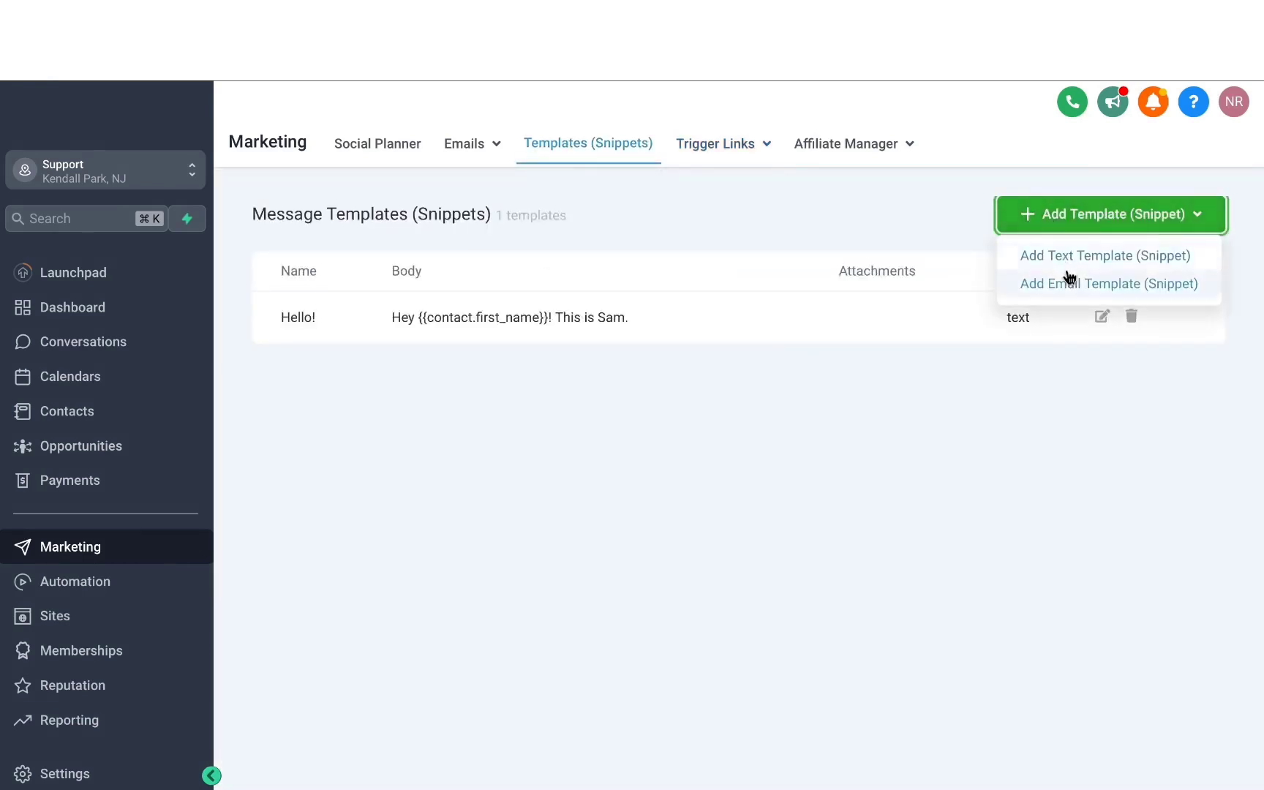
{"action": "left_click", "coordinate": [1068, 257]}
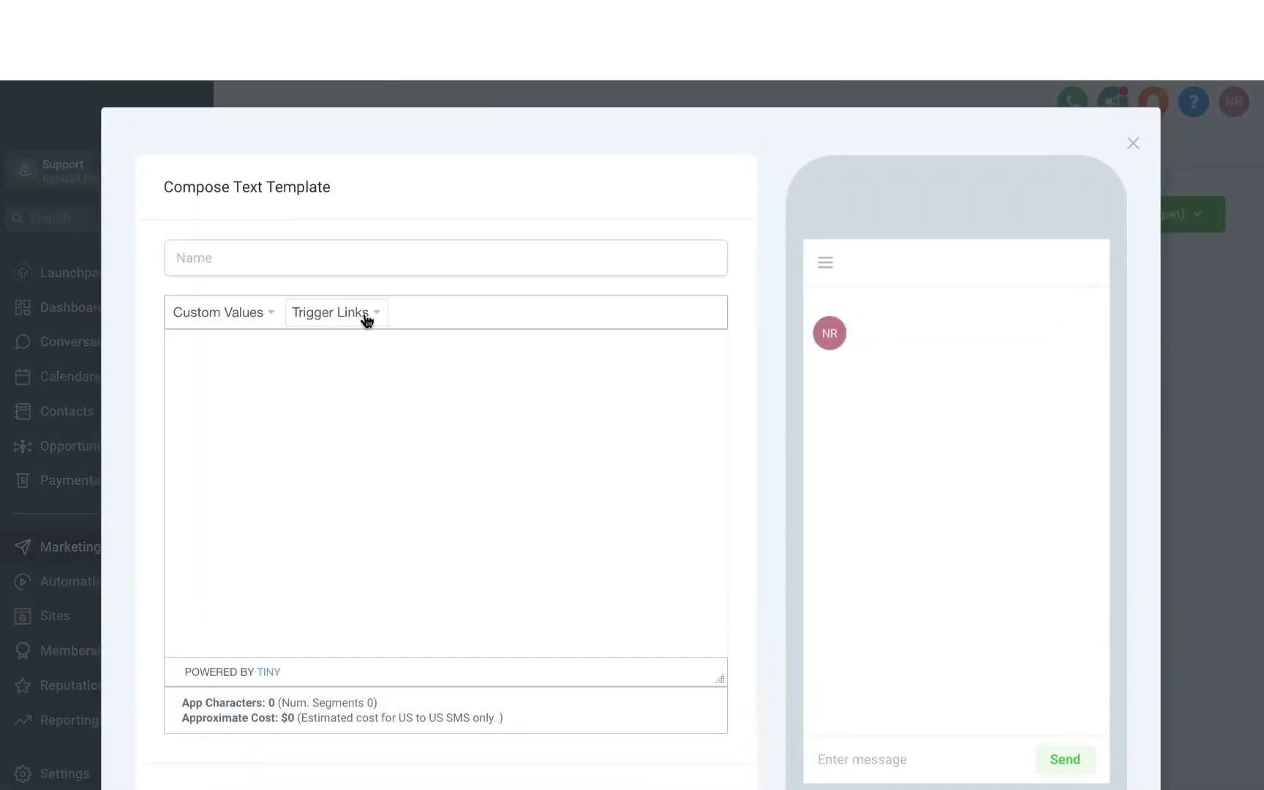
{"action": "left_click", "coordinate": [355, 321]}
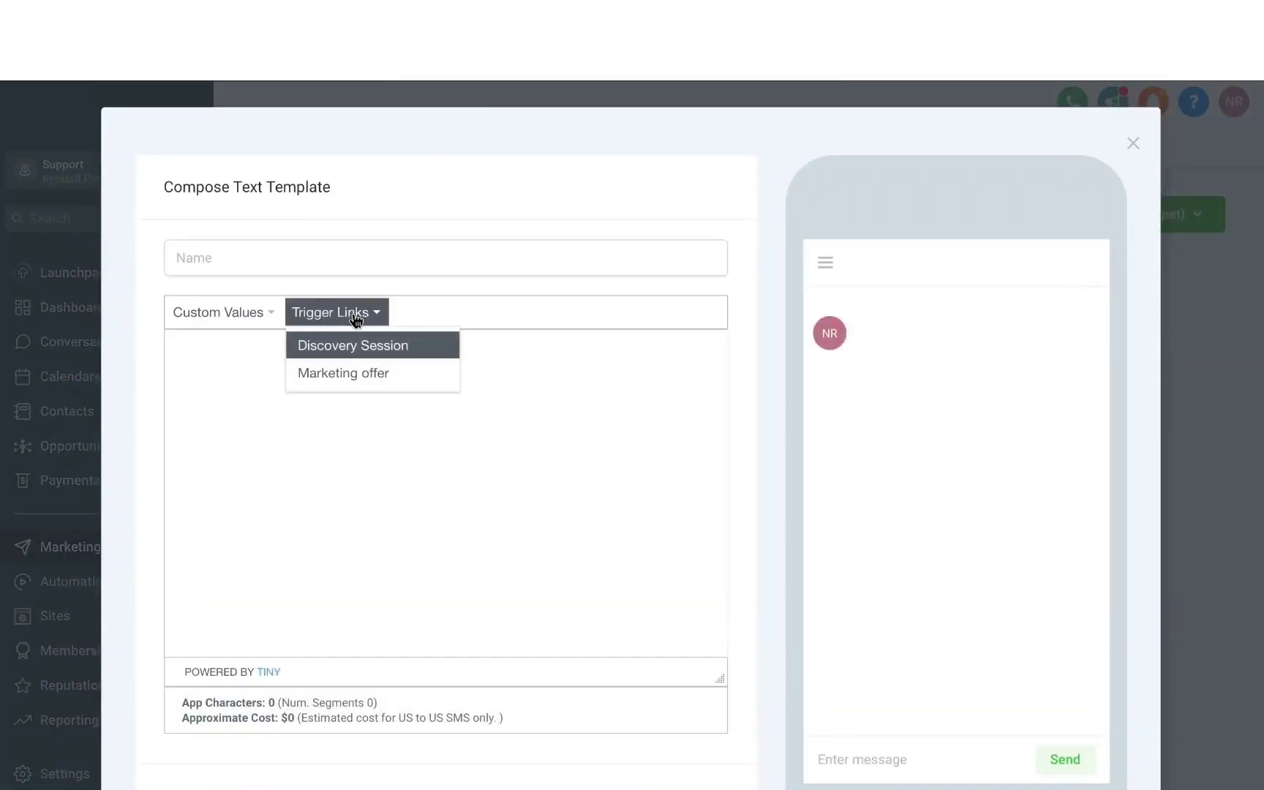
{"action": "left_click", "coordinate": [352, 375]}
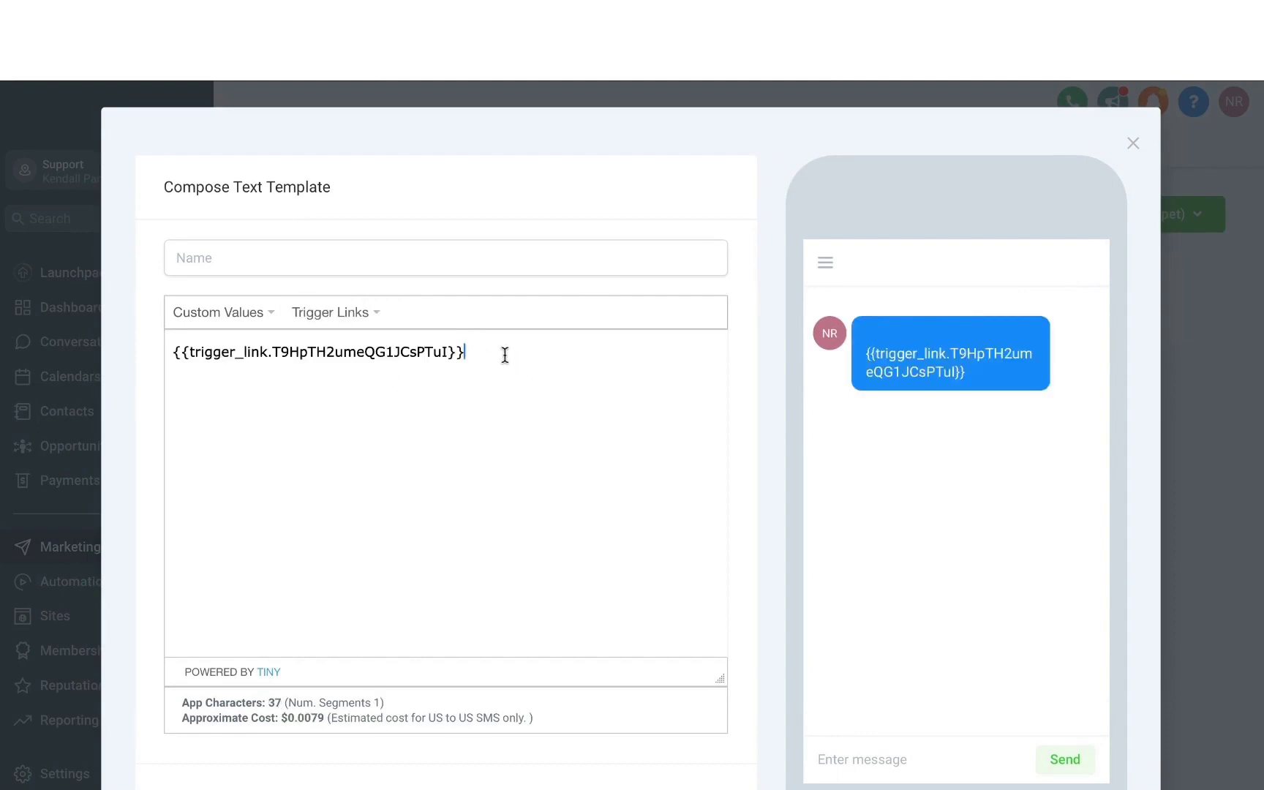
{"action": "left_click_drag", "start_coordinate": [502, 354], "coordinate": [202, 354]}
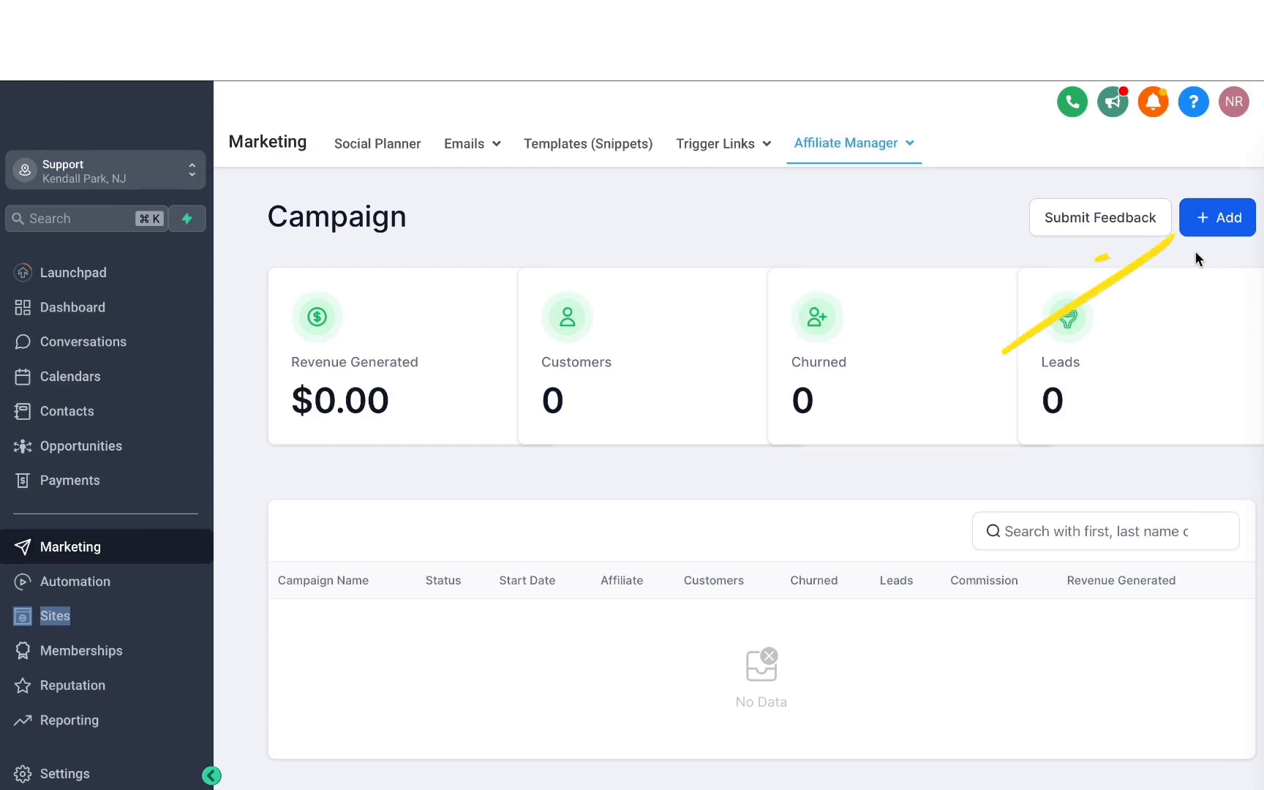
- Start a new campaign with + Add on the Affiliate Manager Campaign page
{"action": "left_click", "coordinate": [1218, 219]}
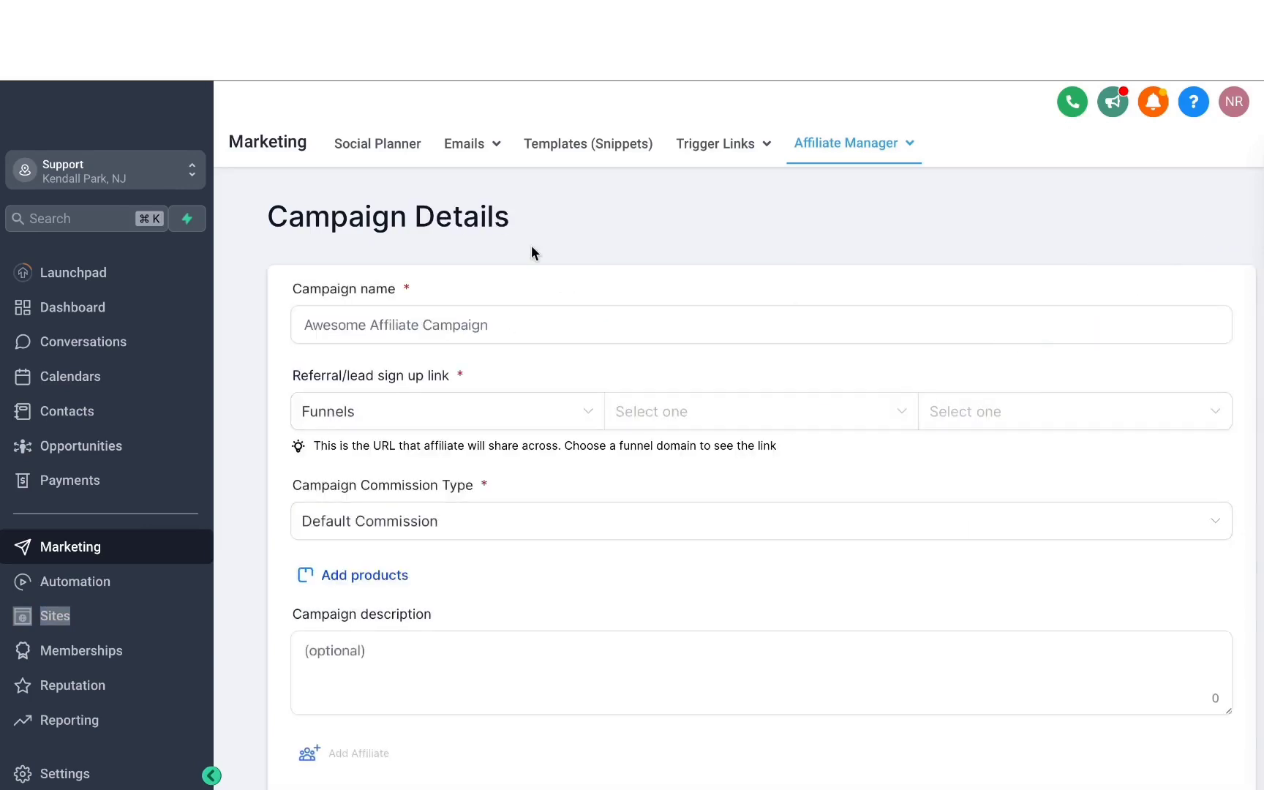
- Enter campaign name MARKETING EBOOK AFFILIATE CAMPAIGN; set sign-up link to Funnels > MARKETING EBOOK $100 > OPT-IN
{"action": "left_click", "coordinate": [388, 331]}
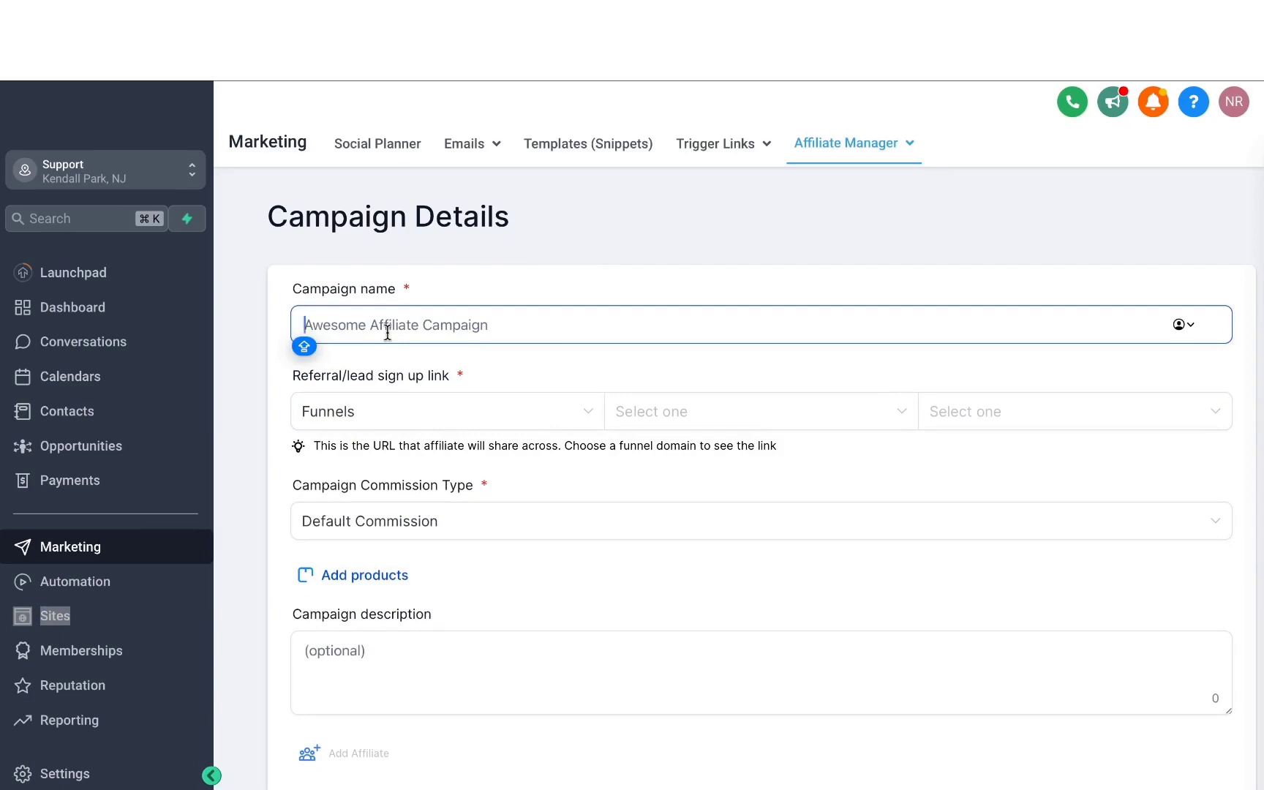
{"action": "type", "text": "MARKETING EBOOK "}
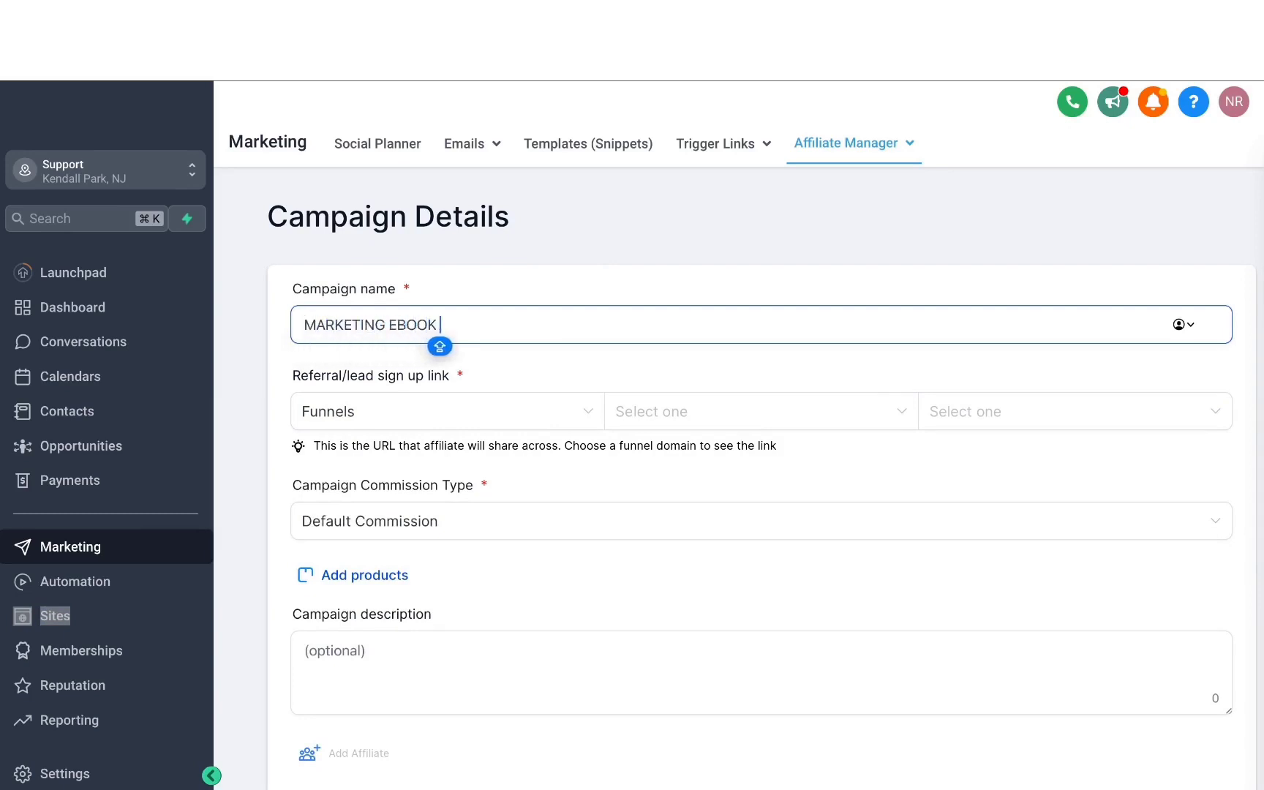
{"action": "type", "text": "AFFILIATE CAMPAIGN"}
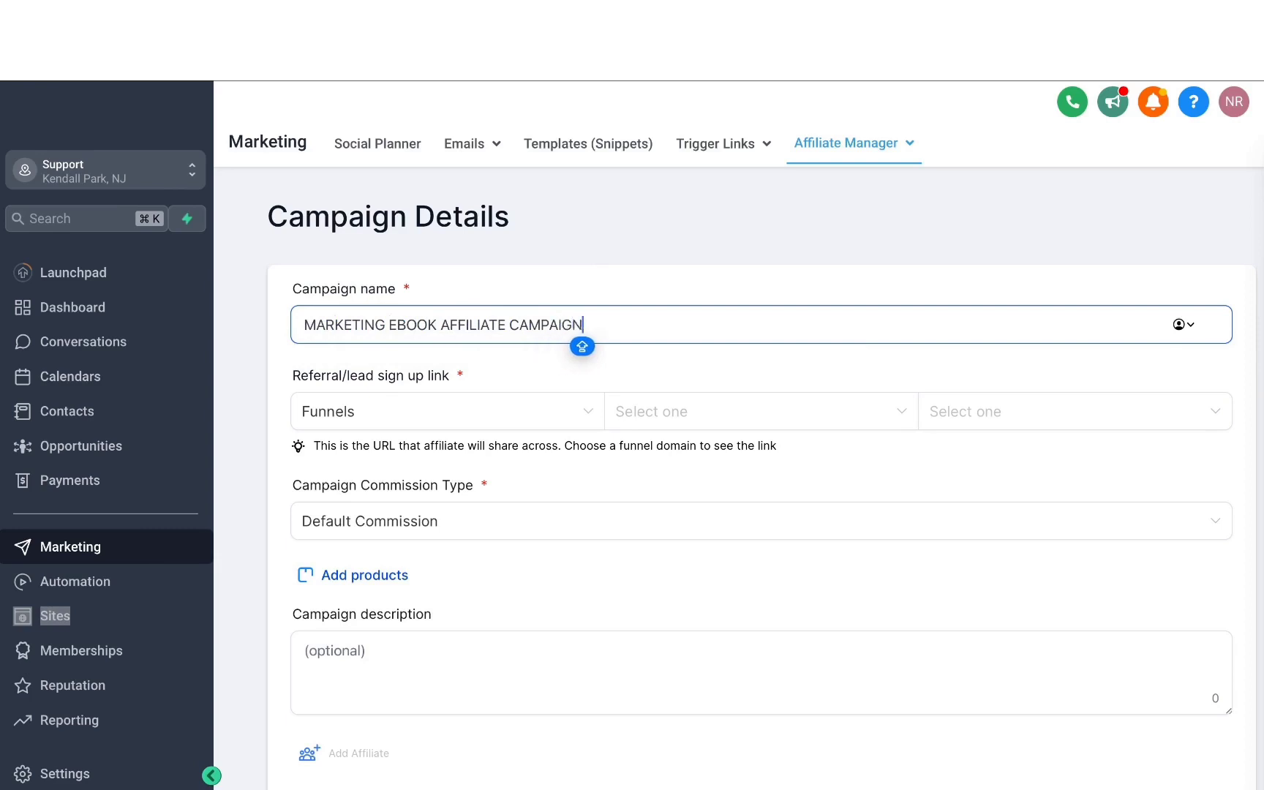
{"action": "left_click", "coordinate": [377, 417]}
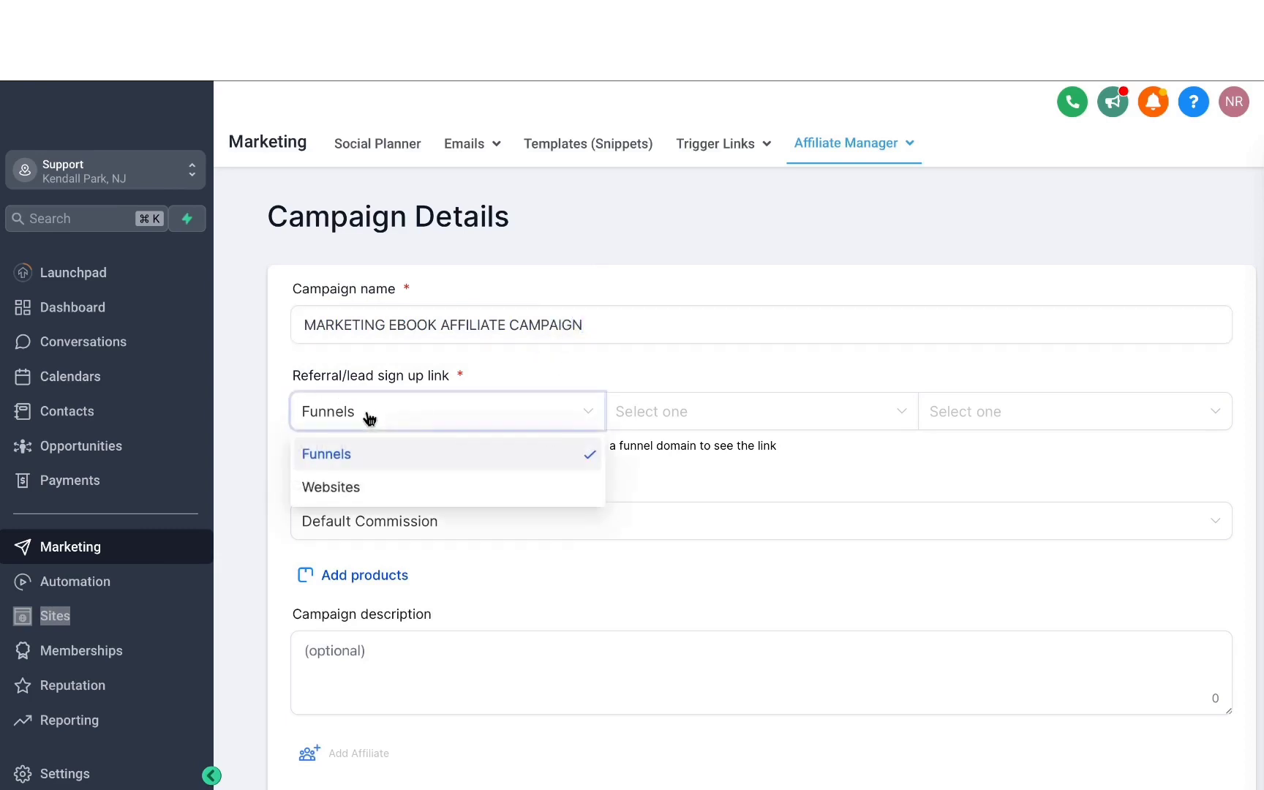
{"action": "left_click", "coordinate": [495, 377]}
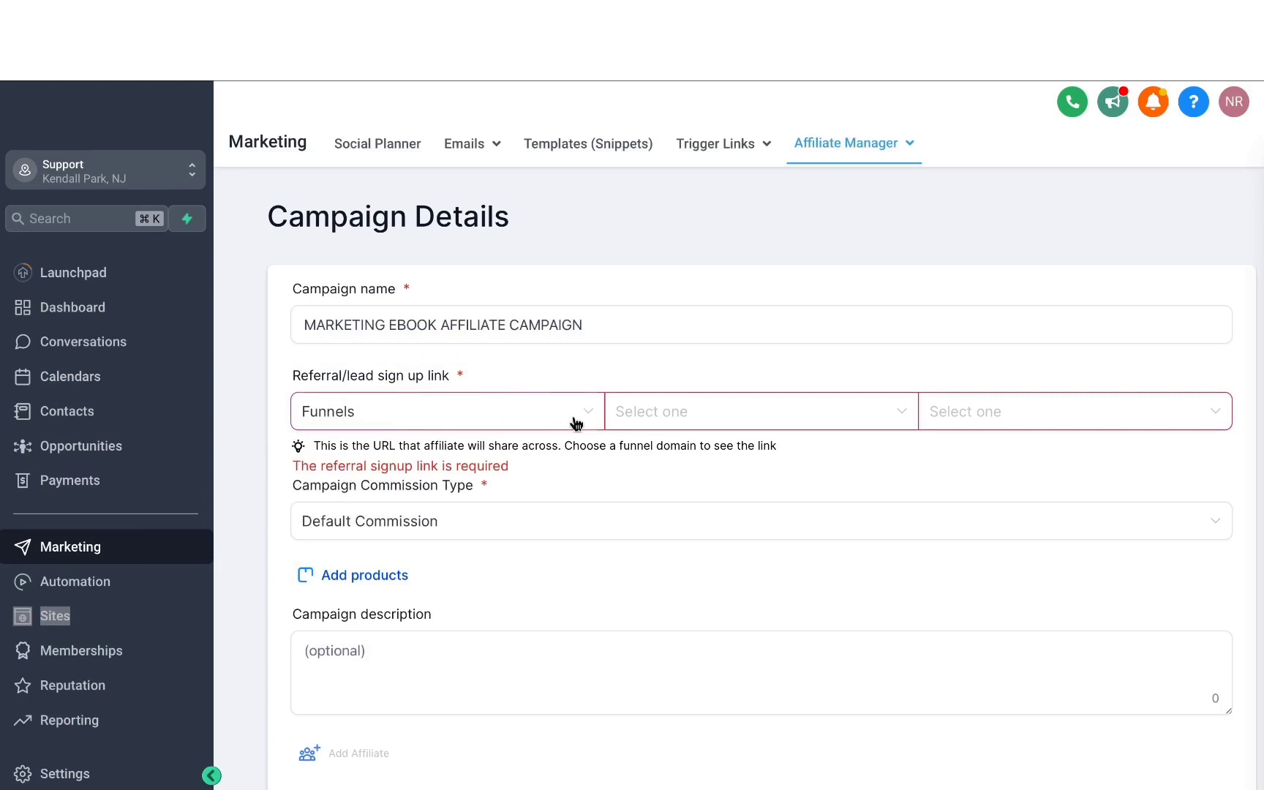
{"action": "left_click", "coordinate": [627, 417]}
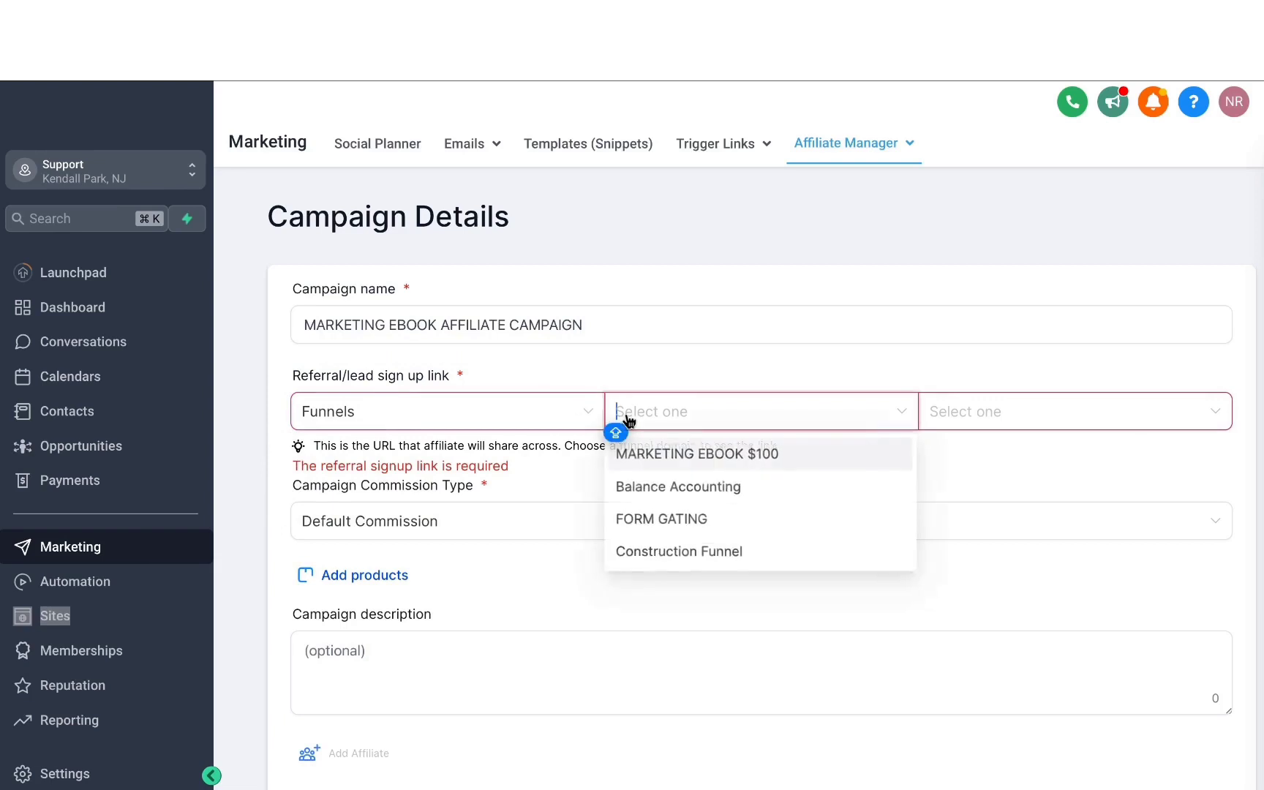
{"action": "left_click", "coordinate": [671, 460]}
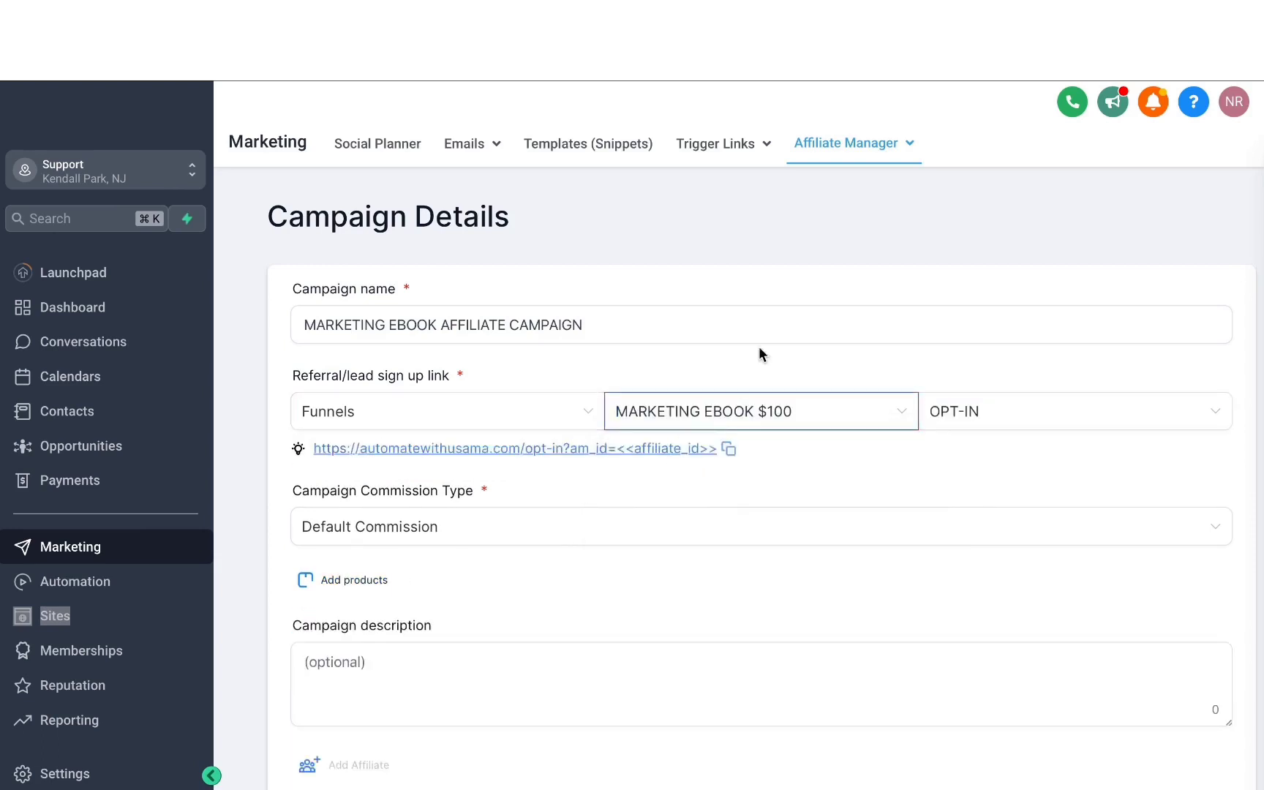
{"action": "left_click", "coordinate": [995, 412]}
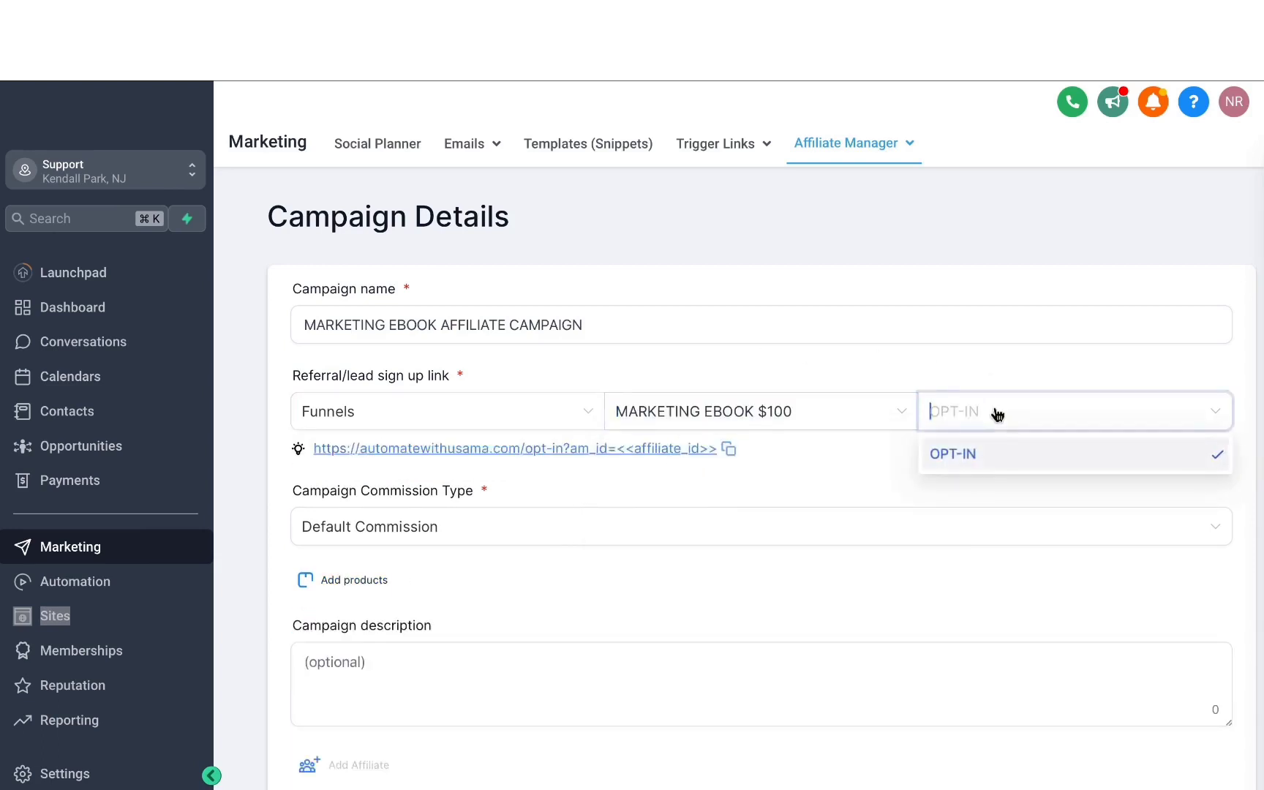
{"action": "left_click", "coordinate": [977, 459]}
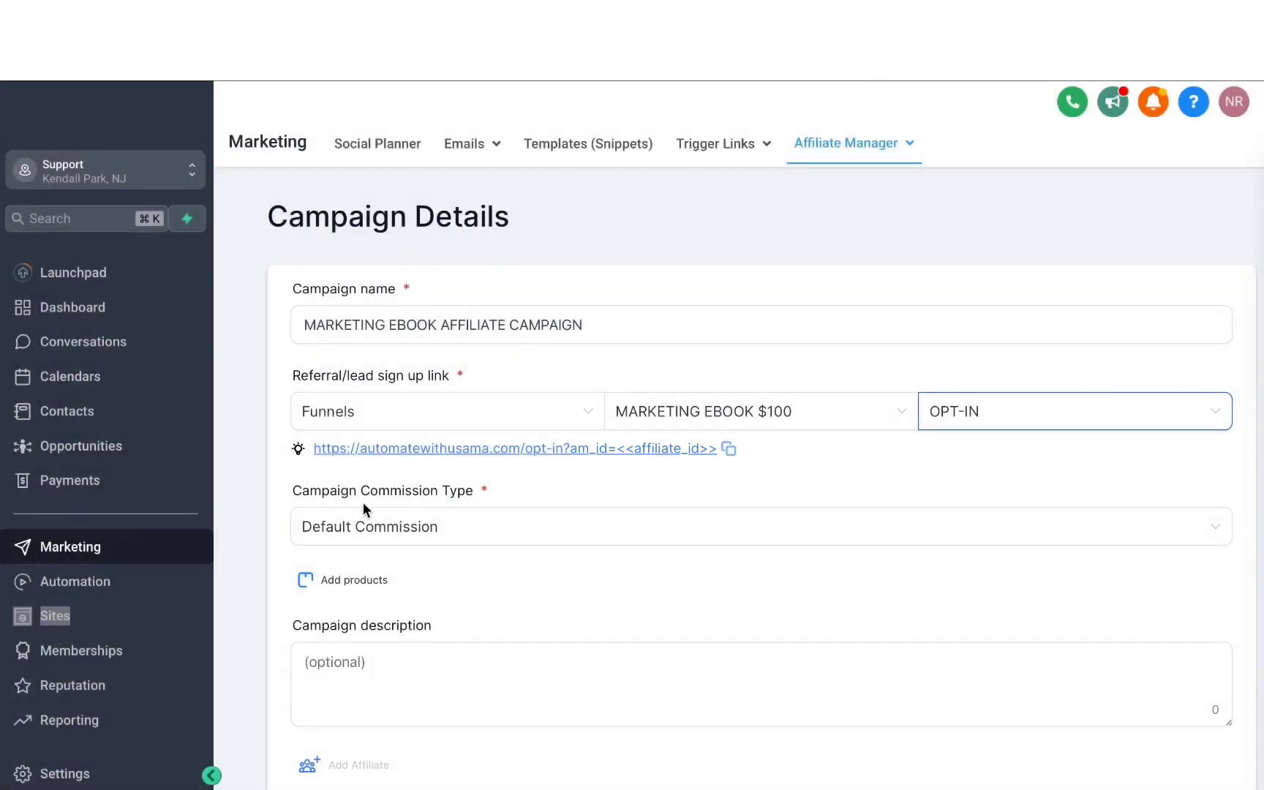
- Switch to Product Based Commission and add the Marketing Ebook product
{"action": "left_click", "coordinate": [406, 525]}
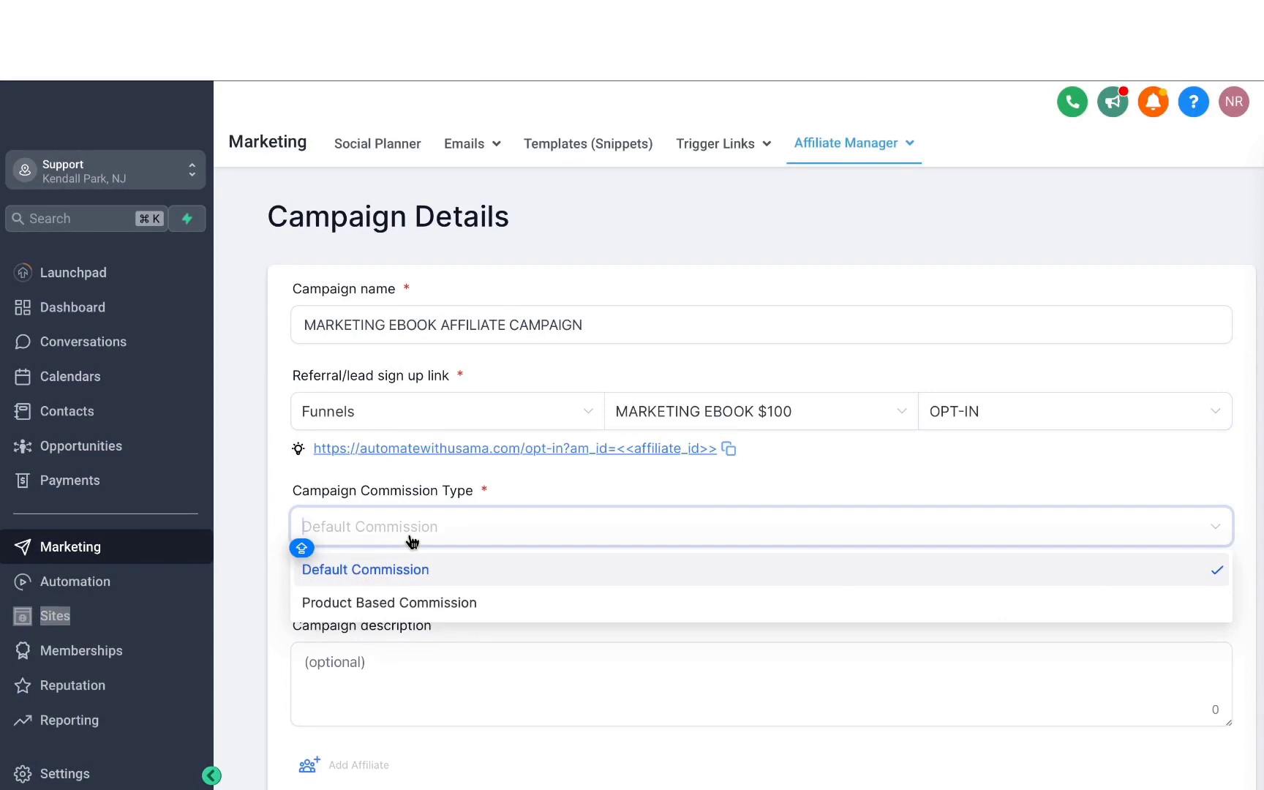
{"action": "left_click", "coordinate": [418, 602]}
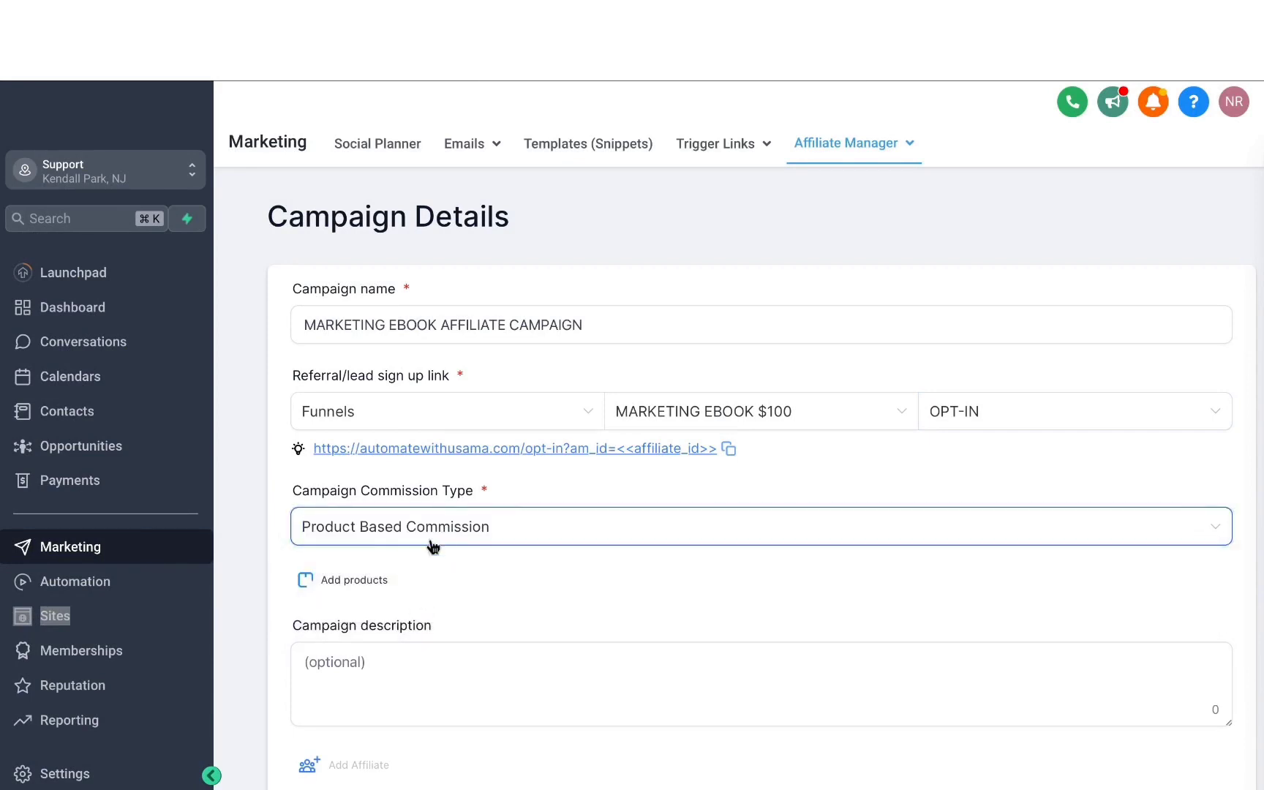
{"action": "left_click", "coordinate": [369, 582]}
{"action": "left_click", "coordinate": [430, 622]}
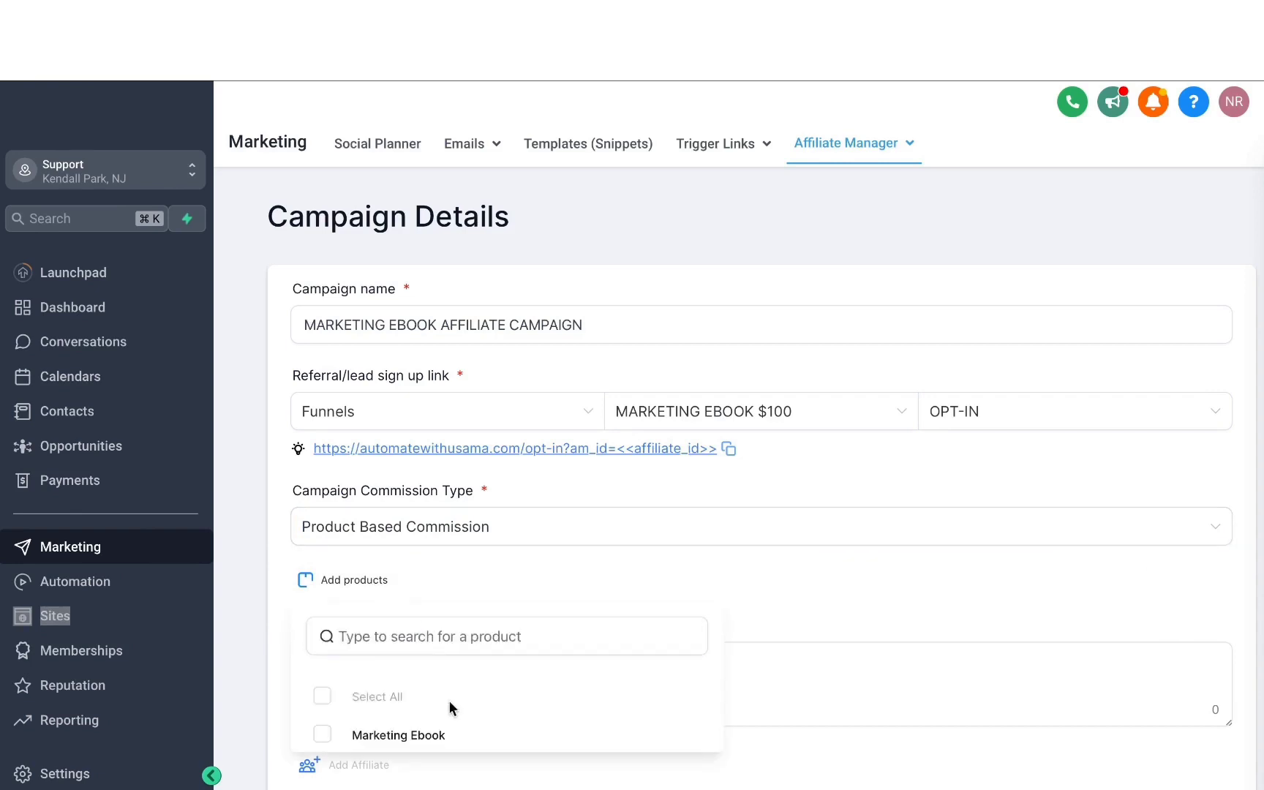
{"action": "left_click", "coordinate": [324, 736]}
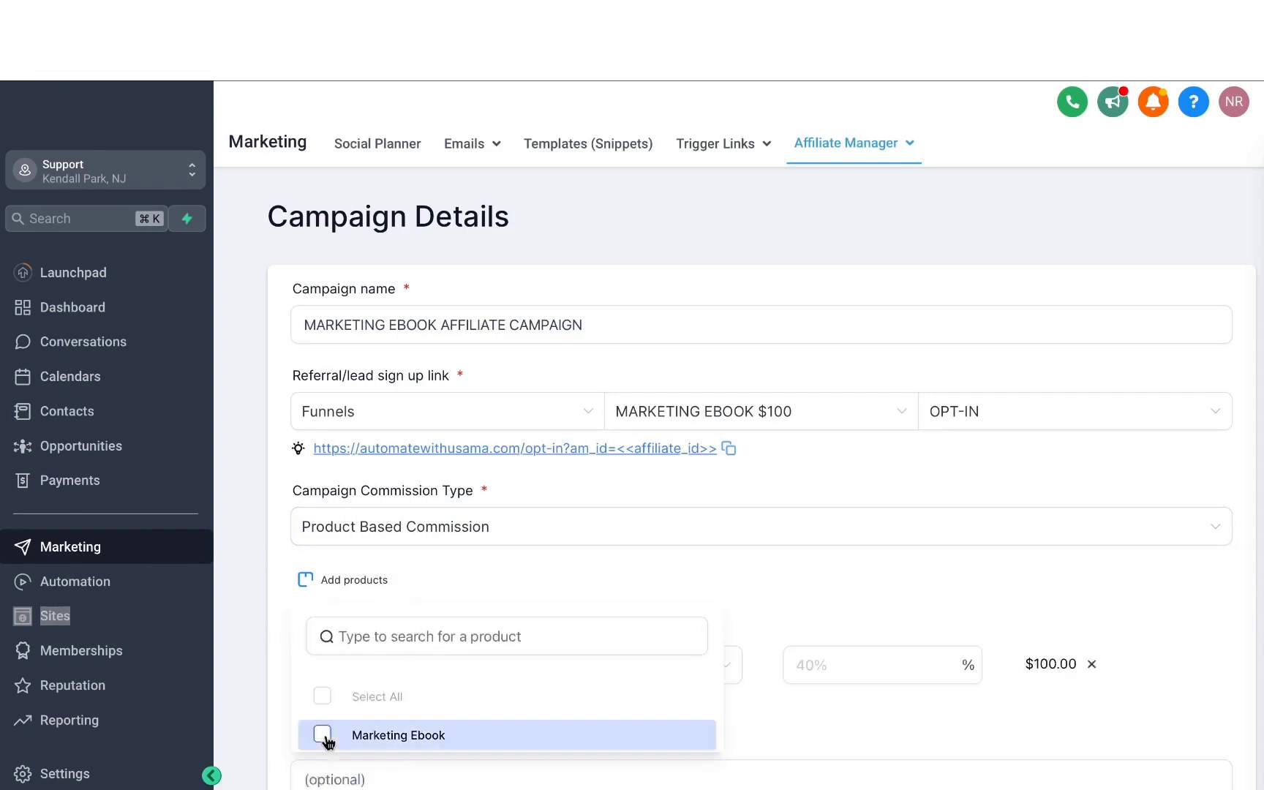
{"action": "left_click", "coordinate": [578, 602]}
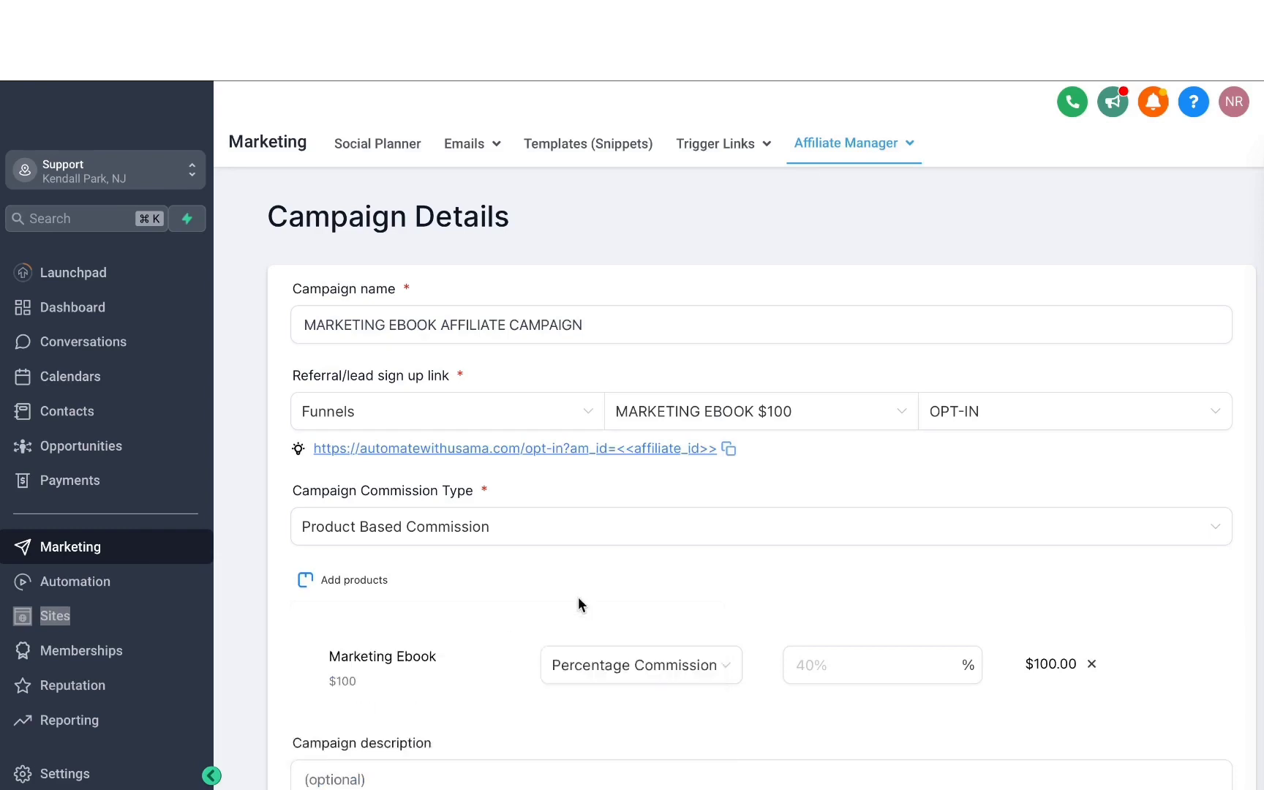
{"action": "scroll", "coordinate": [578, 600], "scroll_direction": "down", "scroll_amount": 2}
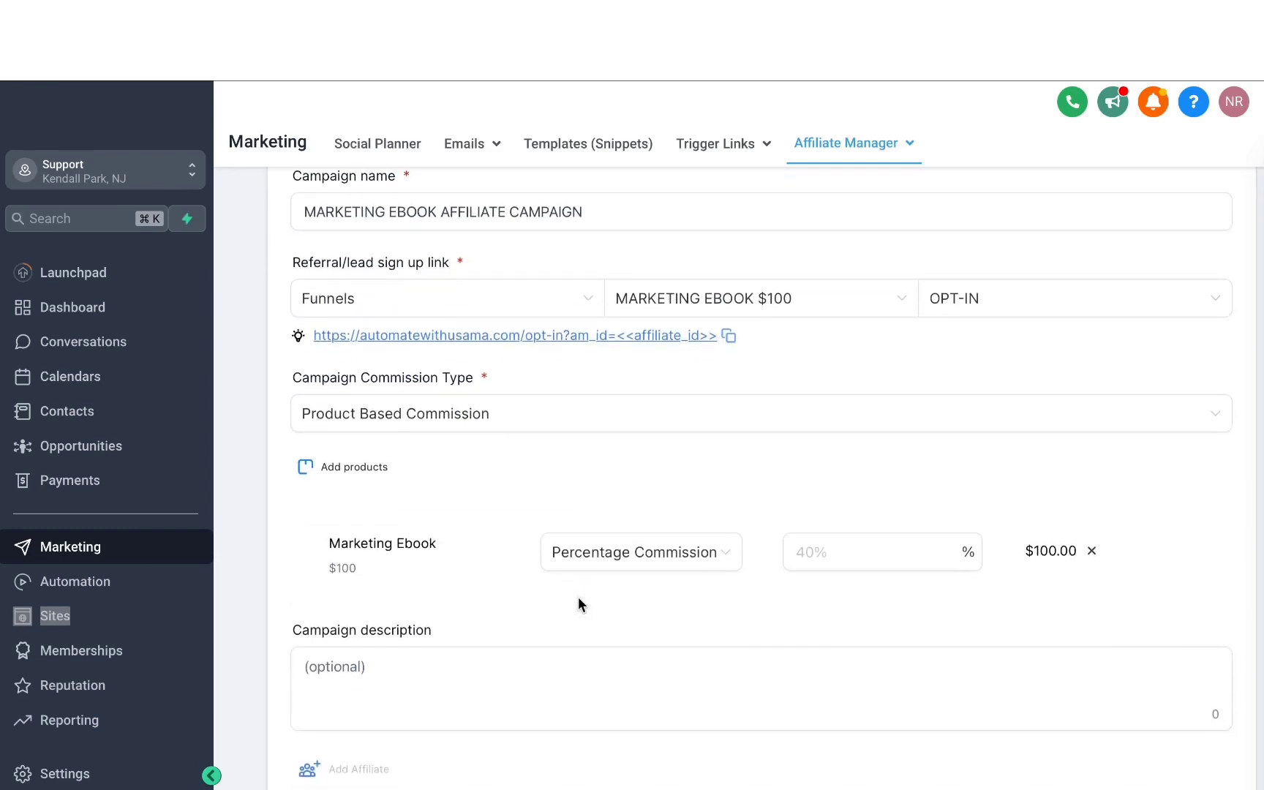
- Give the Marketing Ebook a 20% percentage commission
{"action": "left_click", "coordinate": [636, 574]}
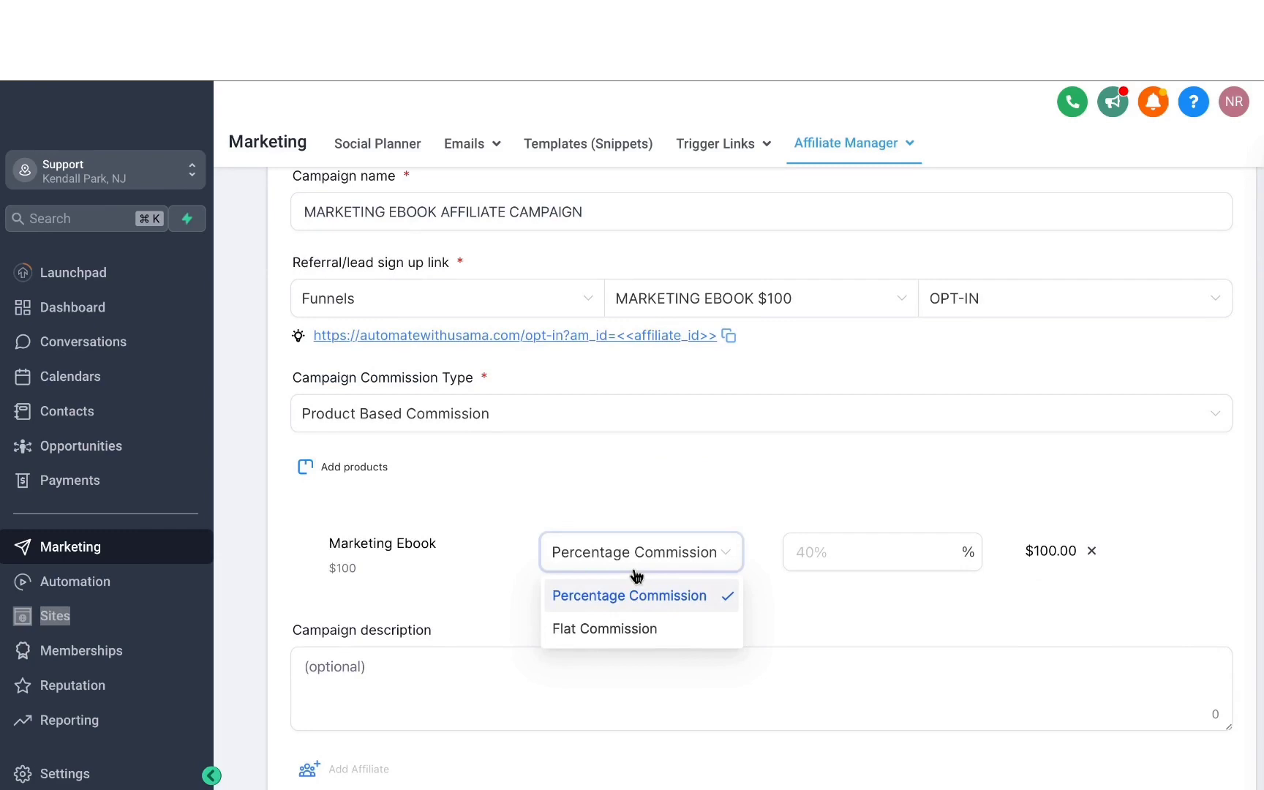
{"action": "left_click", "coordinate": [795, 568]}
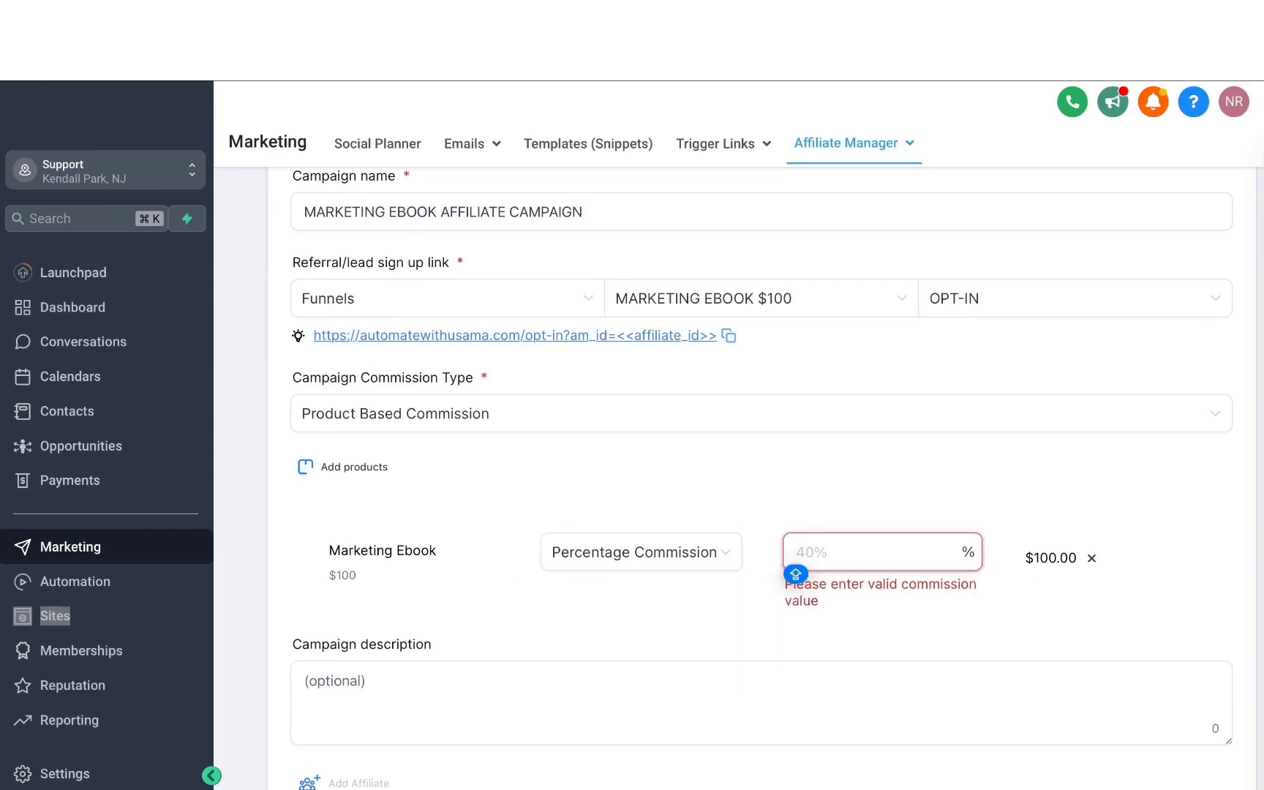
{"action": "type", "text": "20"}
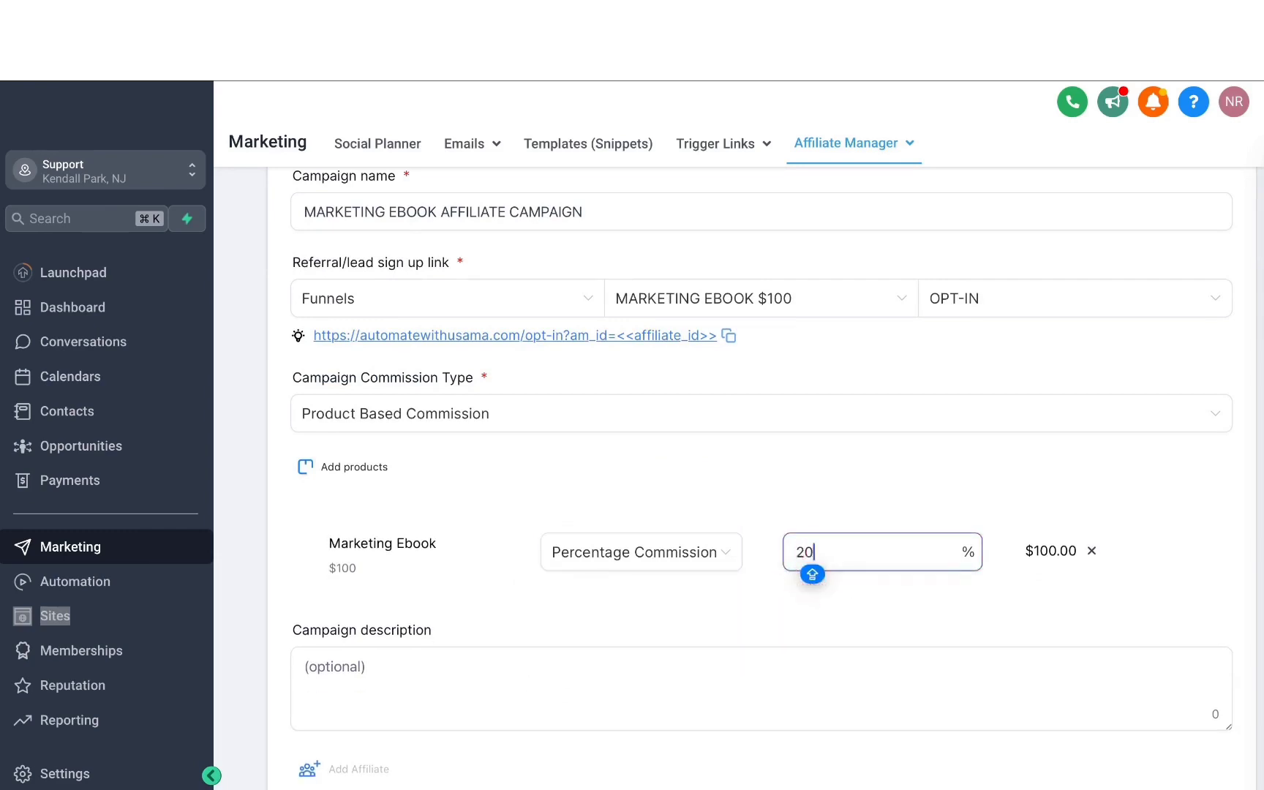
{"action": "left_click", "coordinate": [851, 439]}
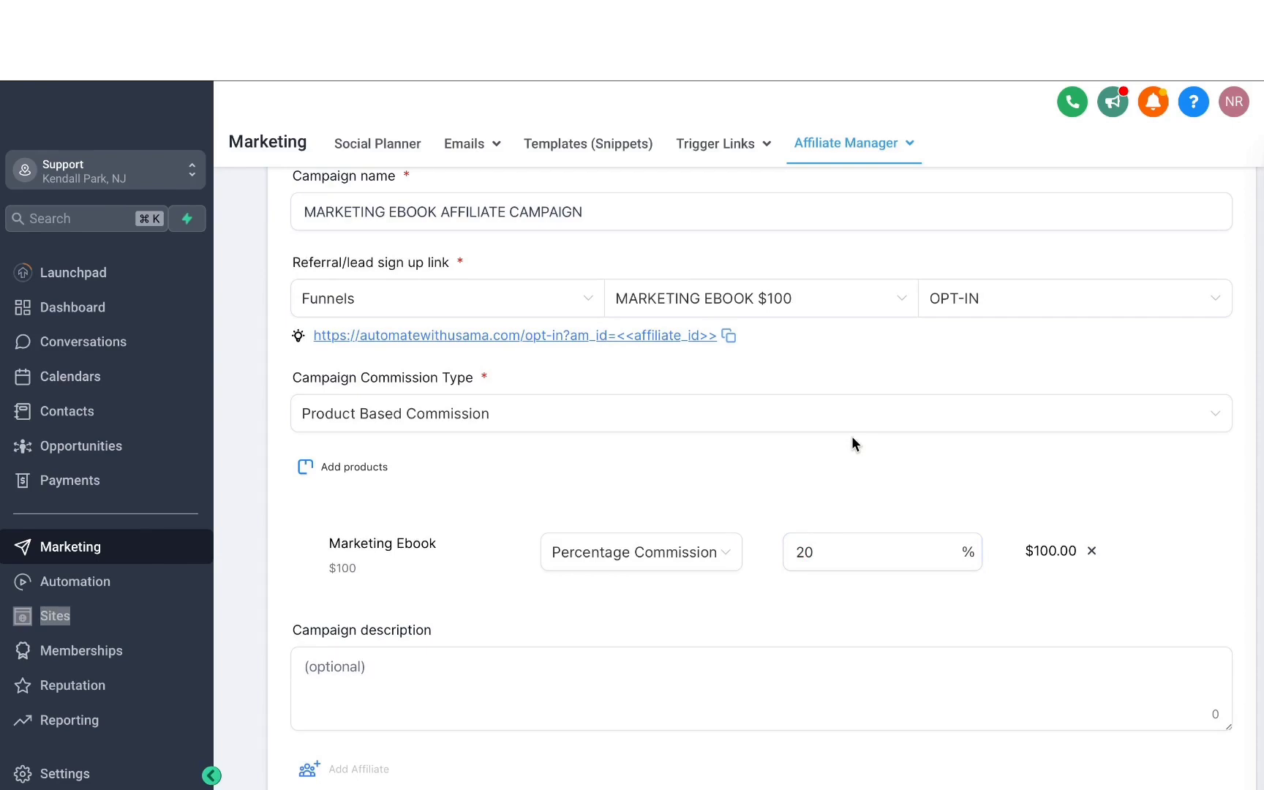
- Choose Pay - 30 as the pay-out frequency and leave 2nd Tier Commission Type empty
{"action": "scroll", "coordinate": [364, 593], "scroll_direction": "down", "scroll_amount": 2}
{"action": "left_click", "coordinate": [331, 531]}
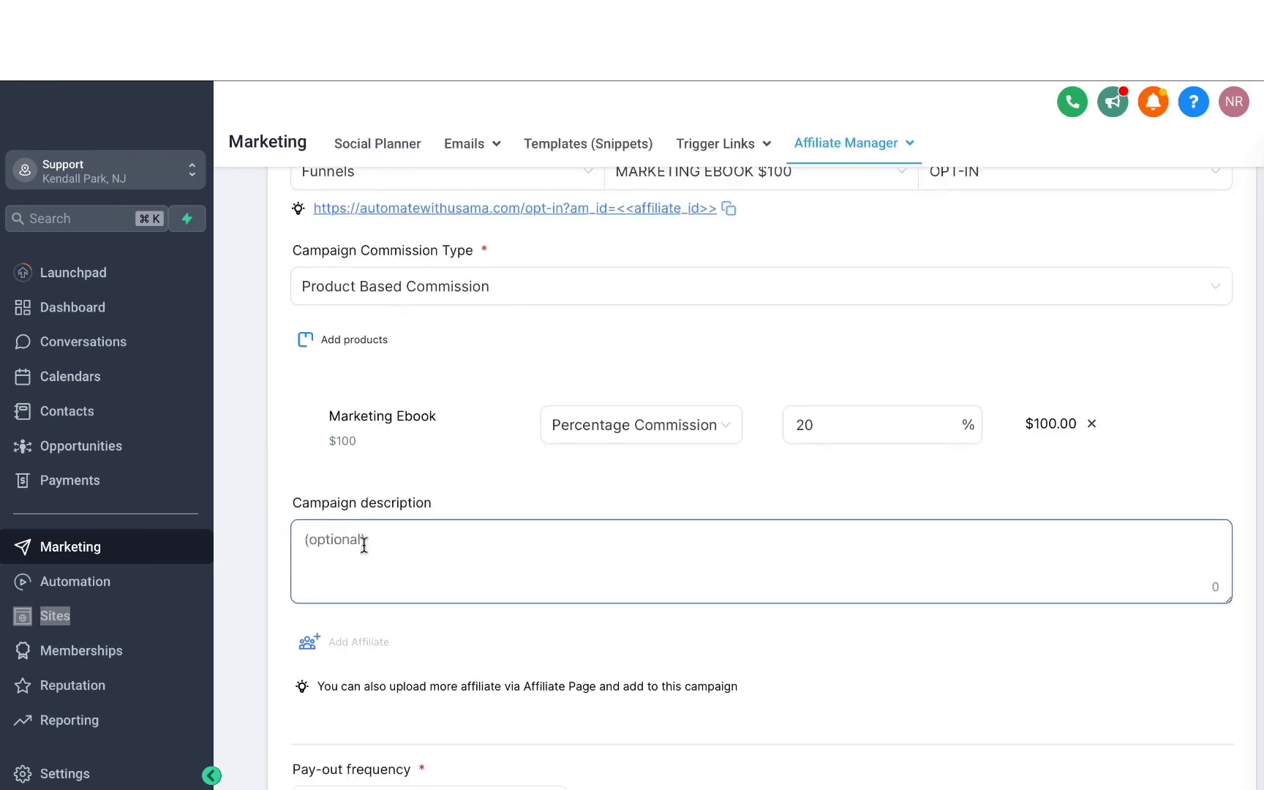
{"action": "scroll", "coordinate": [381, 537], "scroll_direction": "down", "scroll_amount": 2}
{"action": "scroll", "coordinate": [391, 512], "scroll_direction": "down", "scroll_amount": 1}
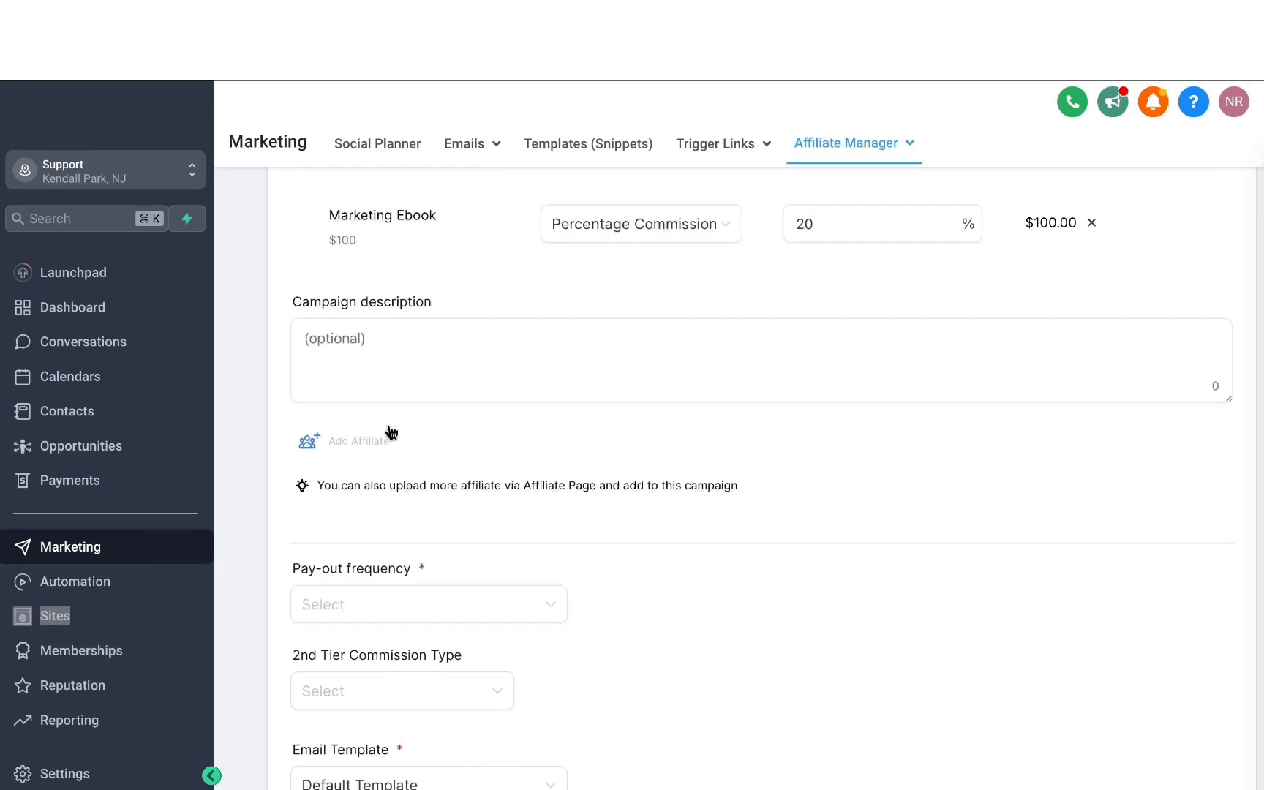
{"action": "scroll", "coordinate": [392, 432], "scroll_direction": "down", "scroll_amount": 1}
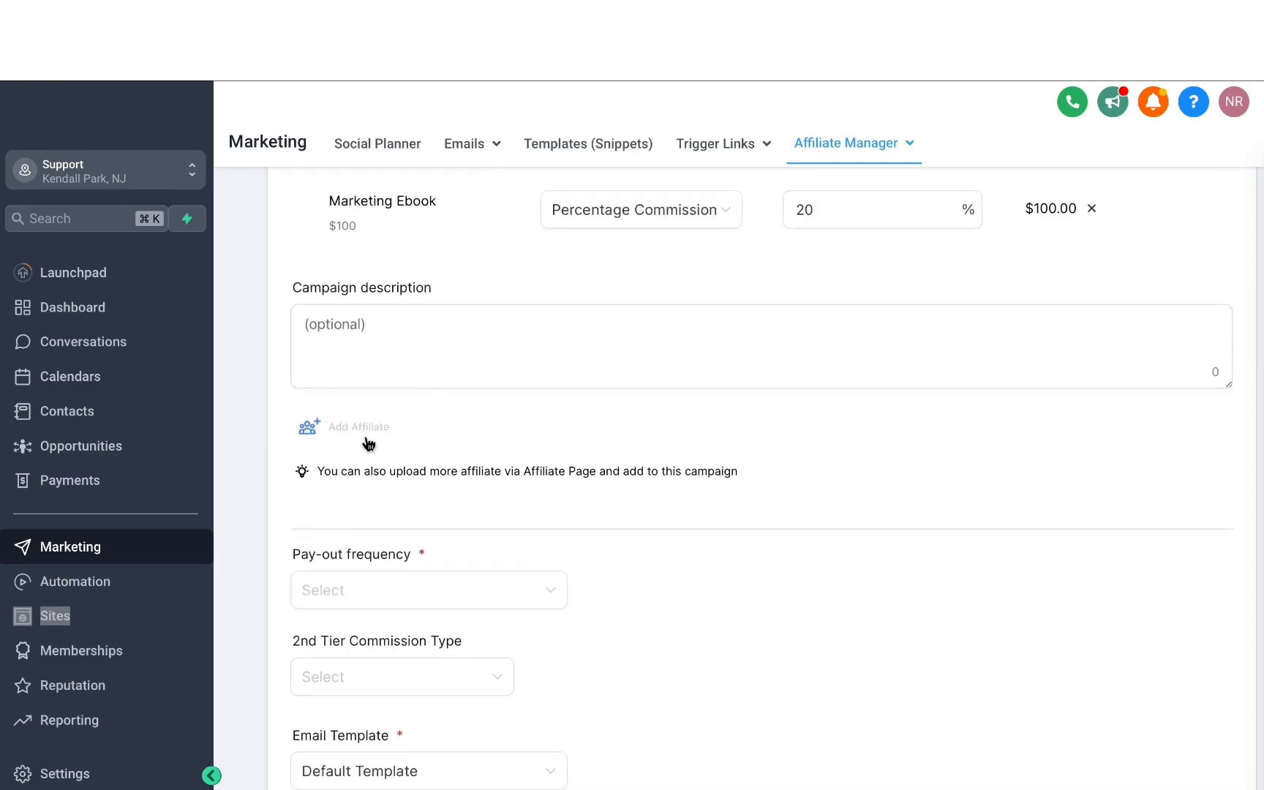
{"action": "scroll", "coordinate": [366, 441], "scroll_direction": "down", "scroll_amount": 2}
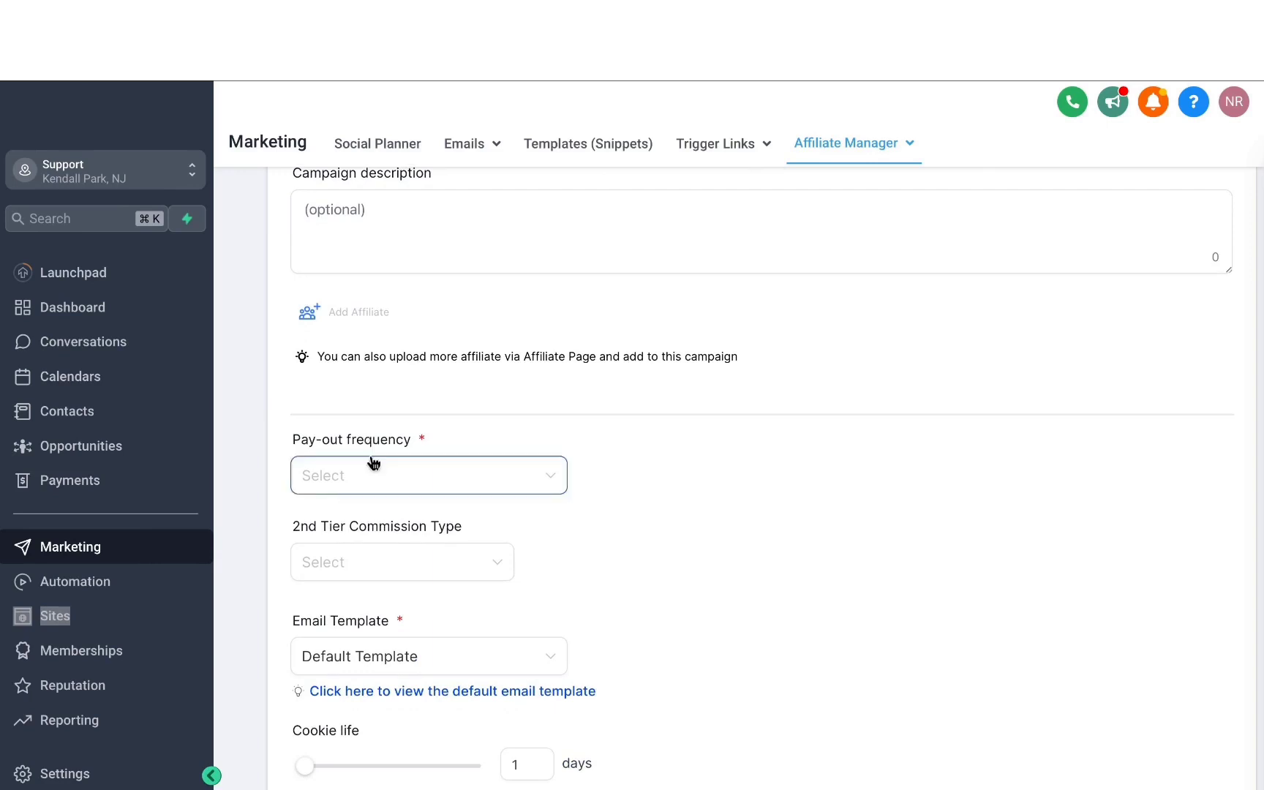
{"action": "left_click", "coordinate": [374, 468]}
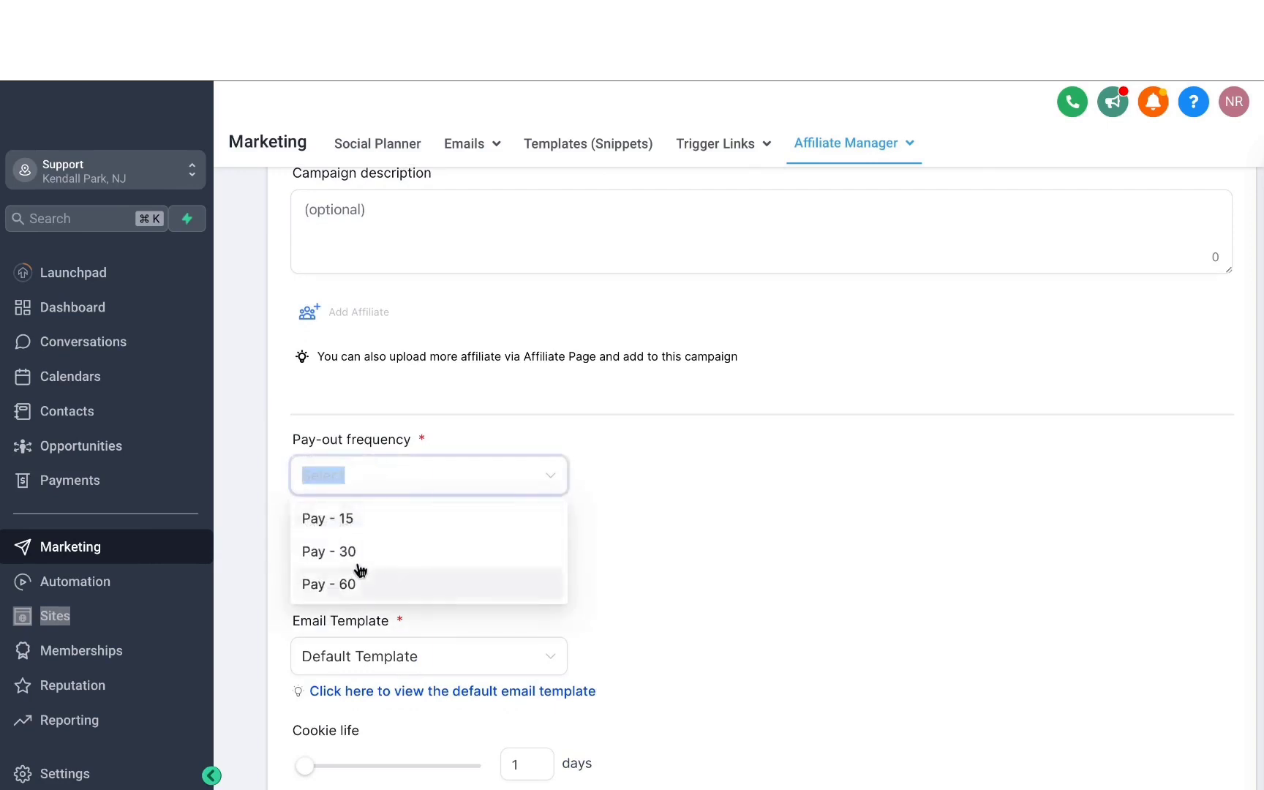
{"action": "left_click", "coordinate": [359, 557]}
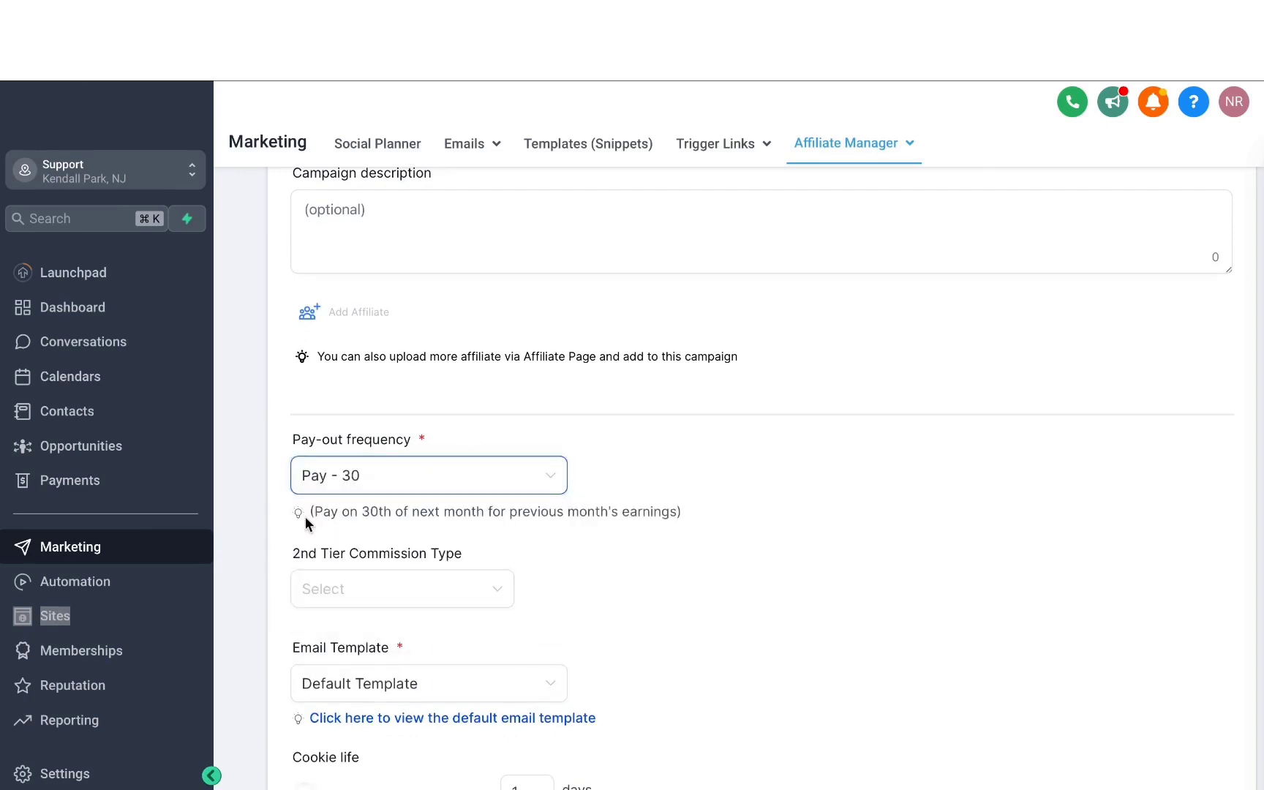
{"action": "scroll", "coordinate": [430, 512], "scroll_direction": "down", "scroll_amount": 2}
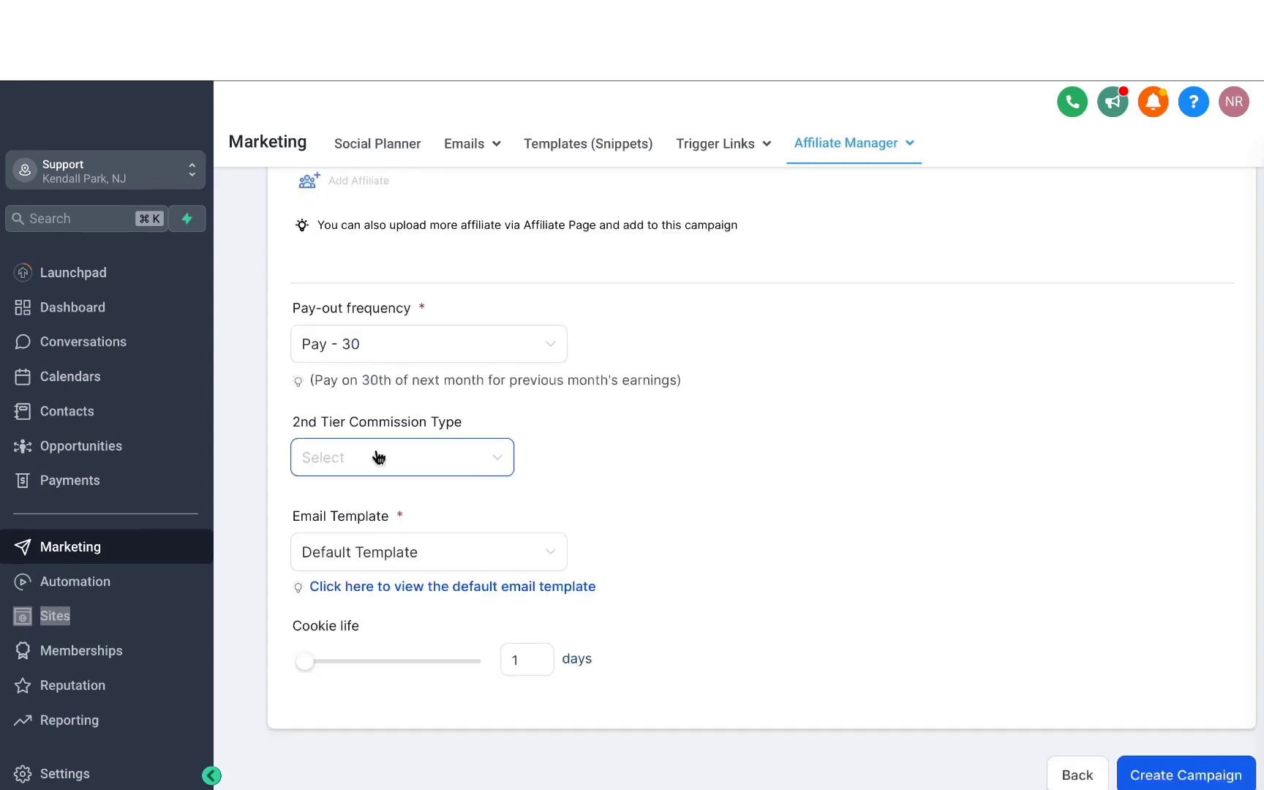
{"action": "left_click", "coordinate": [400, 444]}
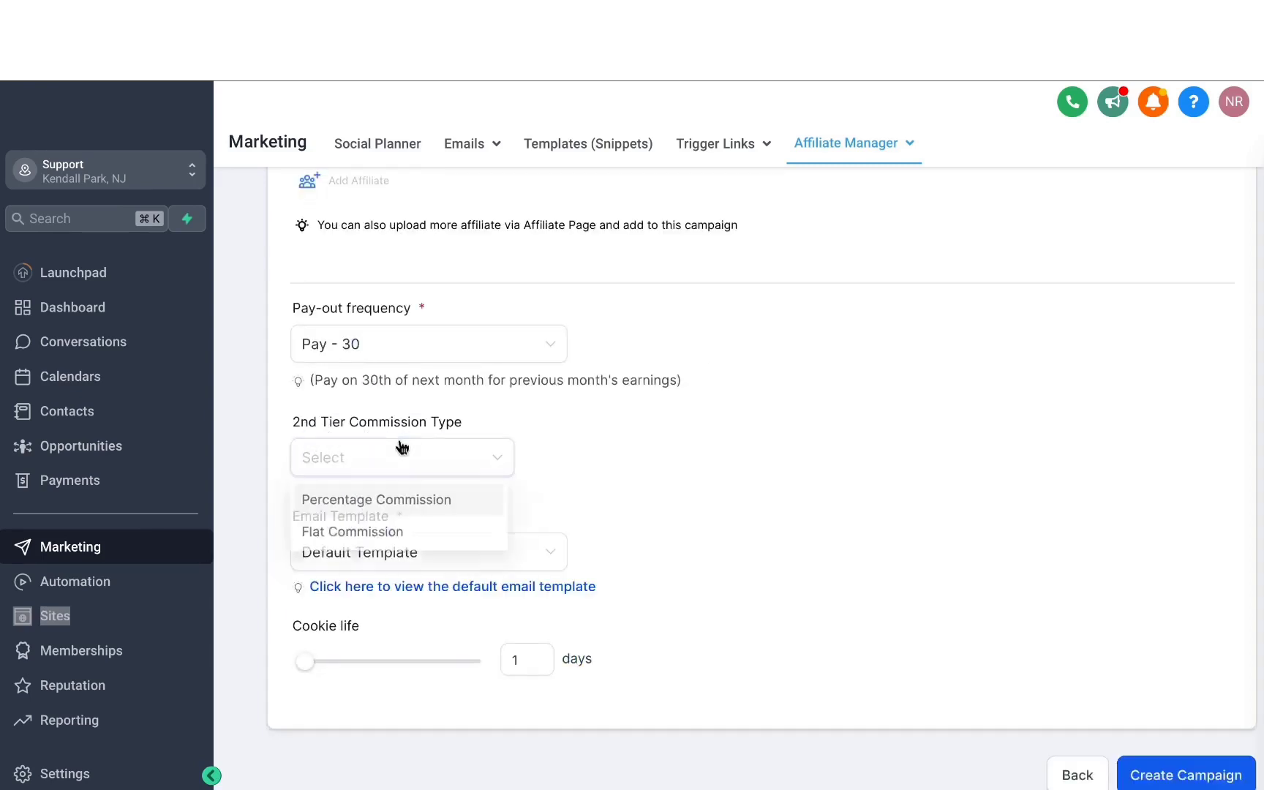
{"action": "left_click", "coordinate": [533, 431]}
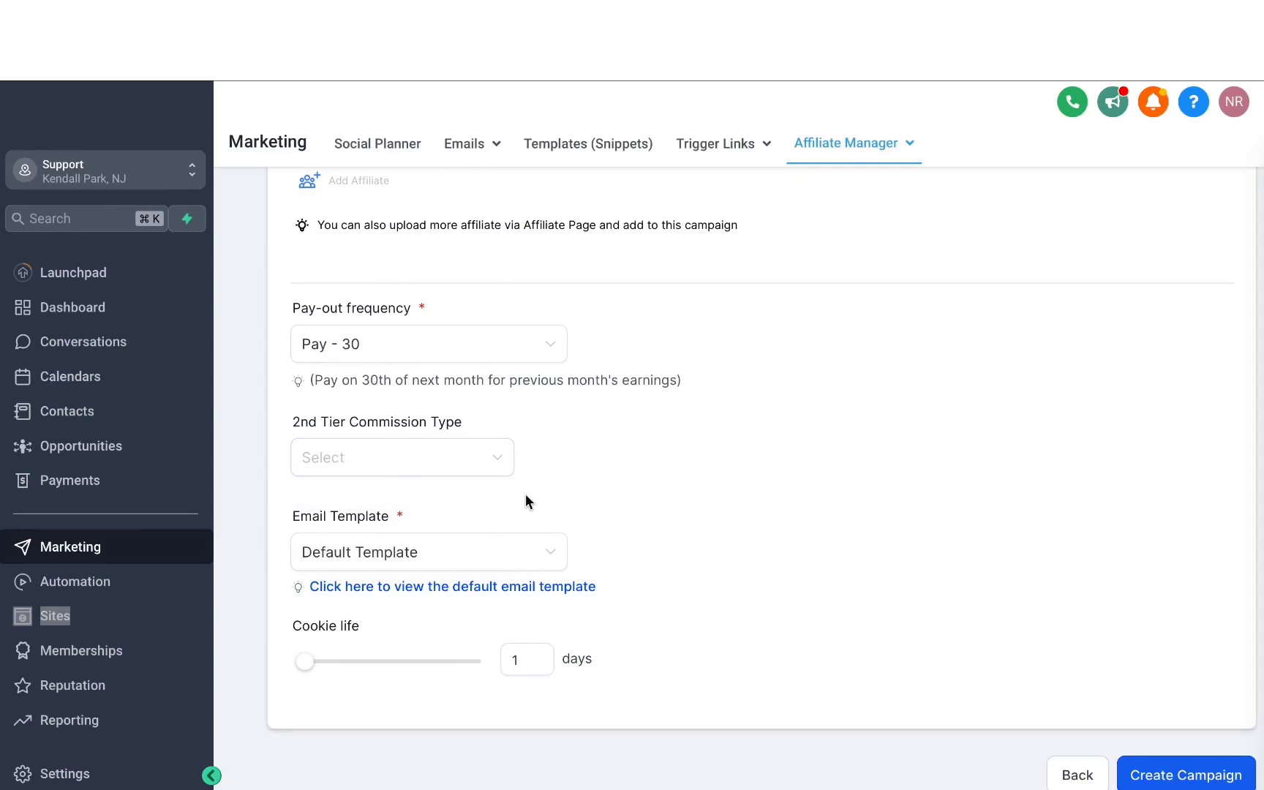
{"action": "scroll", "coordinate": [526, 501], "scroll_direction": "down", "scroll_amount": 1}
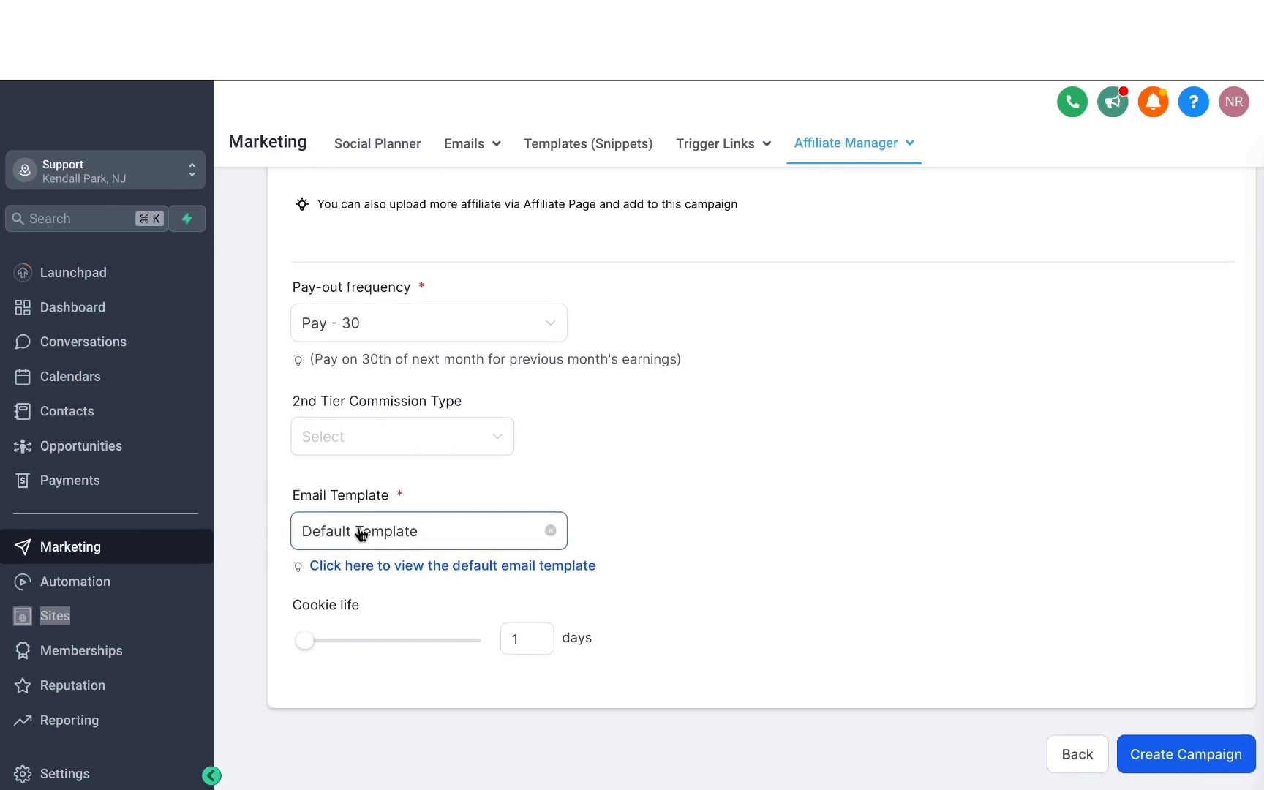
- Preview the Default Template affiliate email and close it, keeping it as the template
{"action": "left_click", "coordinate": [432, 570]}
{"action": "scroll", "coordinate": [576, 257], "scroll_direction": "down", "scroll_amount": 2}
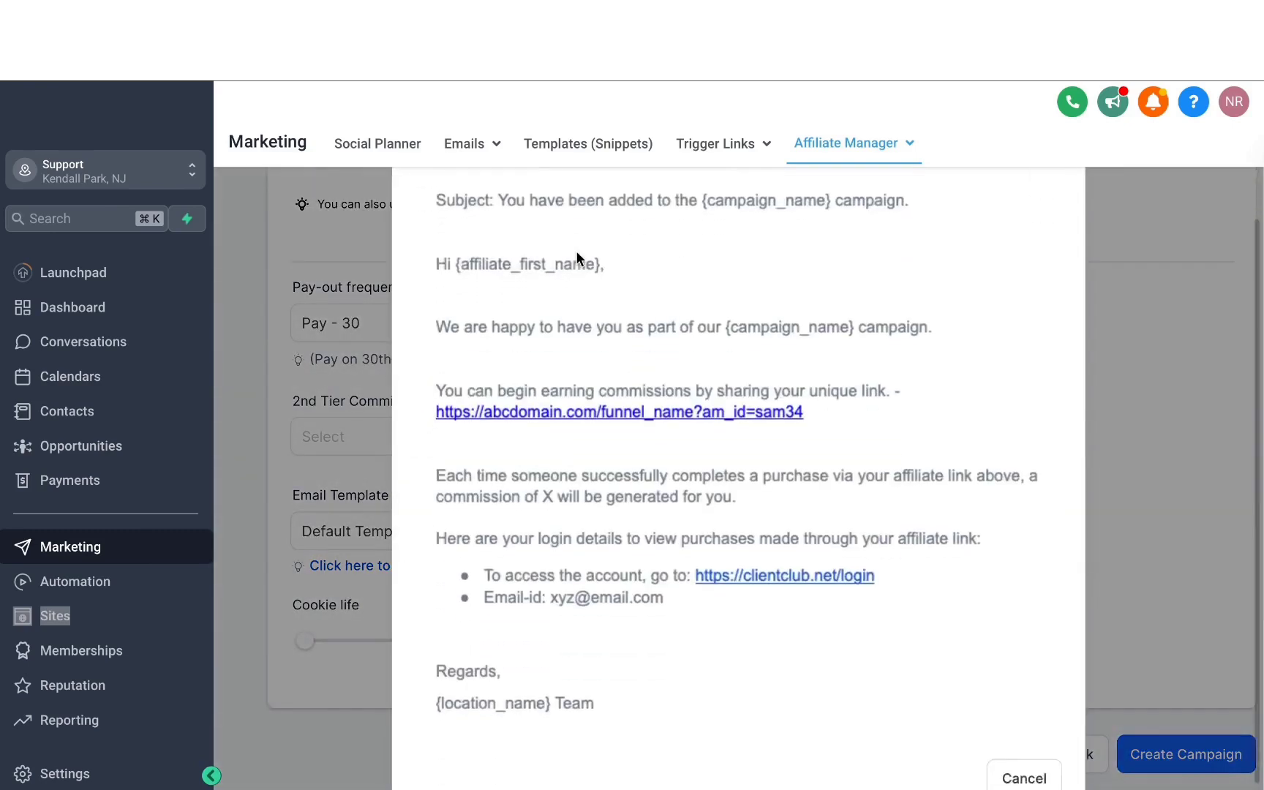
{"action": "scroll", "coordinate": [575, 257], "scroll_direction": "up", "scroll_amount": 3}
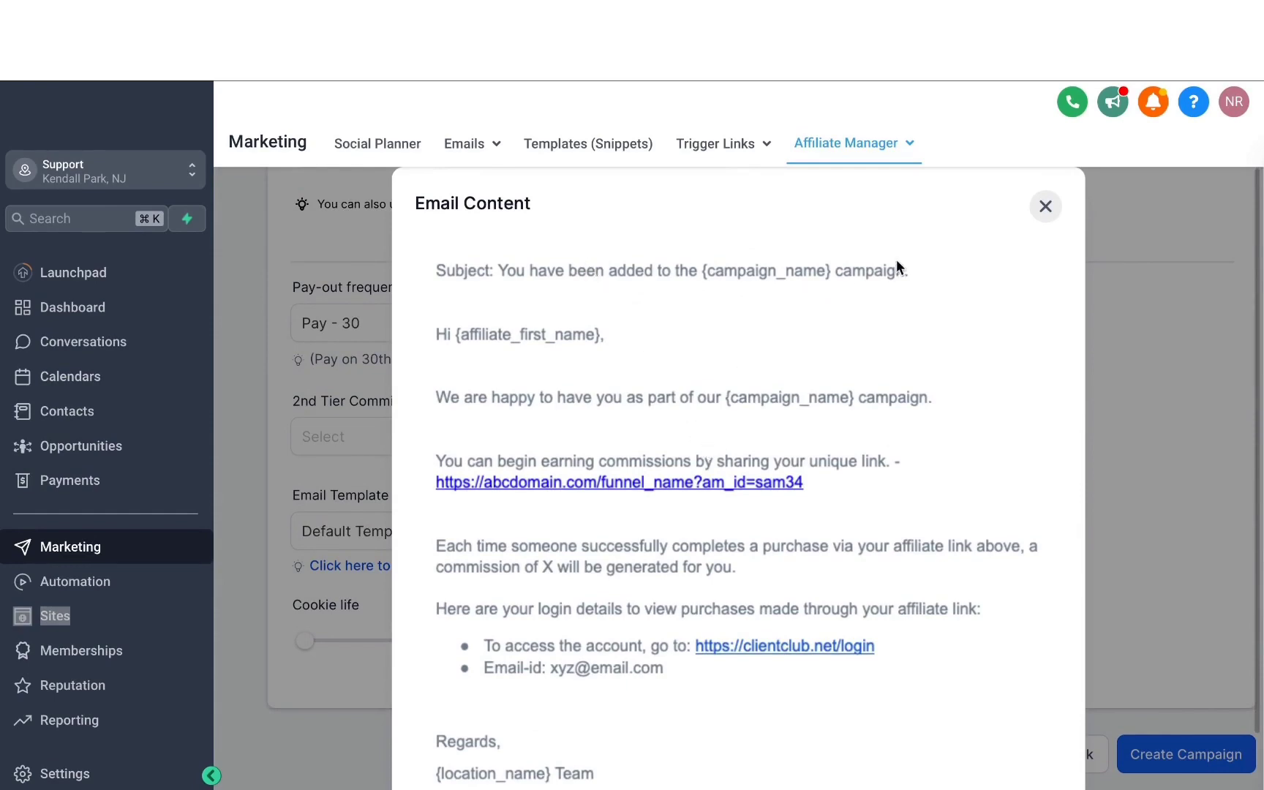
{"action": "left_click", "coordinate": [1045, 206]}
{"action": "left_click", "coordinate": [372, 536]}
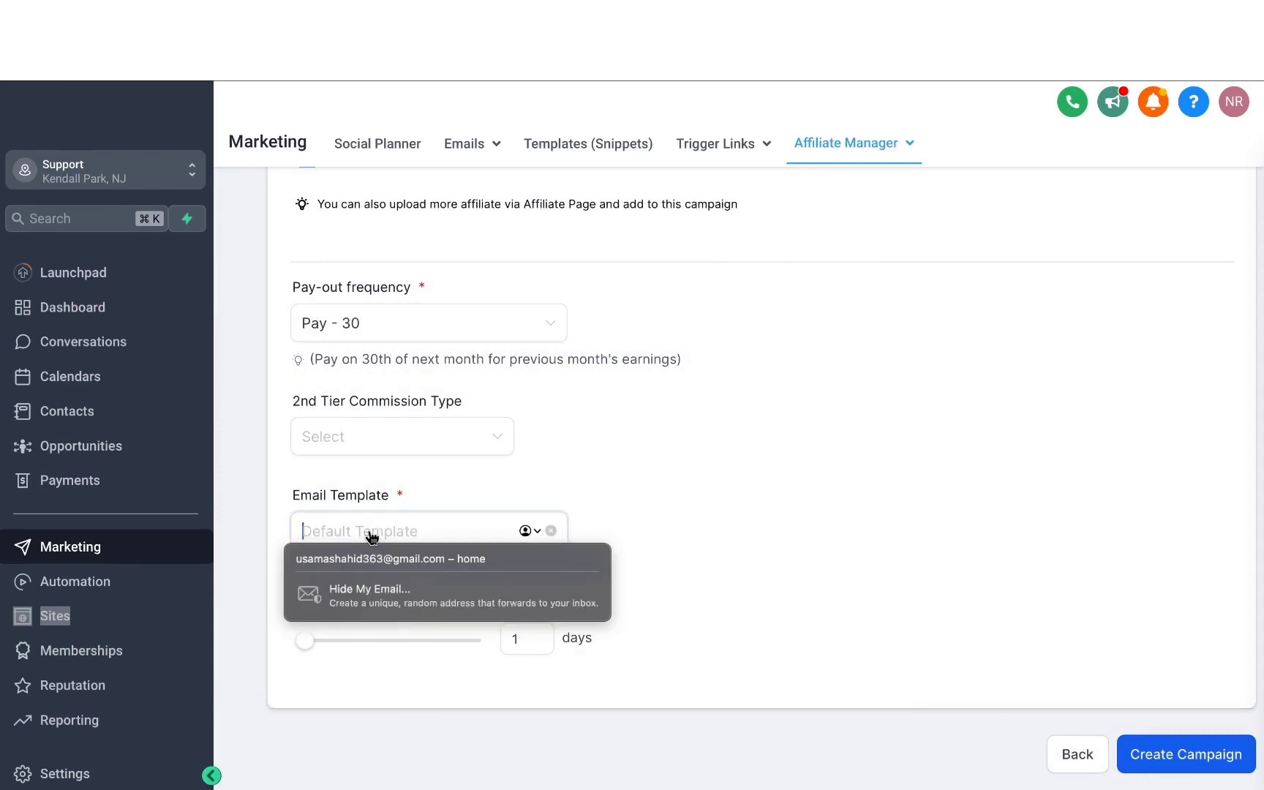
{"action": "left_click", "coordinate": [519, 448]}
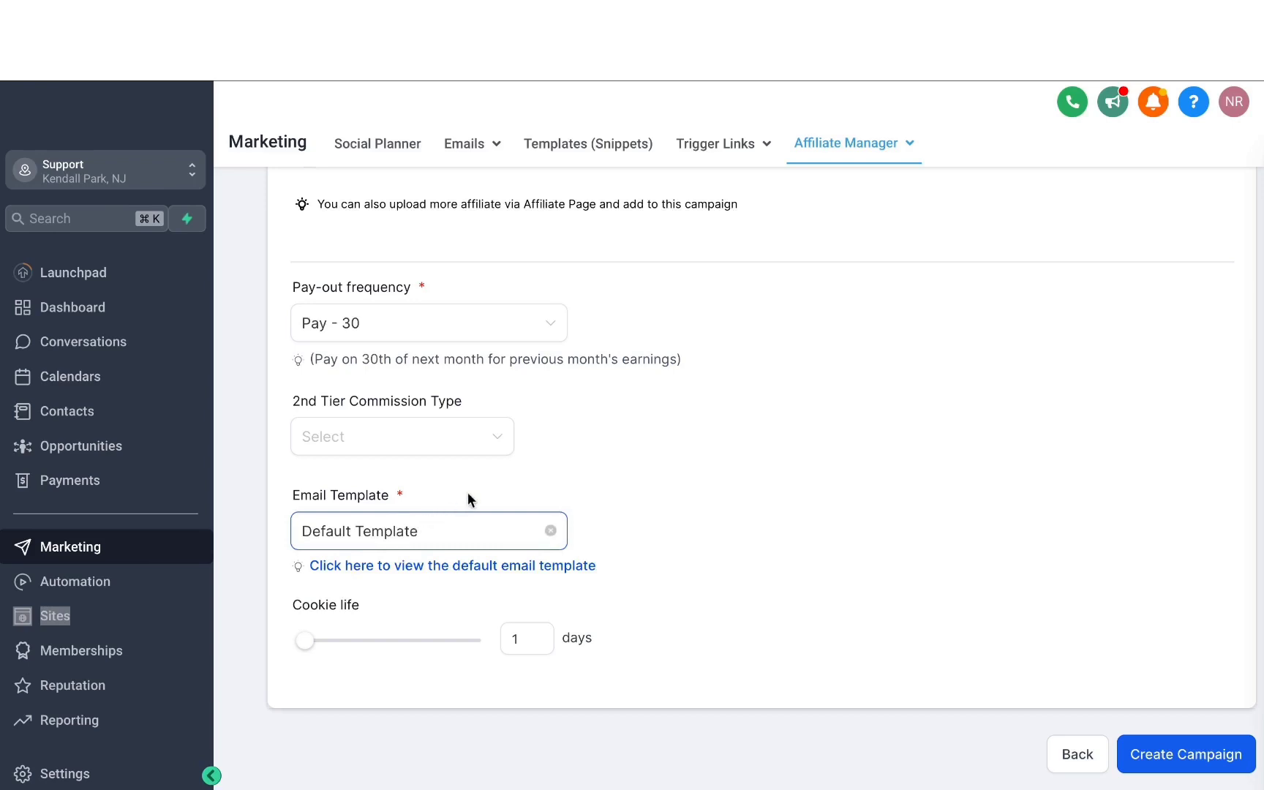
- Set the campaign's cookie life to 30 days
{"action": "left_click", "coordinate": [311, 646]}
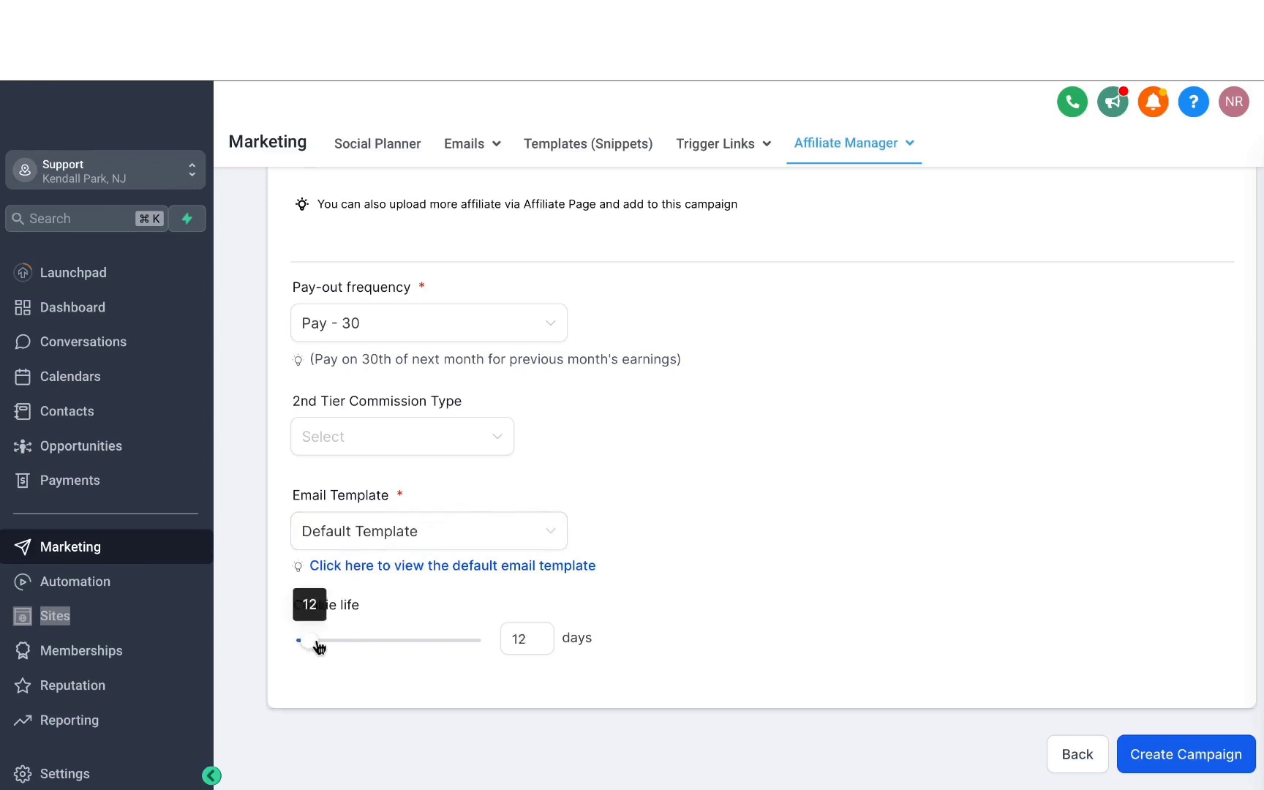
{"action": "left_click_drag", "start_coordinate": [319, 647], "coordinate": [354, 642]}
{"action": "left_click", "coordinate": [525, 639]}
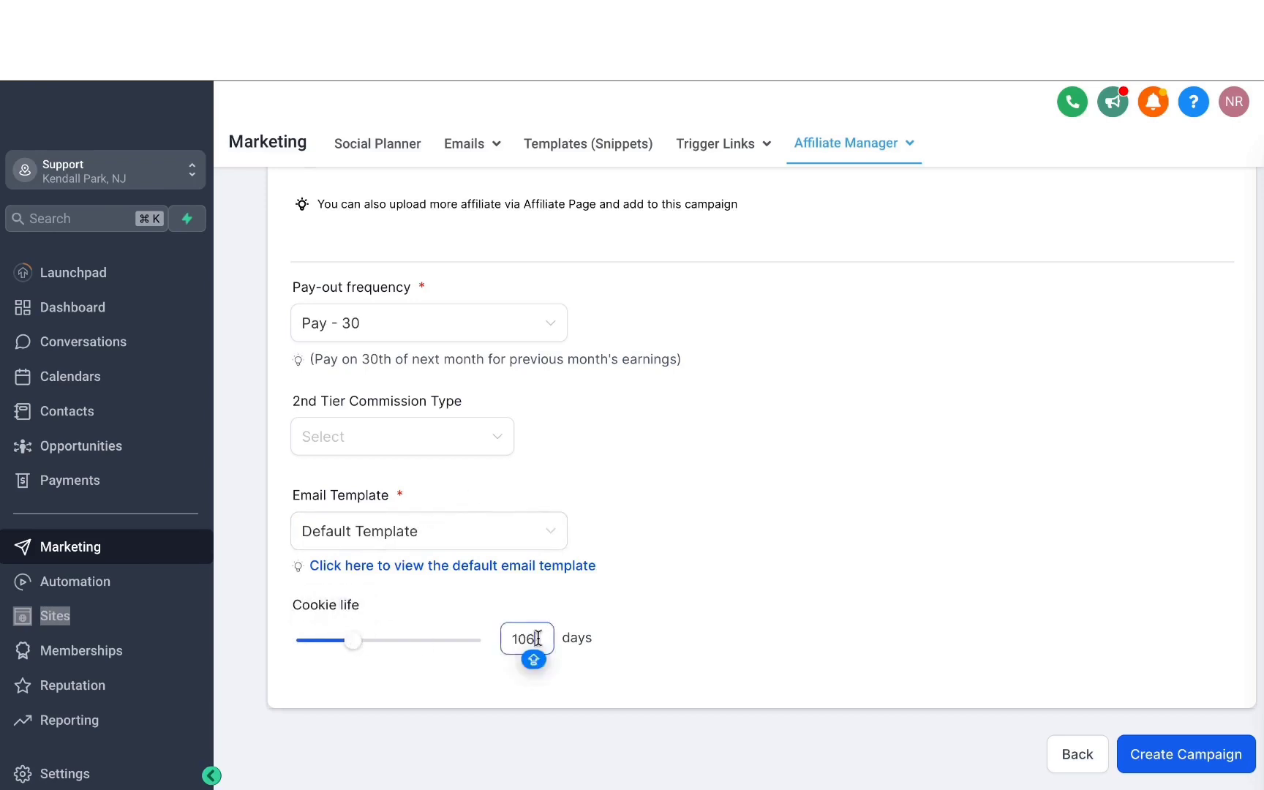
{"action": "key", "text": "BackSpace"}
{"action": "key", "text": "BackSpace"}
{"action": "key", "text": "BackSpace"}
{"action": "type", "text": "30"}
{"action": "left_click", "coordinate": [678, 567]}
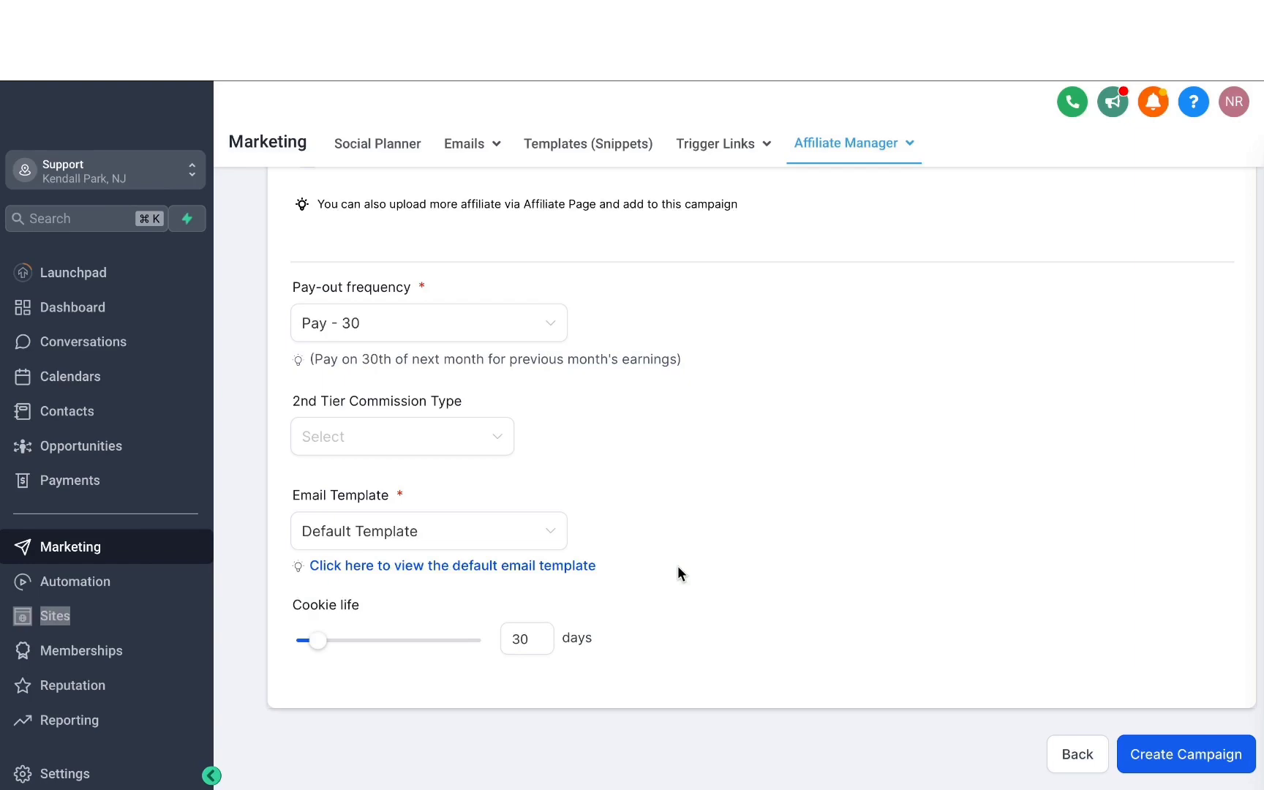
{"action": "scroll", "coordinate": [818, 512], "scroll_direction": "up", "scroll_amount": 7}
{"action": "scroll", "coordinate": [818, 513], "scroll_direction": "down", "scroll_amount": 8}
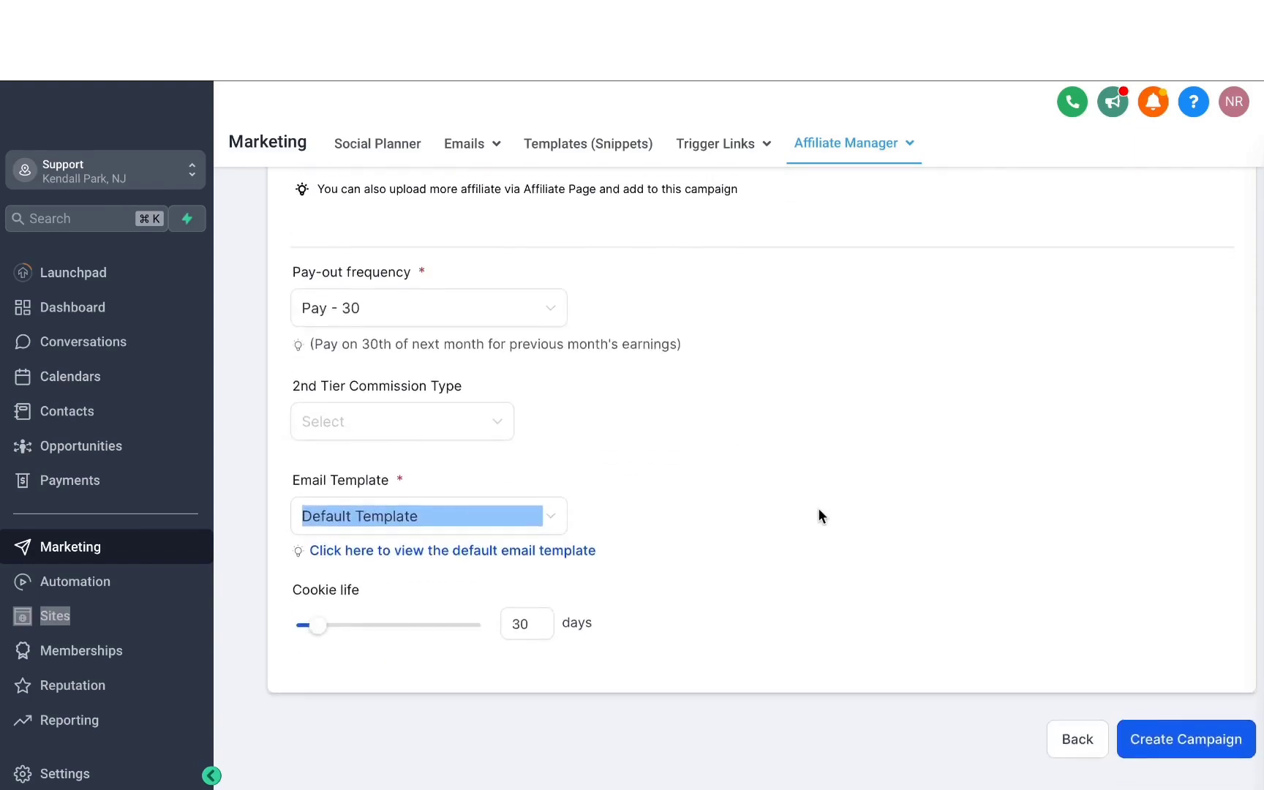
- Create the campaign and dismiss the affiliate status warning on its paused status
{"action": "left_click", "coordinate": [1162, 753]}
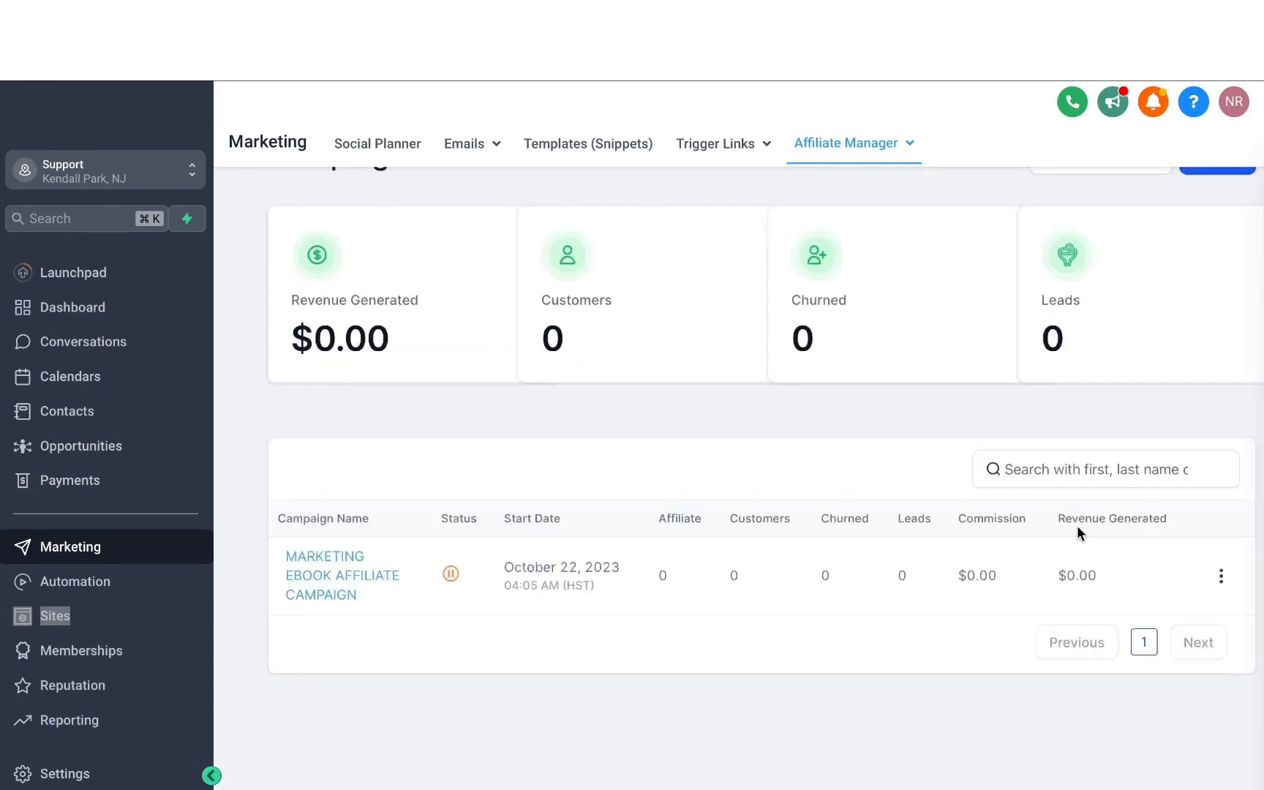
{"action": "scroll", "coordinate": [1078, 526], "scroll_direction": "up", "scroll_amount": 2}
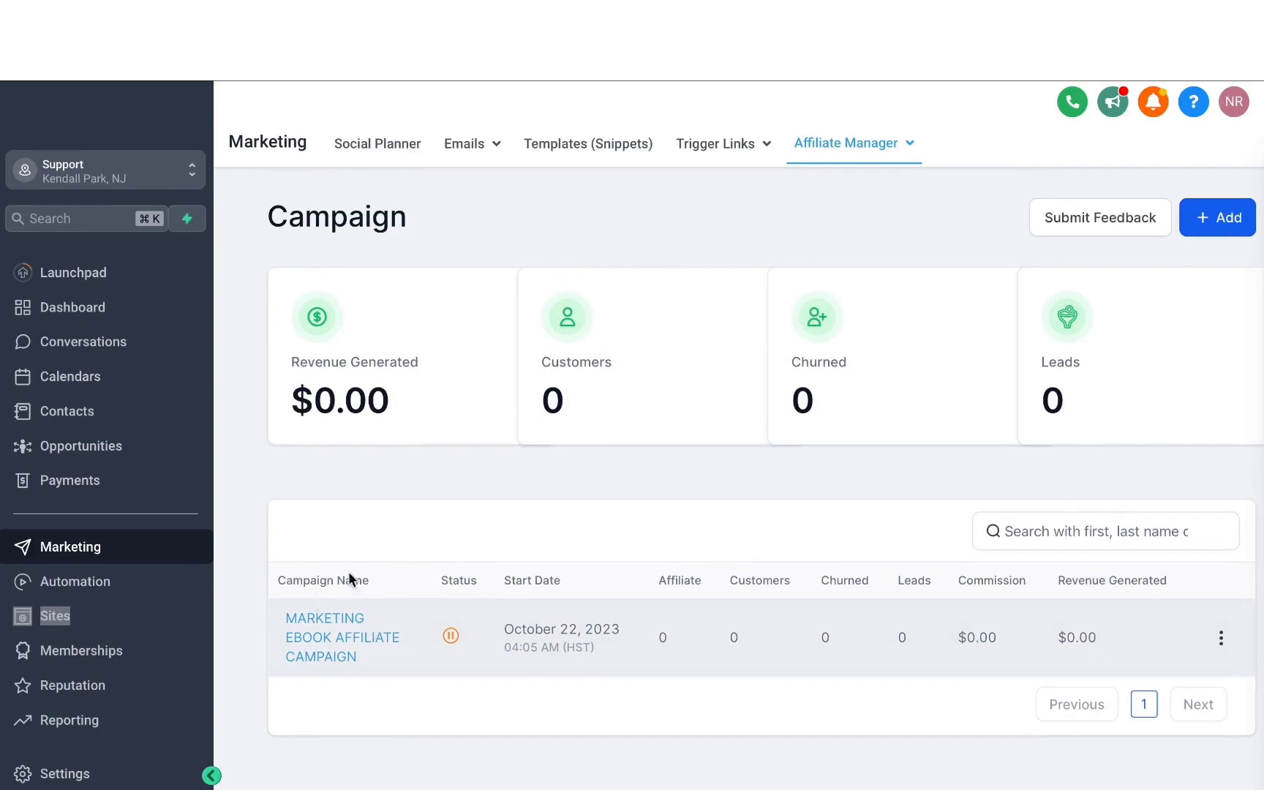
{"action": "left_click", "coordinate": [451, 636]}
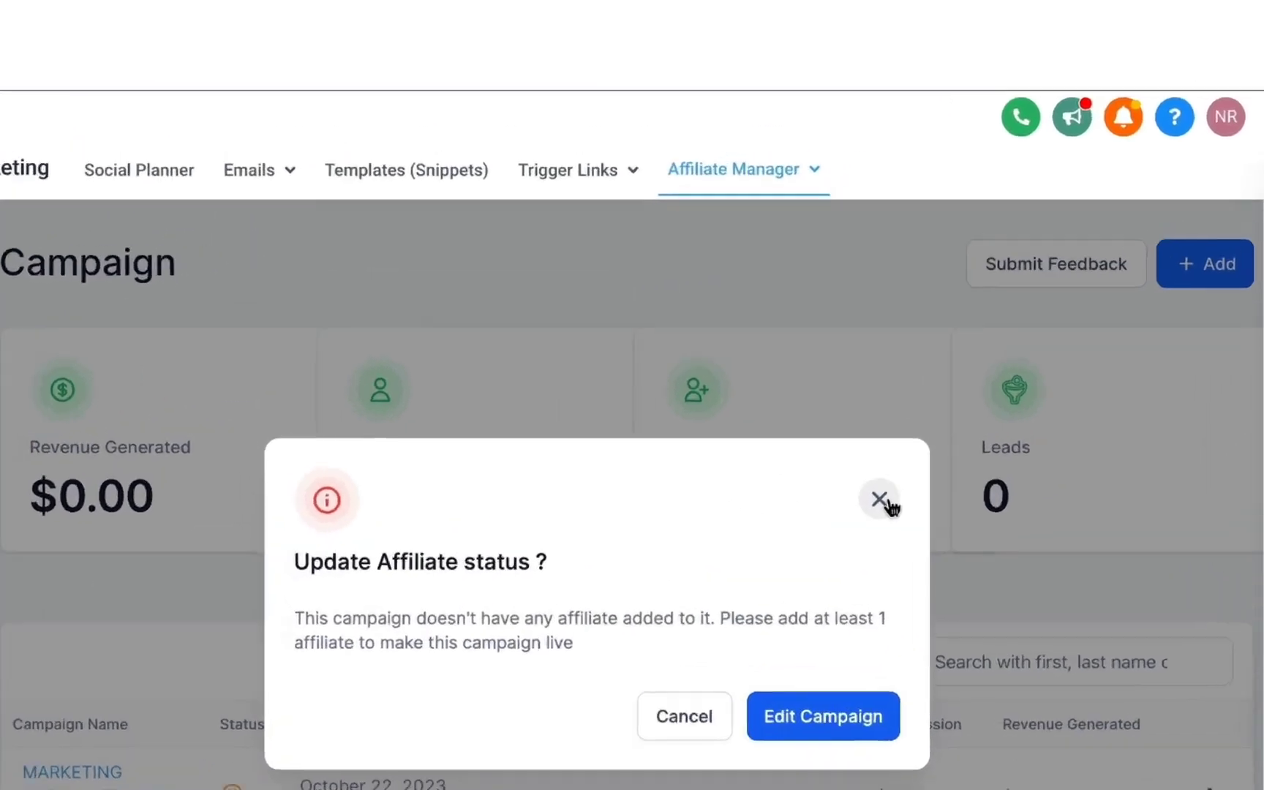
{"action": "left_click", "coordinate": [961, 402]}
{"action": "left_click", "coordinate": [889, 141]}
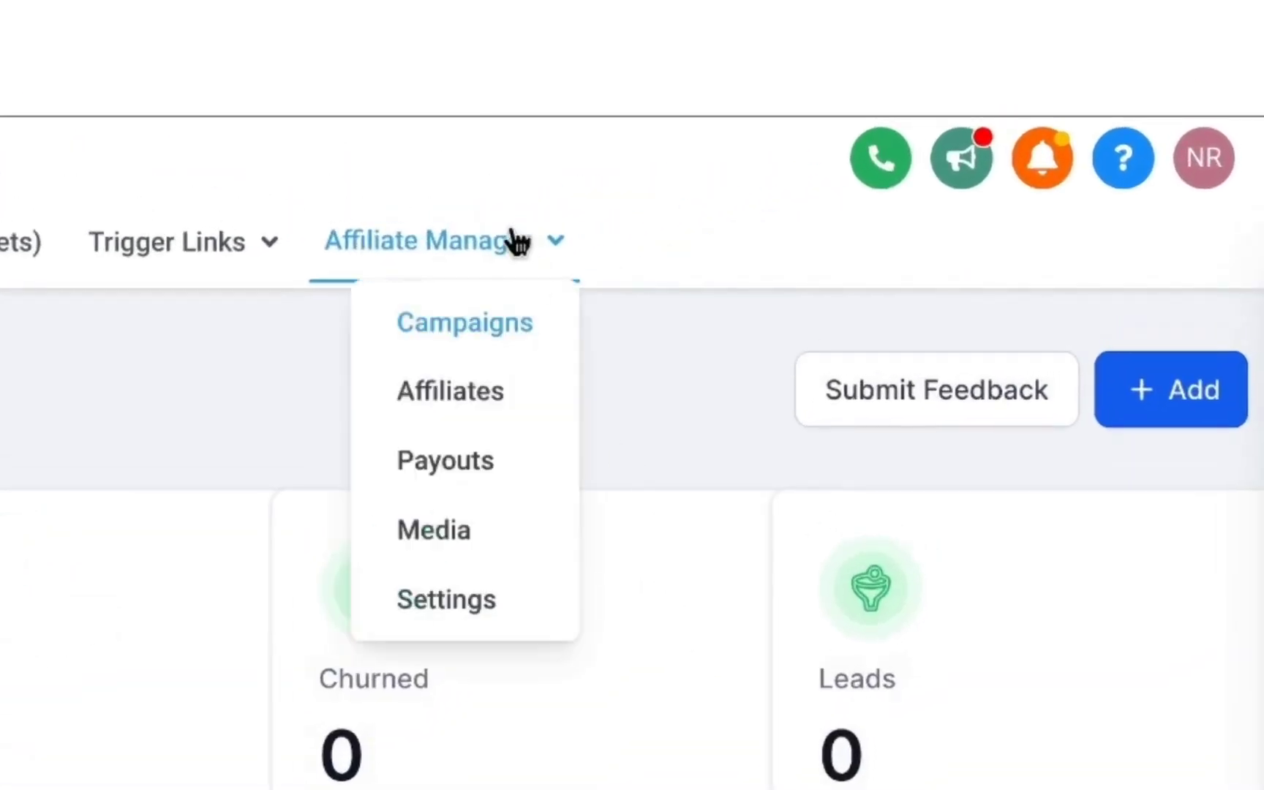
- Import two existing contacts as affiliates from the Affiliates list
{"action": "left_click", "coordinate": [475, 401]}
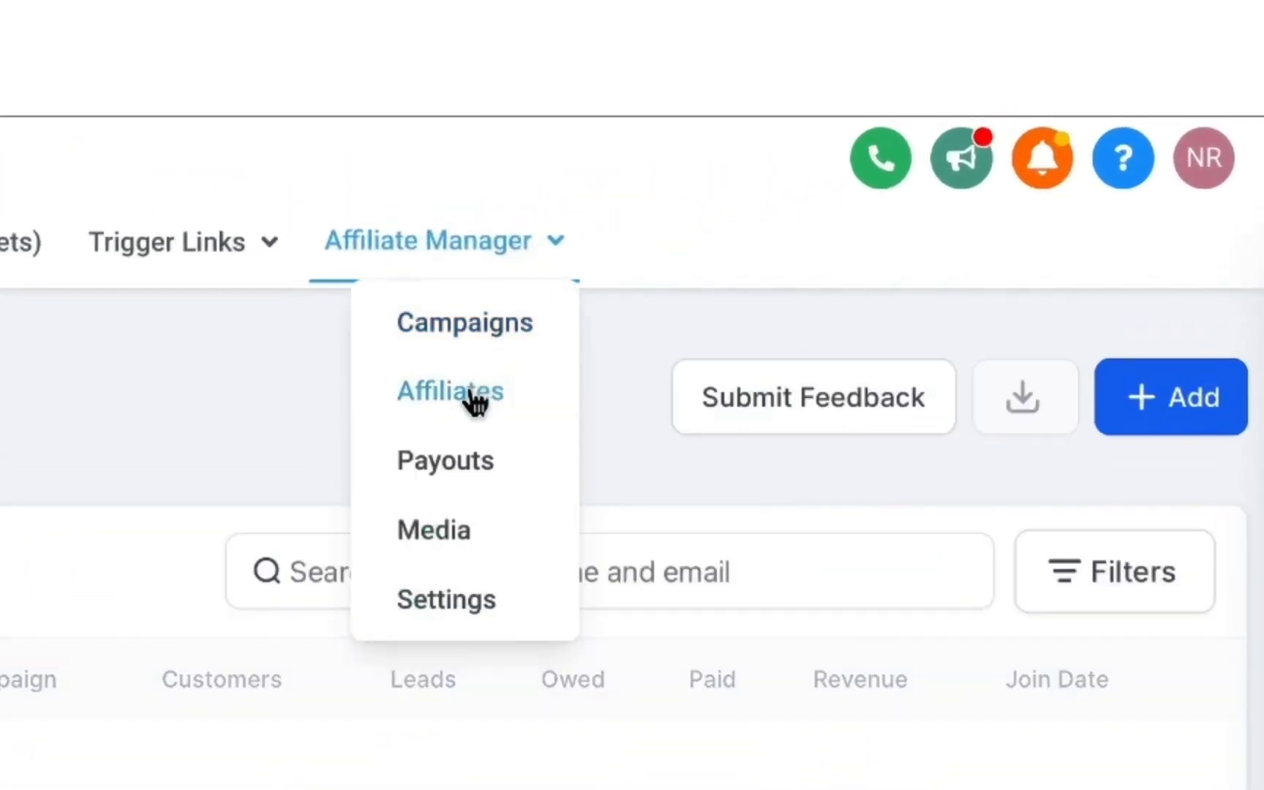
{"action": "left_click", "coordinate": [1163, 413]}
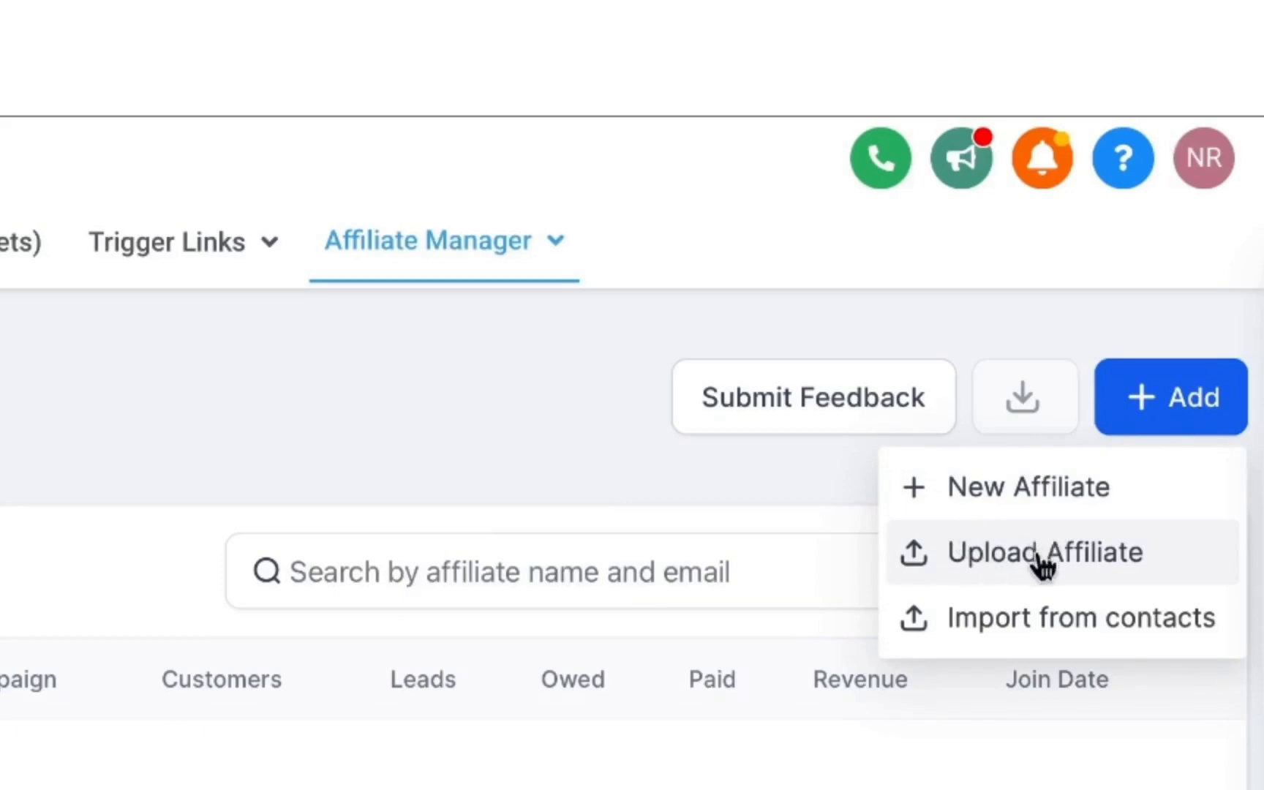
{"action": "left_click", "coordinate": [1039, 623]}
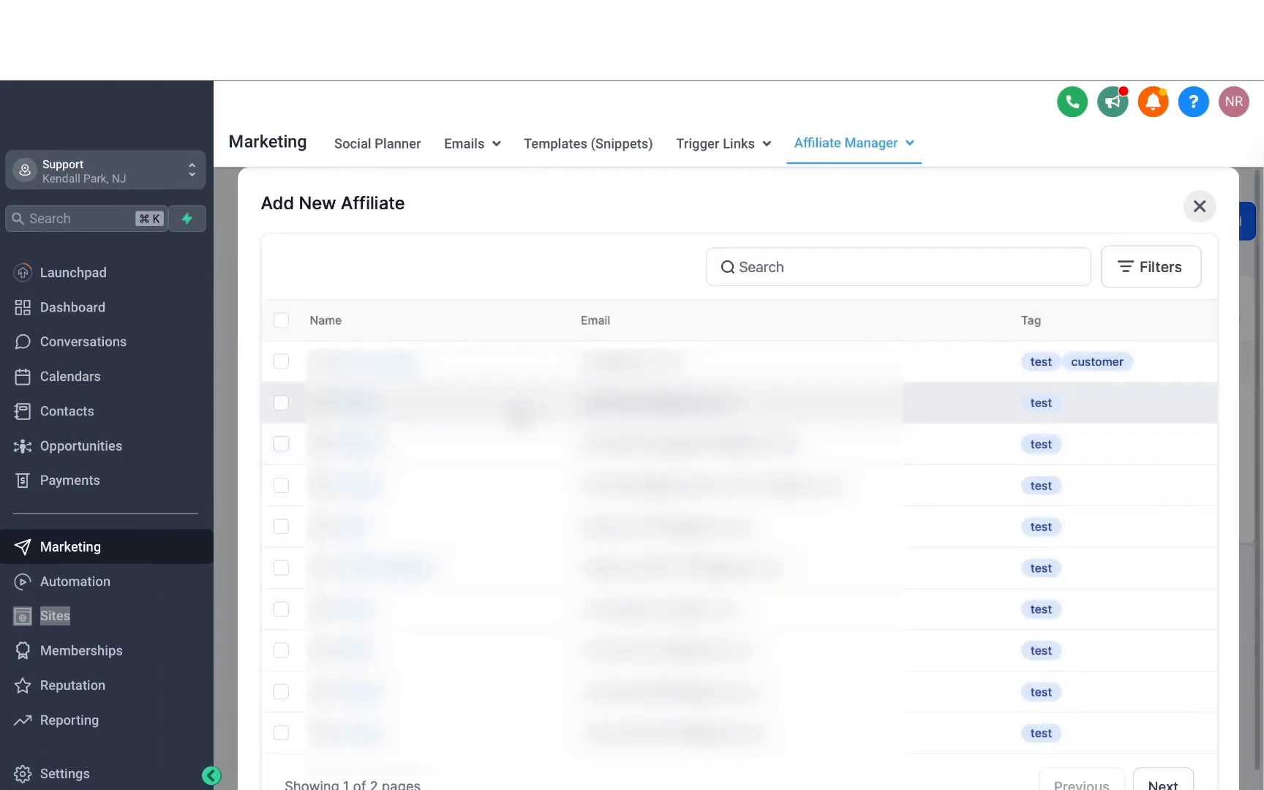
{"action": "left_click", "coordinate": [280, 362]}
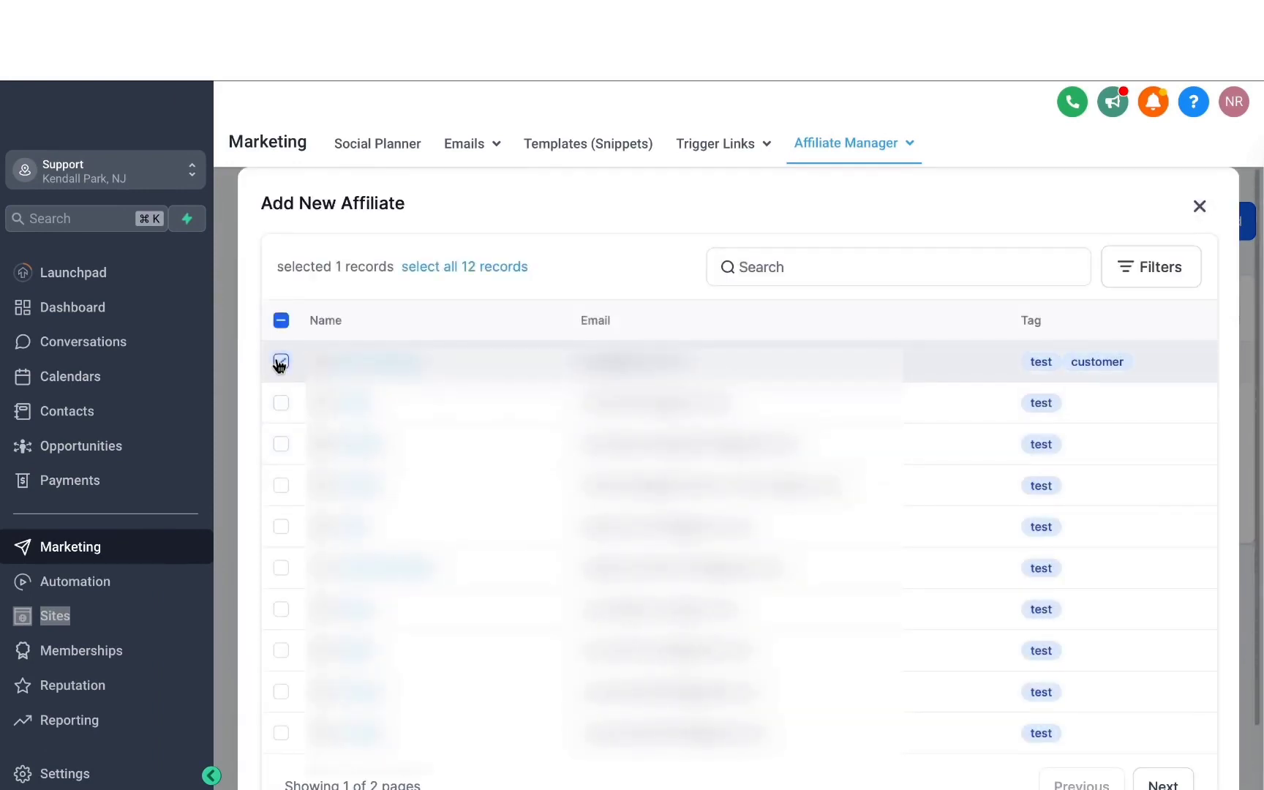
{"action": "left_click", "coordinate": [281, 444]}
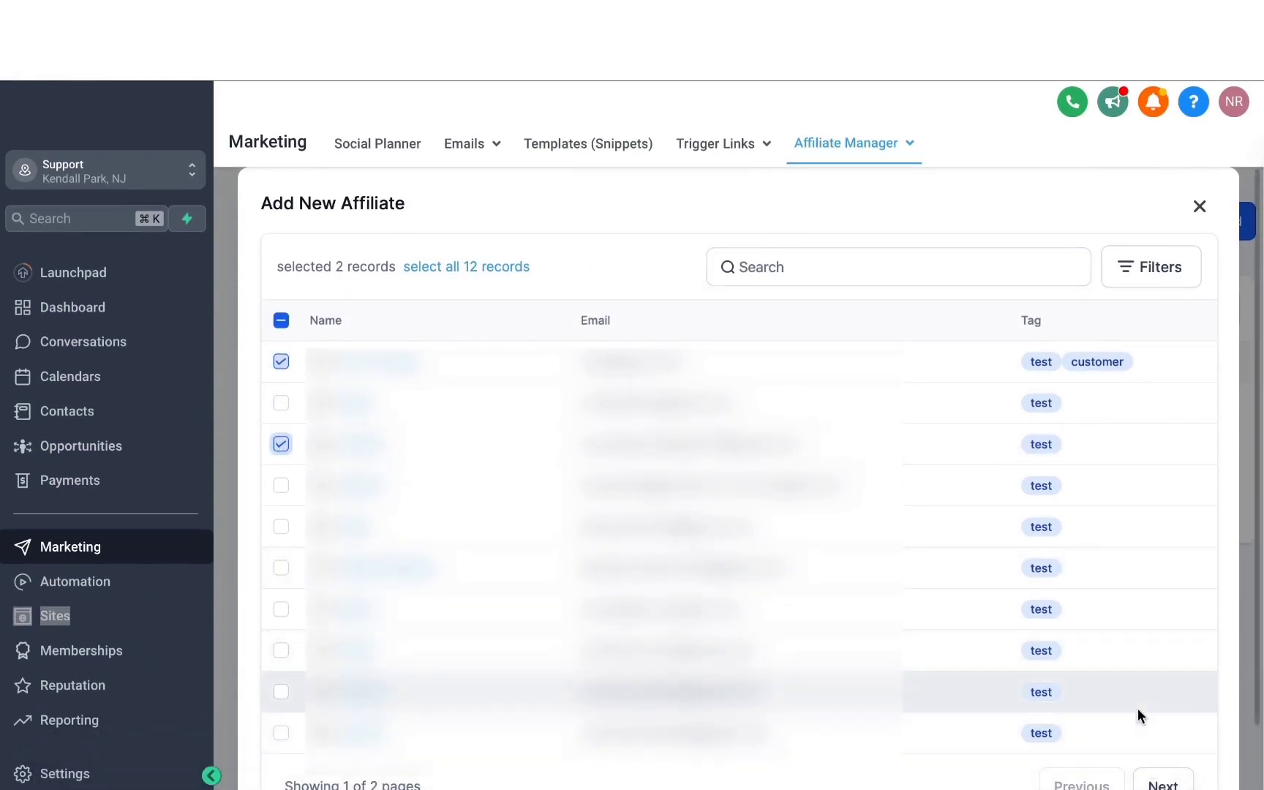
{"action": "scroll", "coordinate": [1138, 715], "scroll_direction": "down", "scroll_amount": 1}
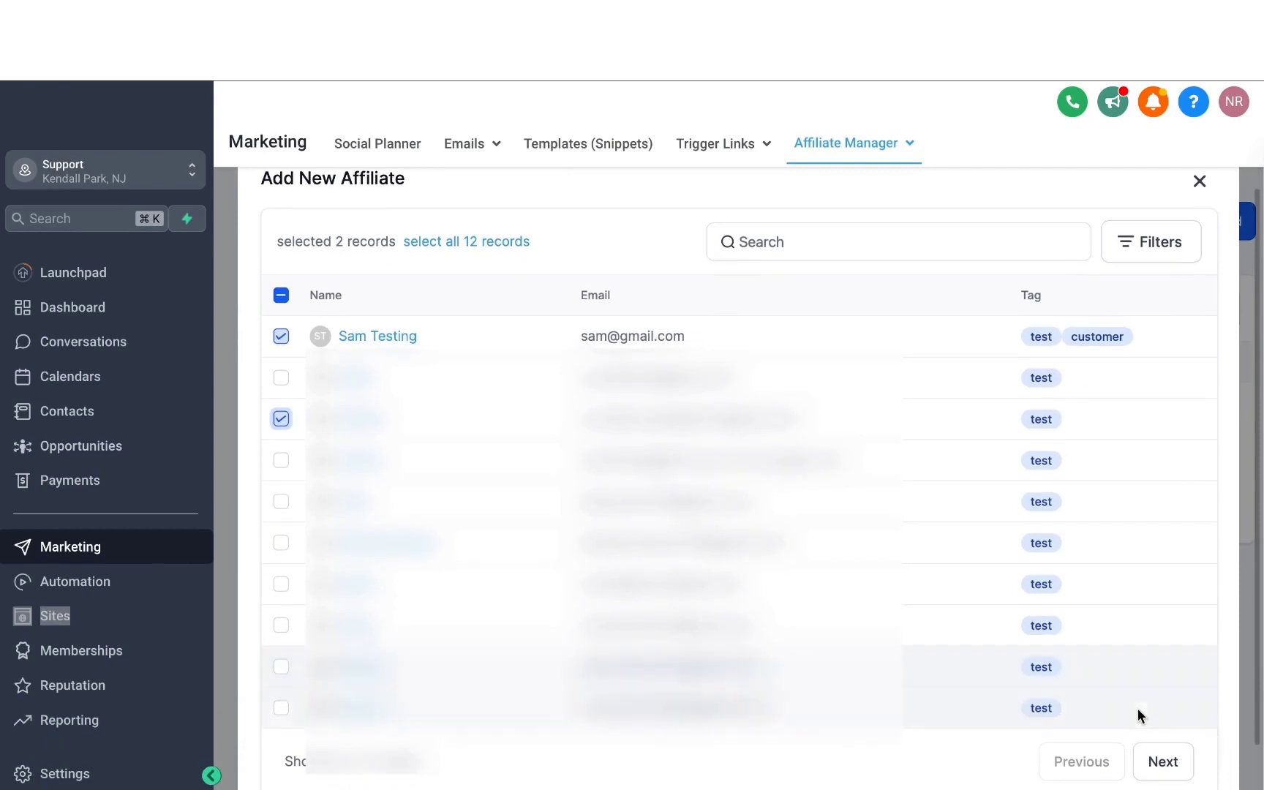
{"action": "left_click", "coordinate": [1171, 763]}
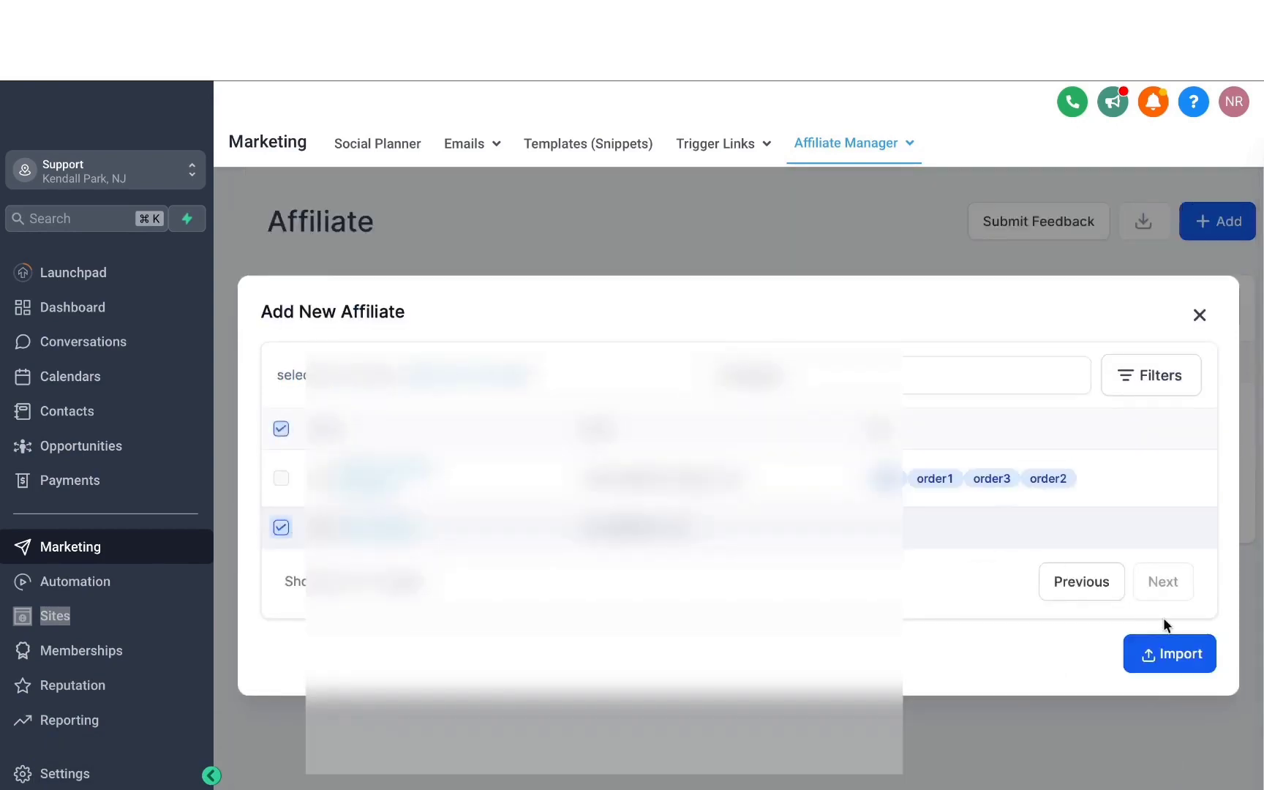
{"action": "left_click", "coordinate": [1185, 659]}
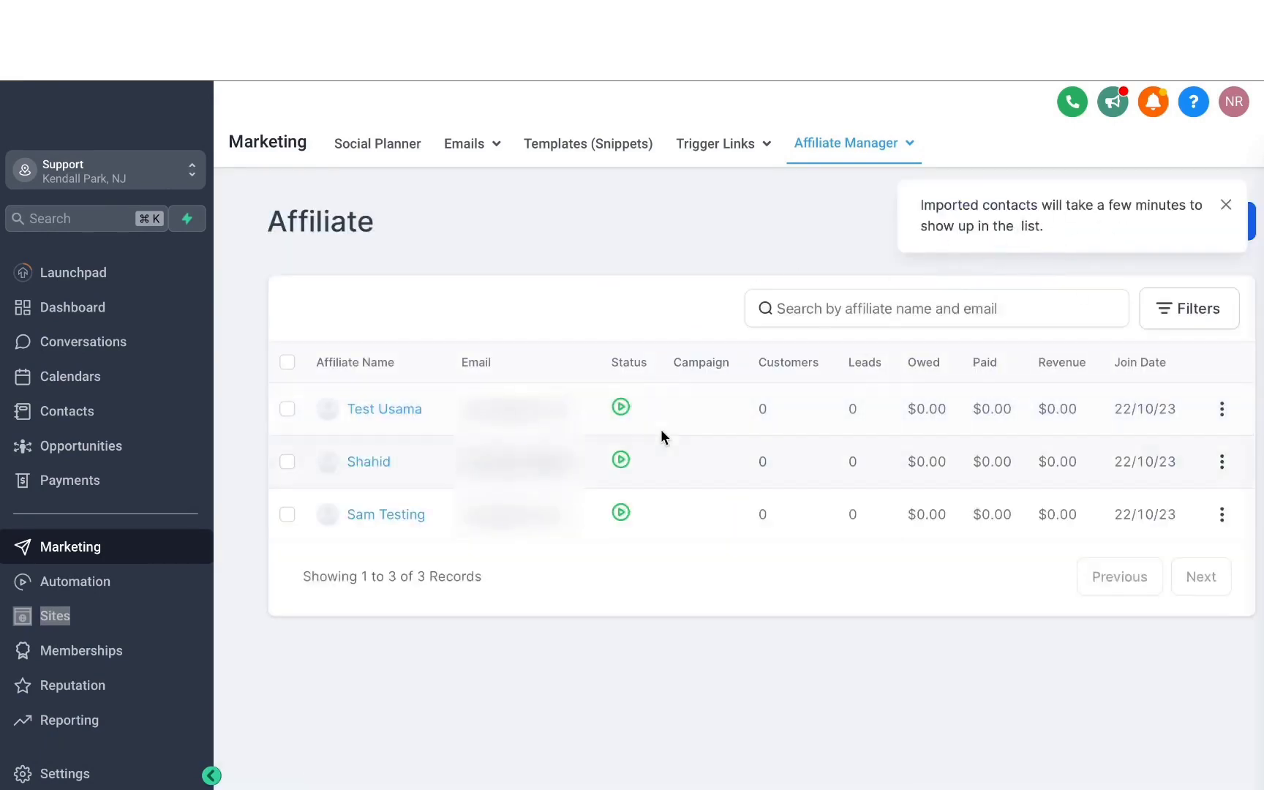
- Edit the MARKETING EBOOK AFFILIATE CAMPAIGN to add two affiliates and update it
{"action": "left_click", "coordinate": [855, 183]}
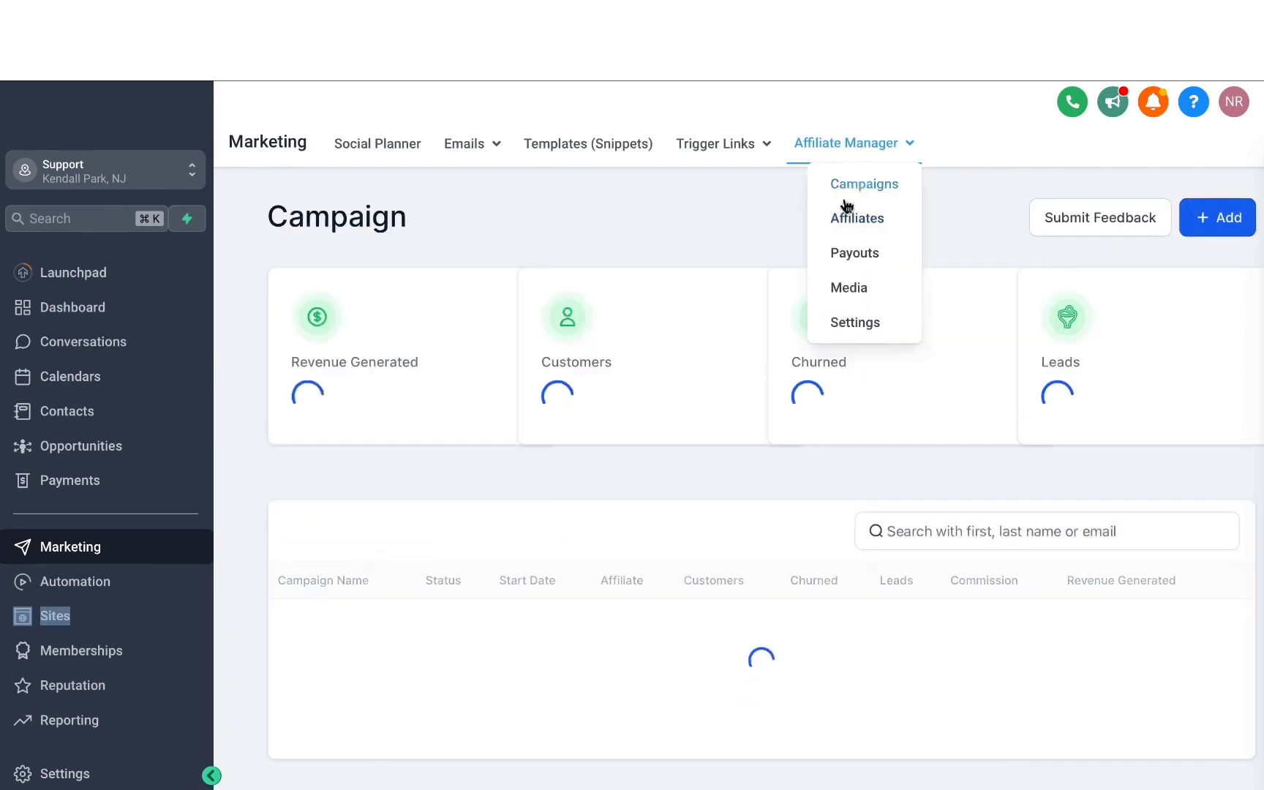
{"action": "scroll", "coordinate": [724, 425], "scroll_direction": "down", "scroll_amount": 1}
{"action": "left_click", "coordinate": [450, 574]}
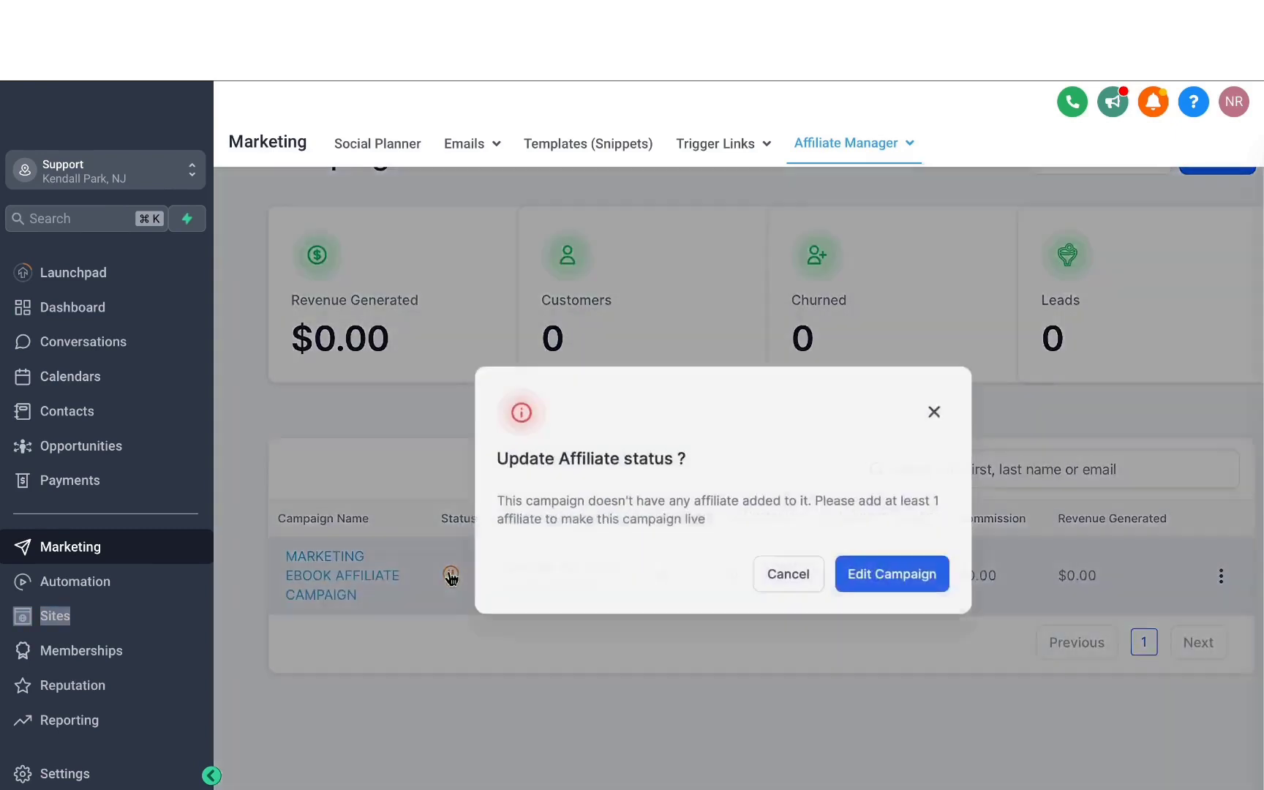
{"action": "left_click", "coordinate": [904, 577]}
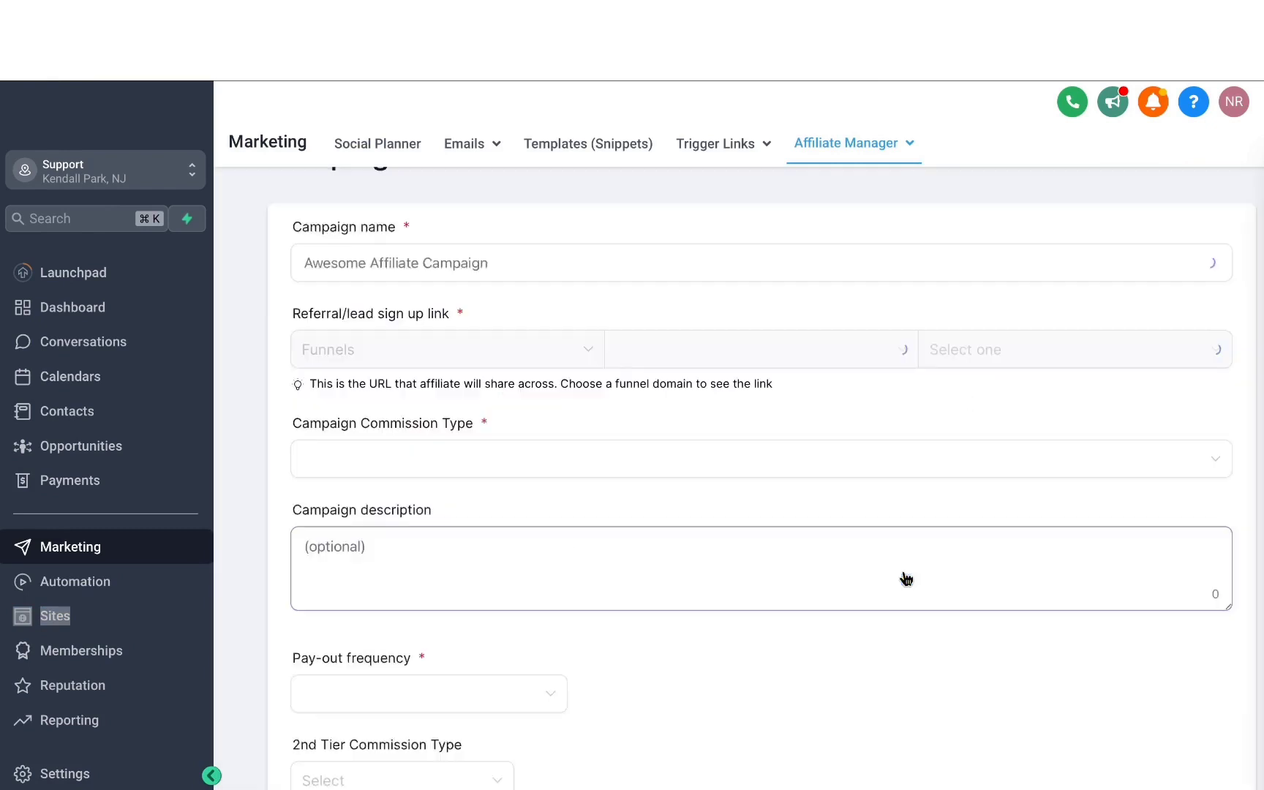
{"action": "scroll", "coordinate": [570, 510], "scroll_direction": "down", "scroll_amount": 3}
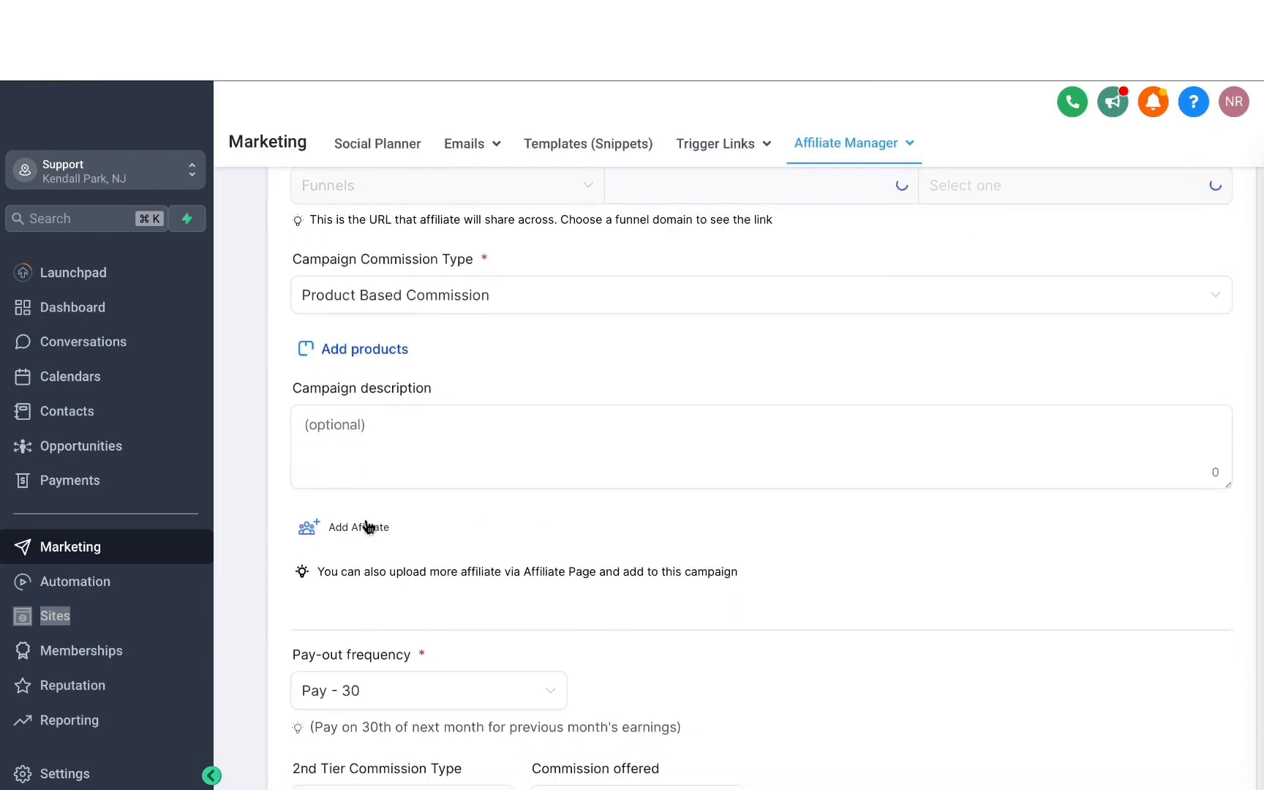
{"action": "left_click", "coordinate": [359, 527]}
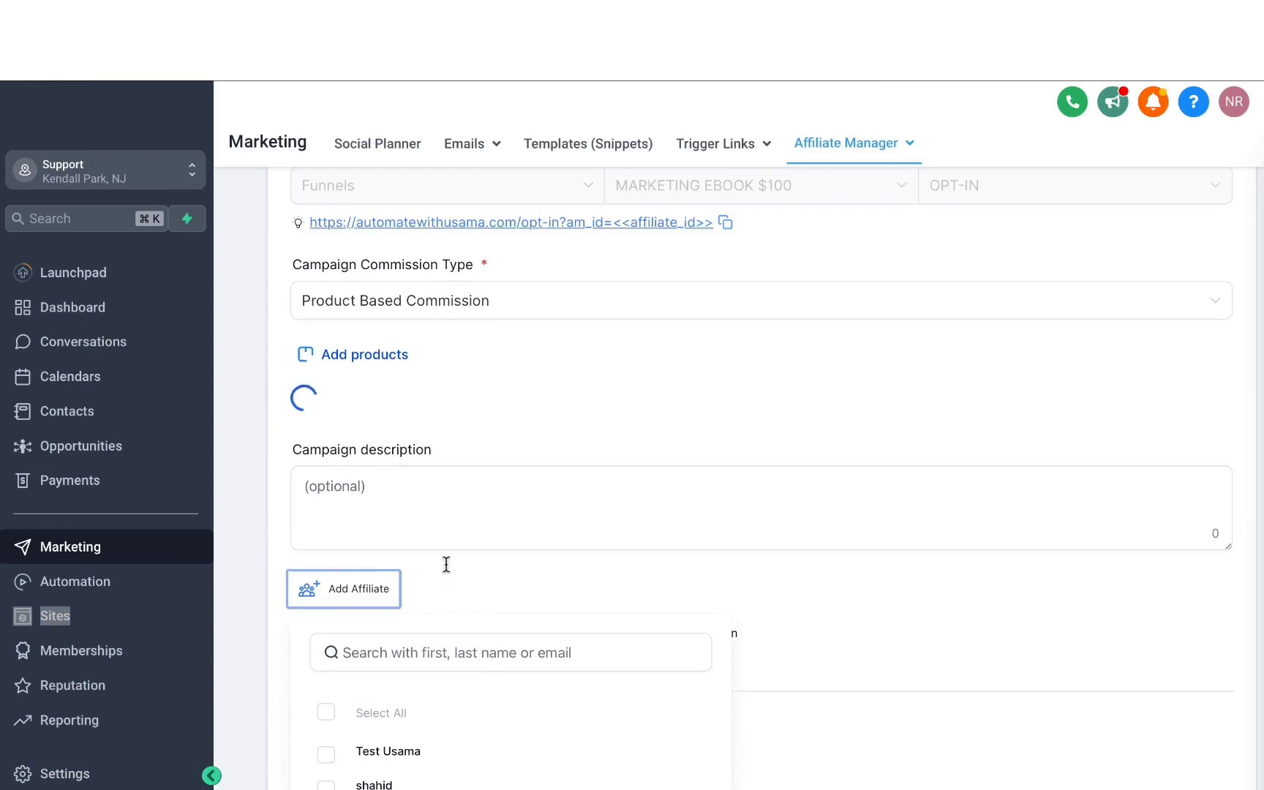
{"action": "scroll", "coordinate": [447, 564], "scroll_direction": "down", "scroll_amount": 2}
{"action": "left_click", "coordinate": [328, 679]}
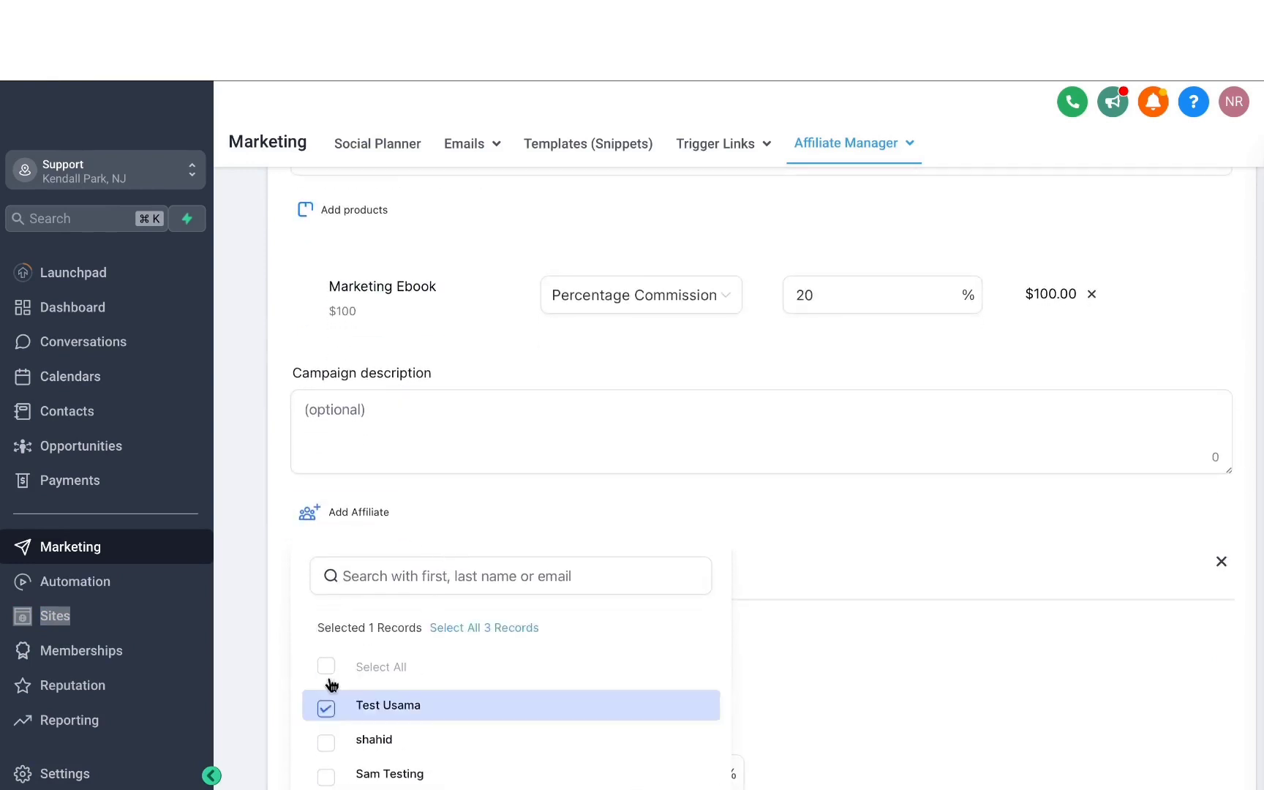
{"action": "scroll", "coordinate": [330, 708], "scroll_direction": "down", "scroll_amount": 2}
{"action": "left_click", "coordinate": [329, 637]}
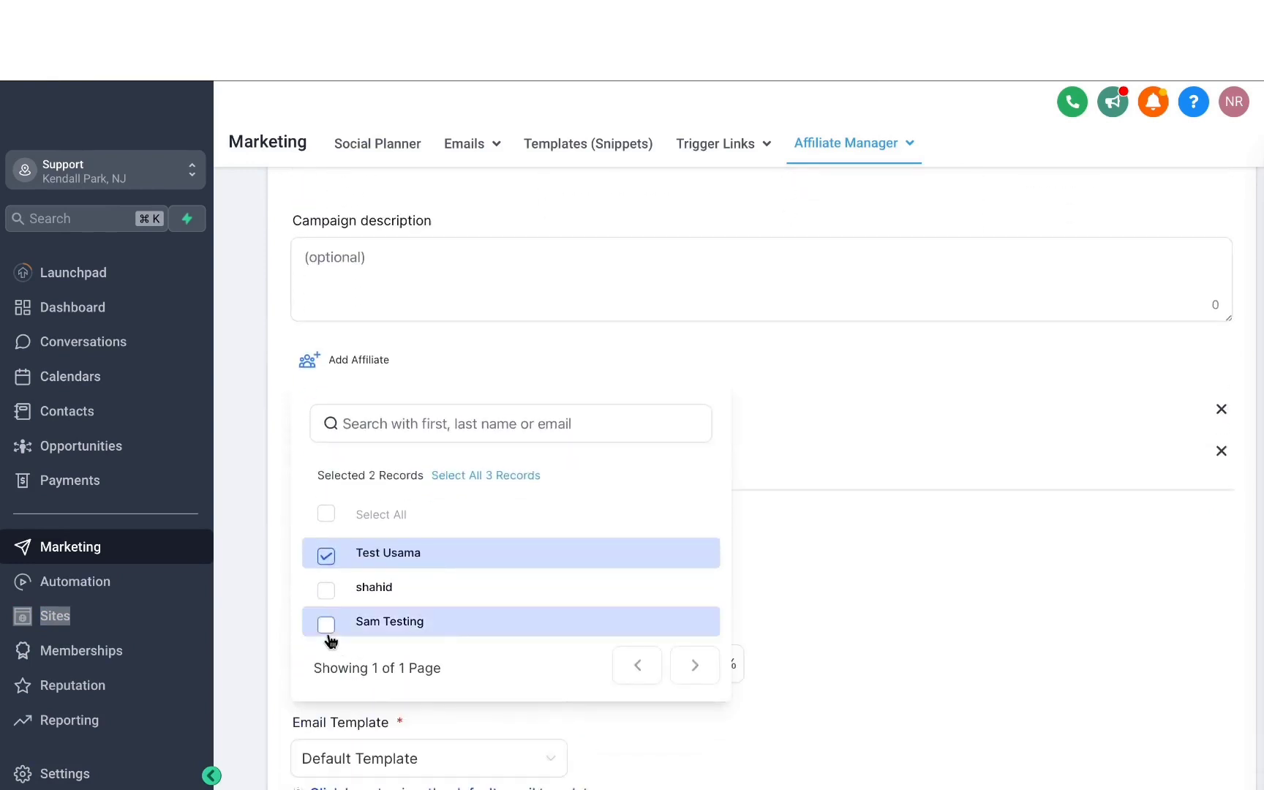
{"action": "left_click", "coordinate": [831, 594]}
{"action": "scroll", "coordinate": [833, 645], "scroll_direction": "down", "scroll_amount": 3}
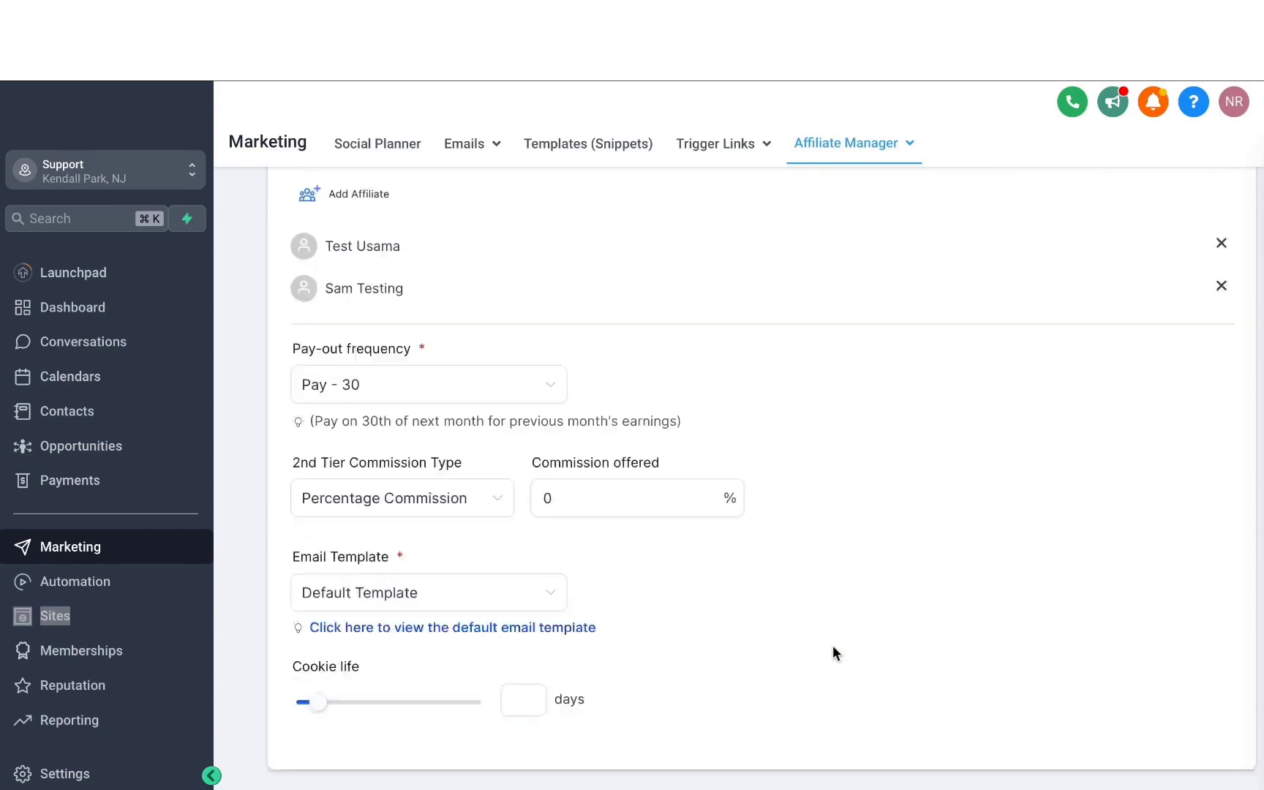
{"action": "left_click", "coordinate": [1218, 763]}
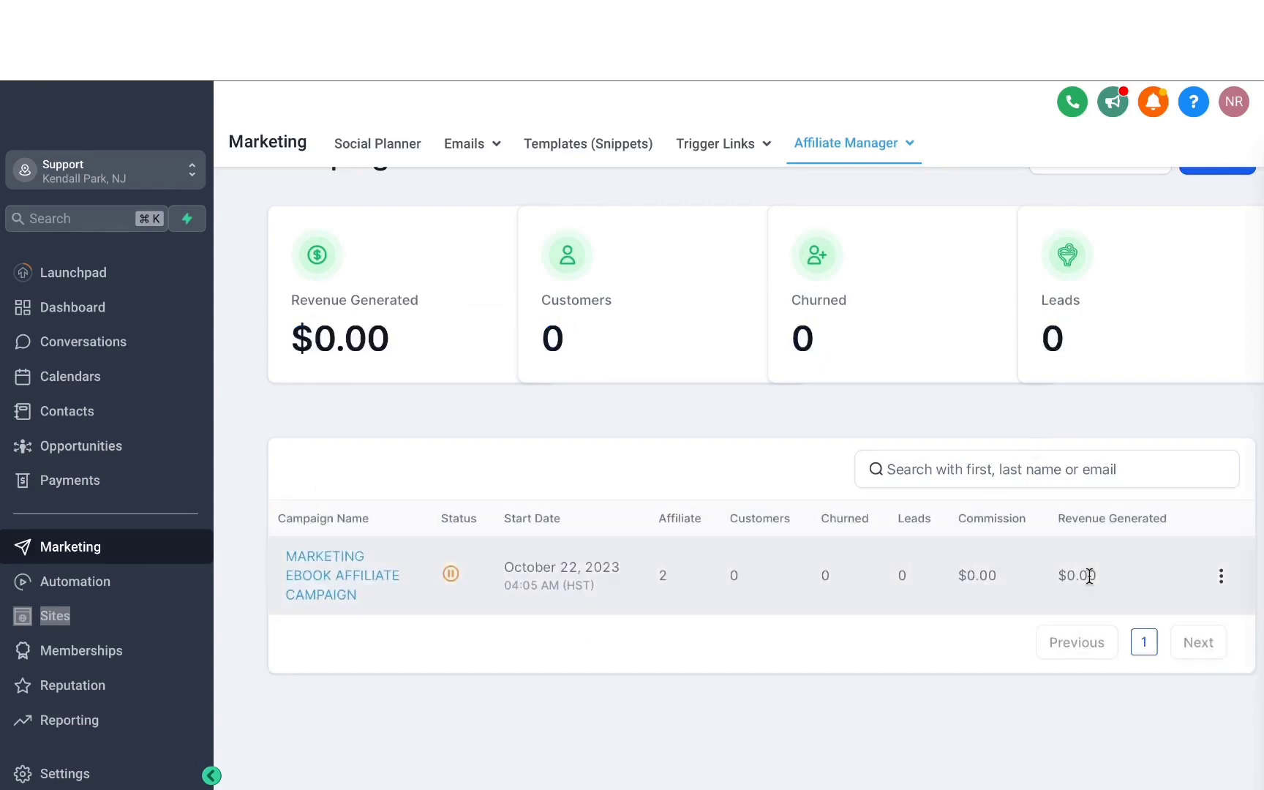
- Switch the campaign's status to active
{"action": "left_click", "coordinate": [452, 574]}
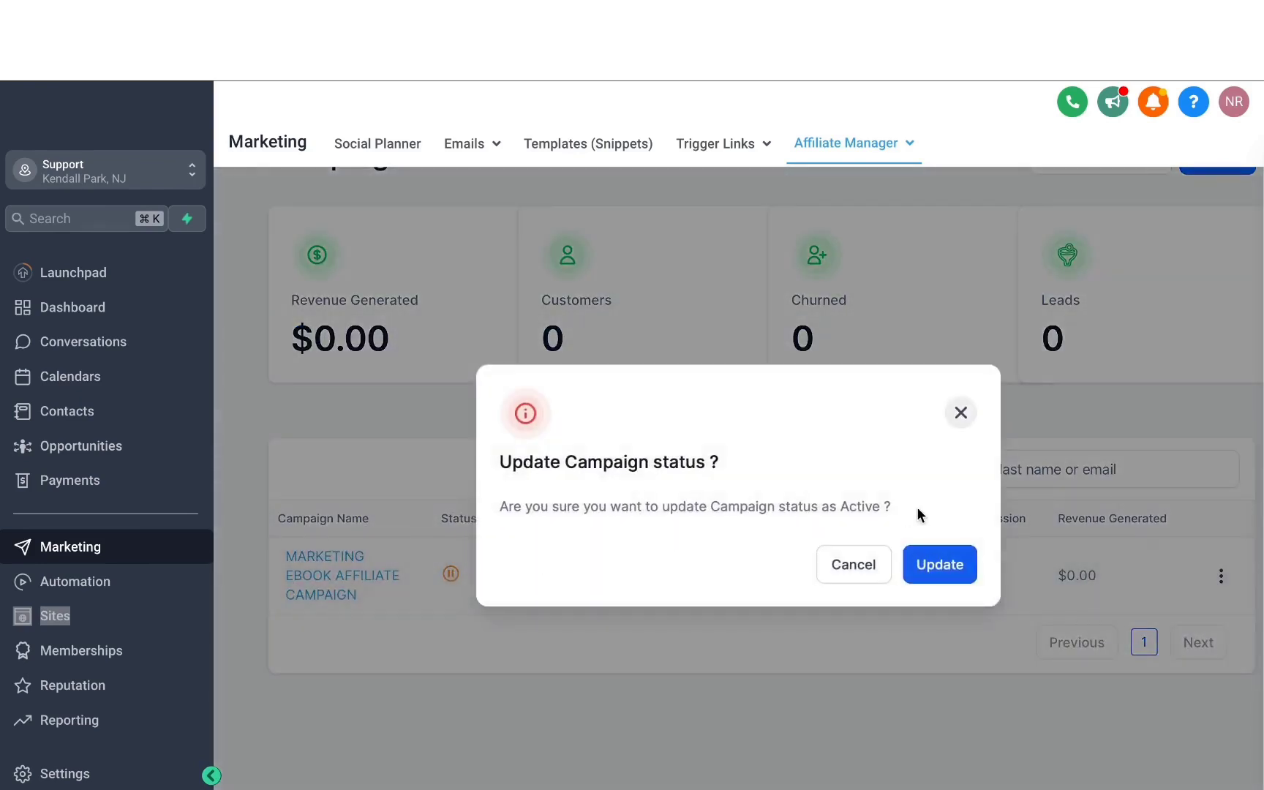
{"action": "left_click", "coordinate": [946, 564]}
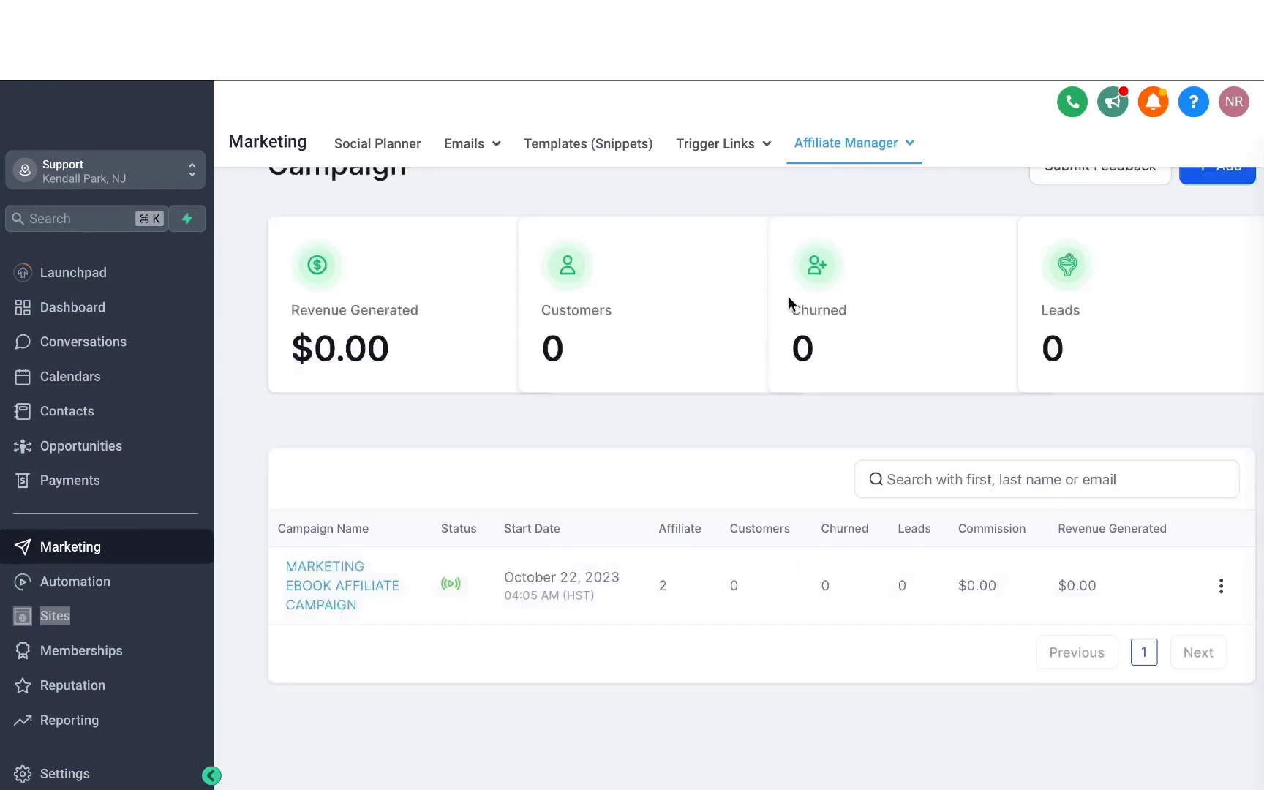
{"action": "mouse_move", "coordinate": [833, 147]}
- View the Affiliate Manager Payouts page, then switch to the affiliate Media page
{"action": "left_click", "coordinate": [859, 250]}
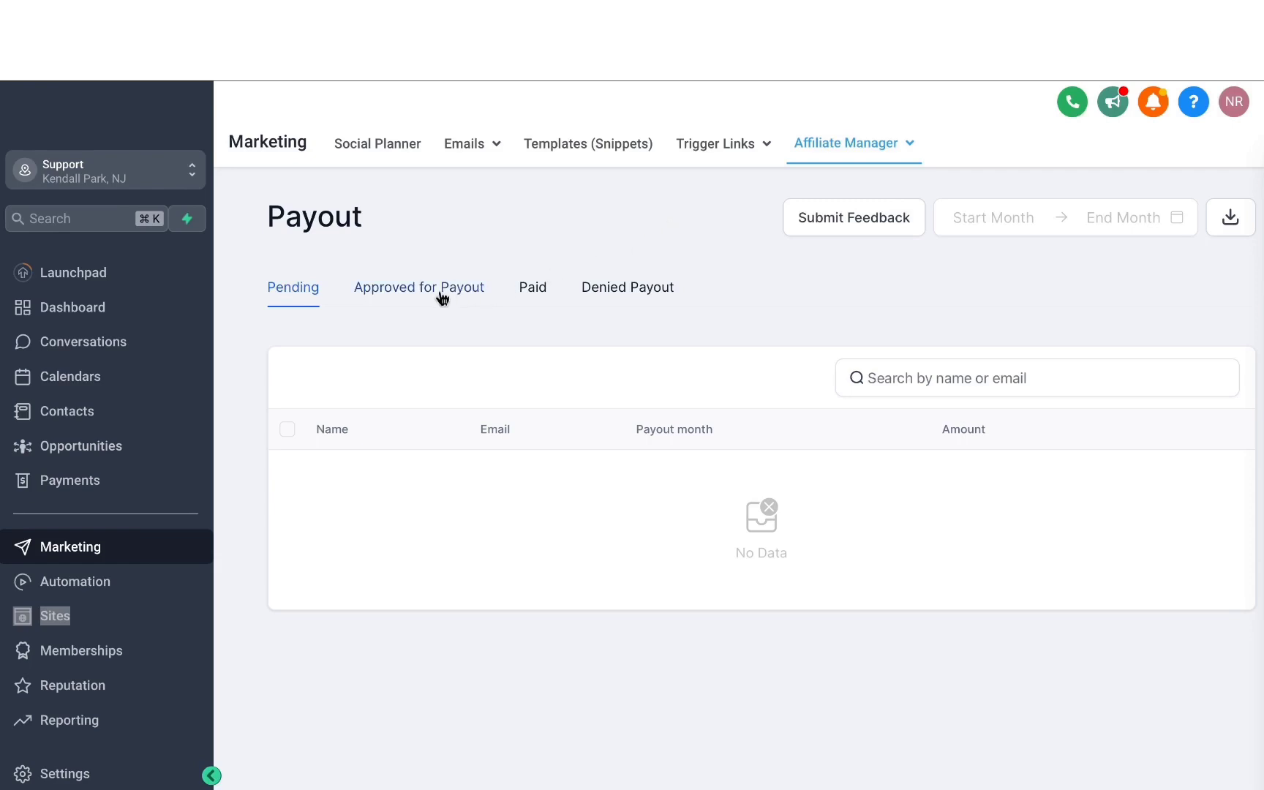
{"action": "left_click", "coordinate": [848, 289]}
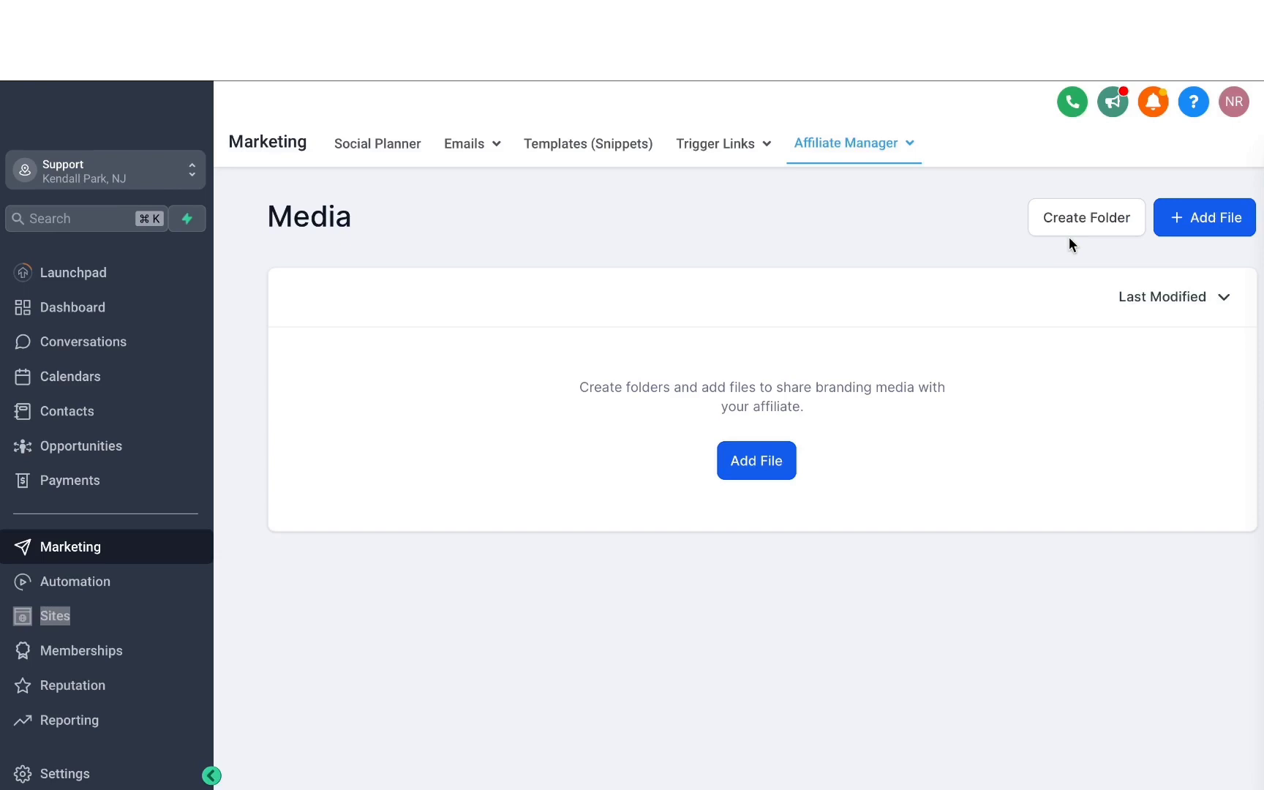
- Open the media manager with Add File, then return to the affiliate Media page
{"action": "left_click", "coordinate": [776, 463]}
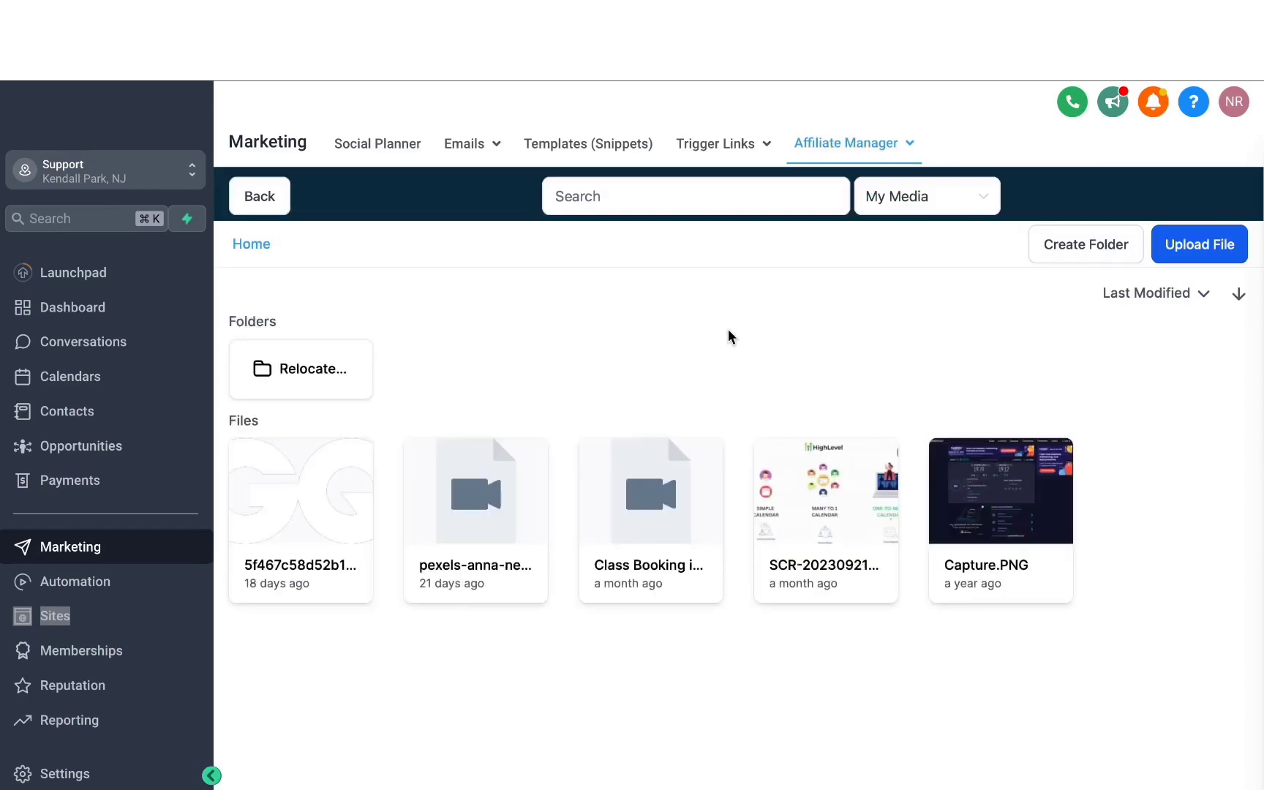
{"action": "left_click", "coordinate": [955, 524]}
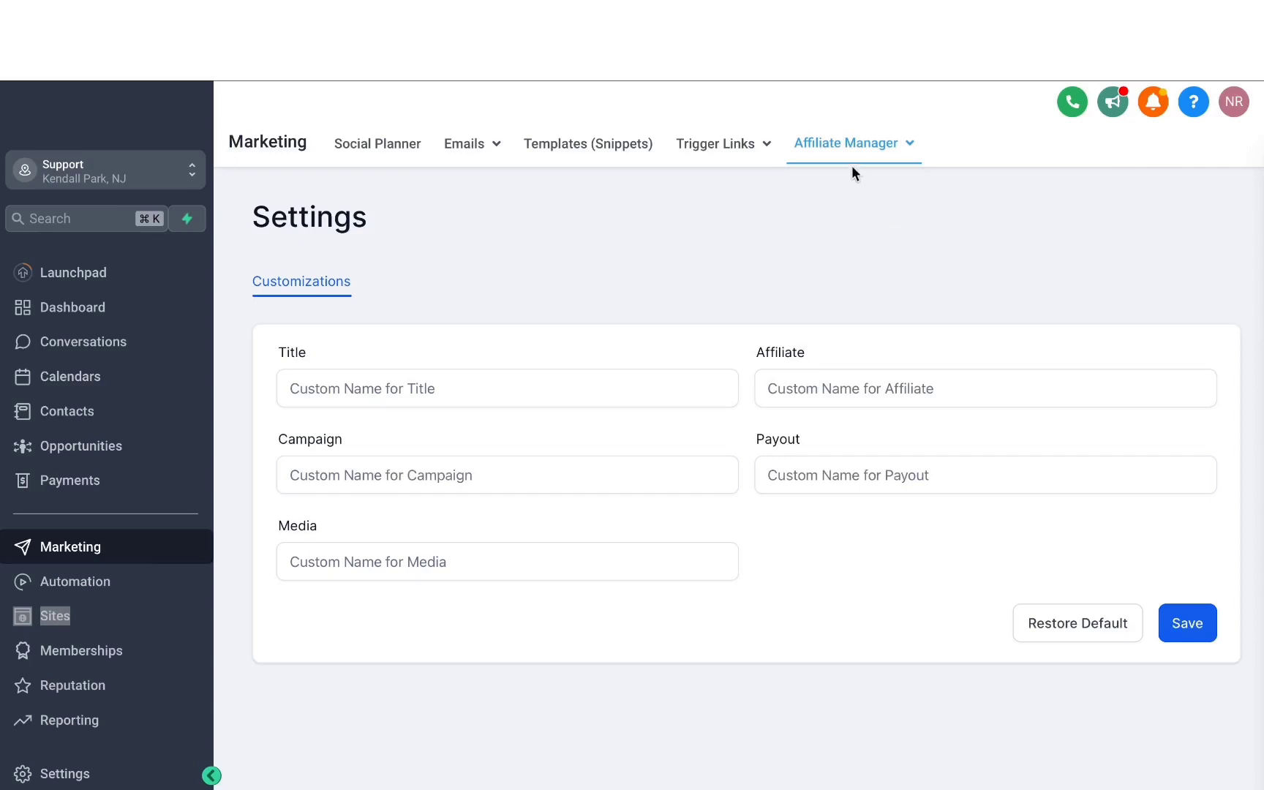
- Open the Affiliate Manager customization settings and look over the Title, Affiliate and Payout name fields
{"action": "left_click", "coordinate": [856, 274]}
{"action": "left_click", "coordinate": [376, 383]}
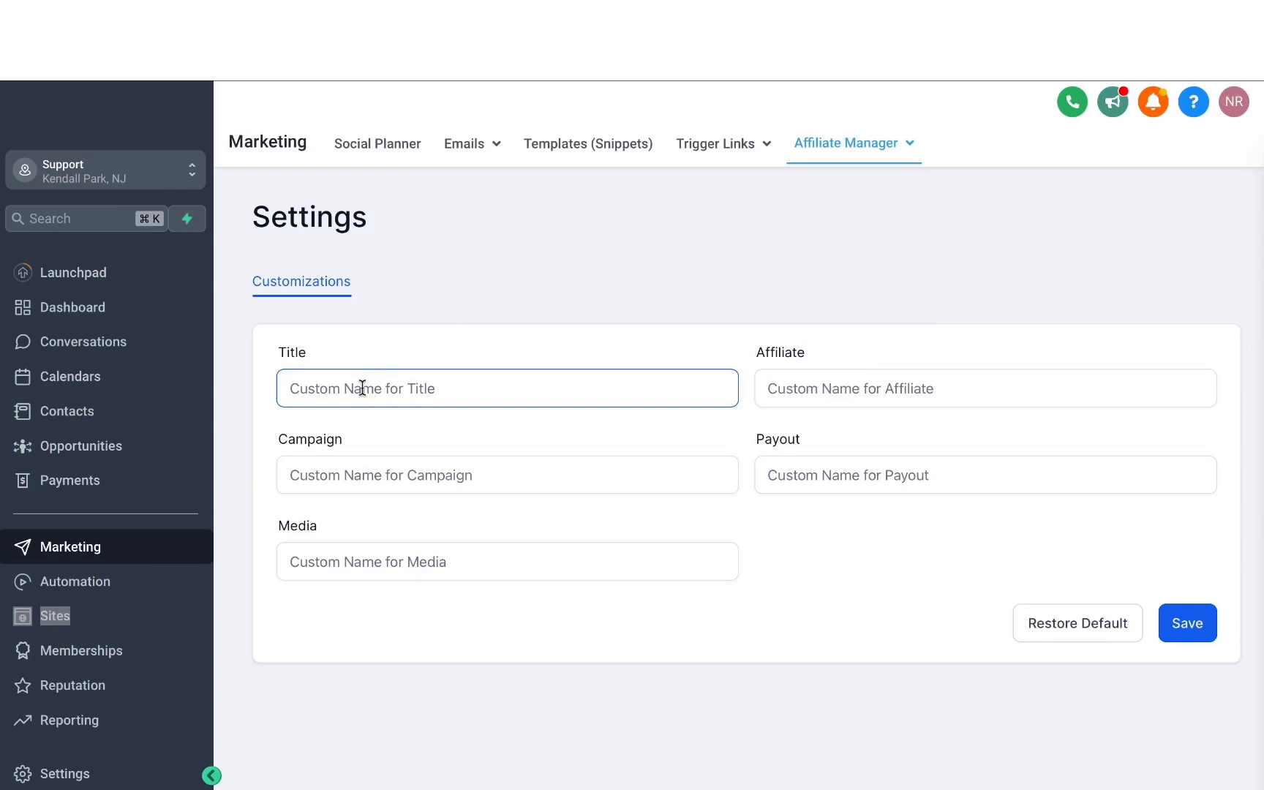
{"action": "left_click", "coordinate": [797, 397]}
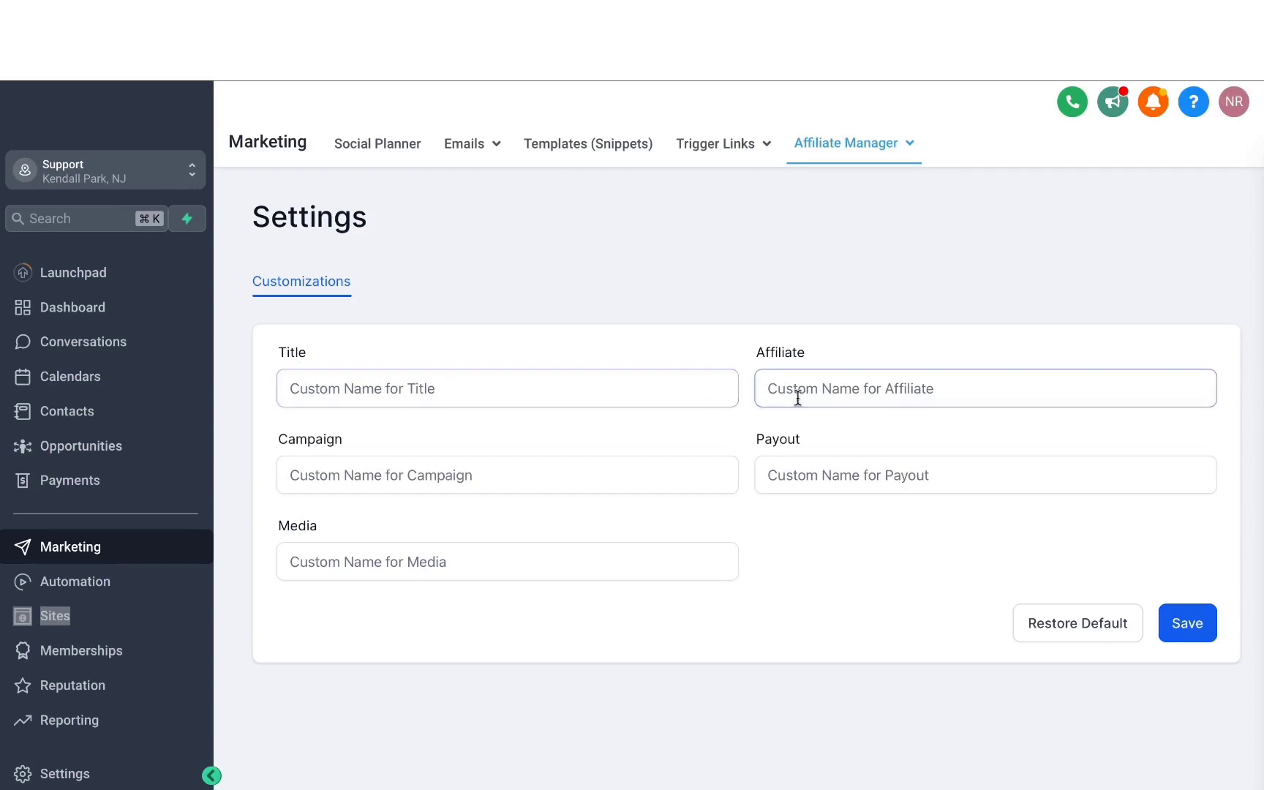
{"action": "left_click", "coordinate": [810, 485]}
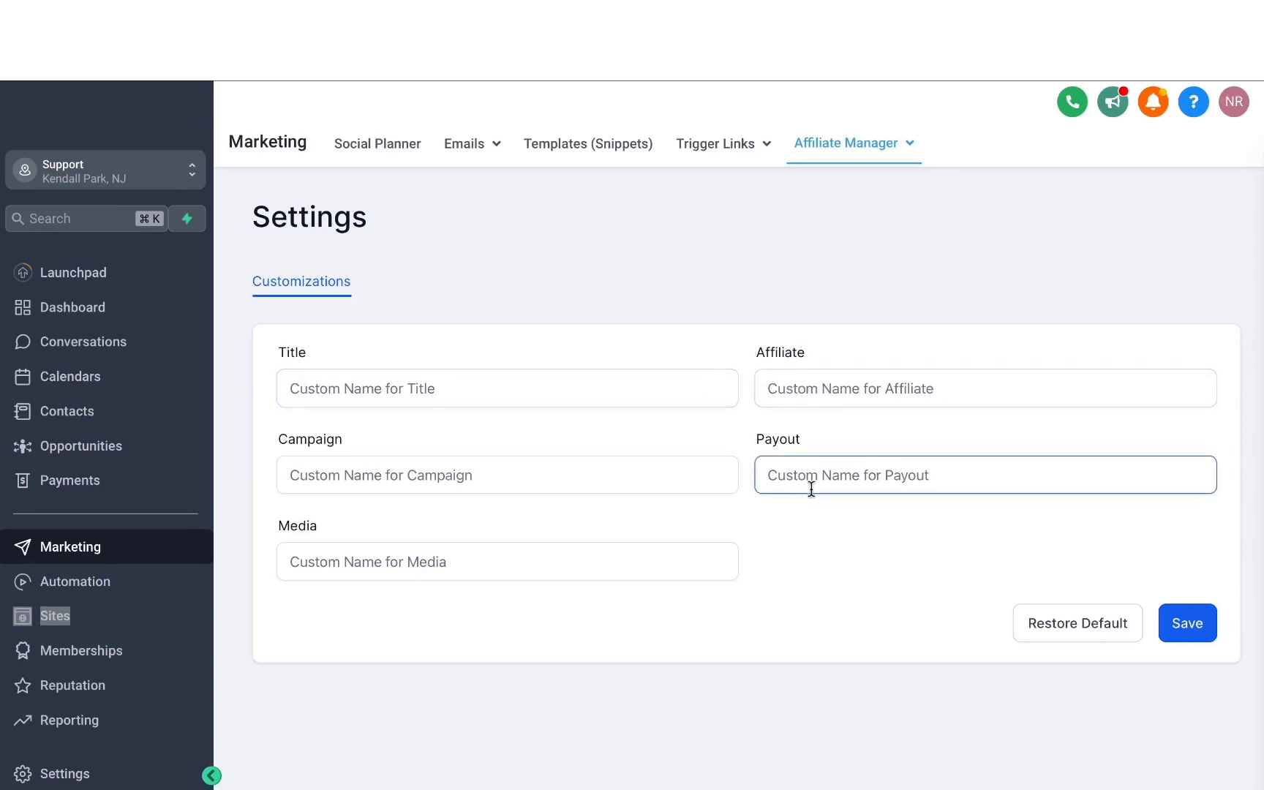
{"action": "left_click", "coordinate": [271, 532]}
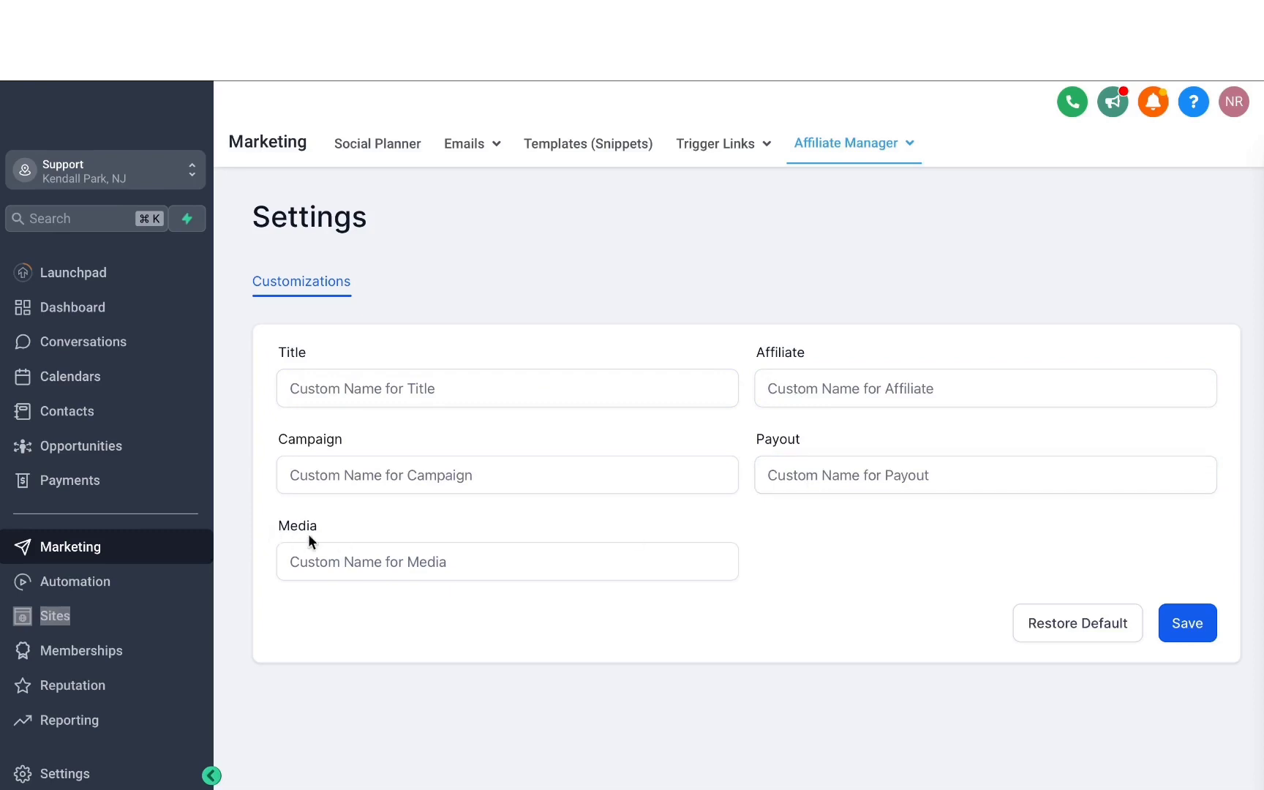
- Rename the Media section to 'AFFILIATE ASSETS', save it, and open the renamed page
{"action": "mouse_move", "coordinate": [873, 166]}
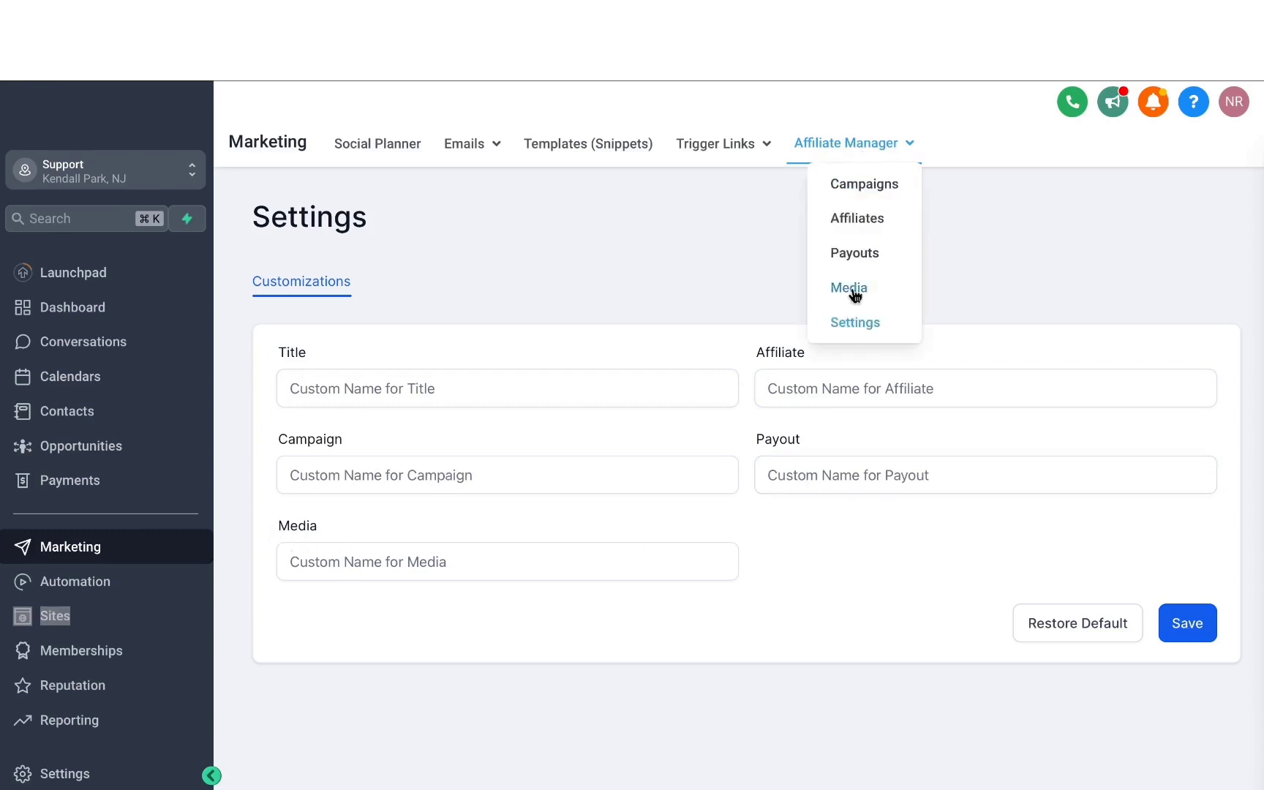
{"action": "left_click", "coordinate": [407, 562]}
{"action": "type", "text": "A"}
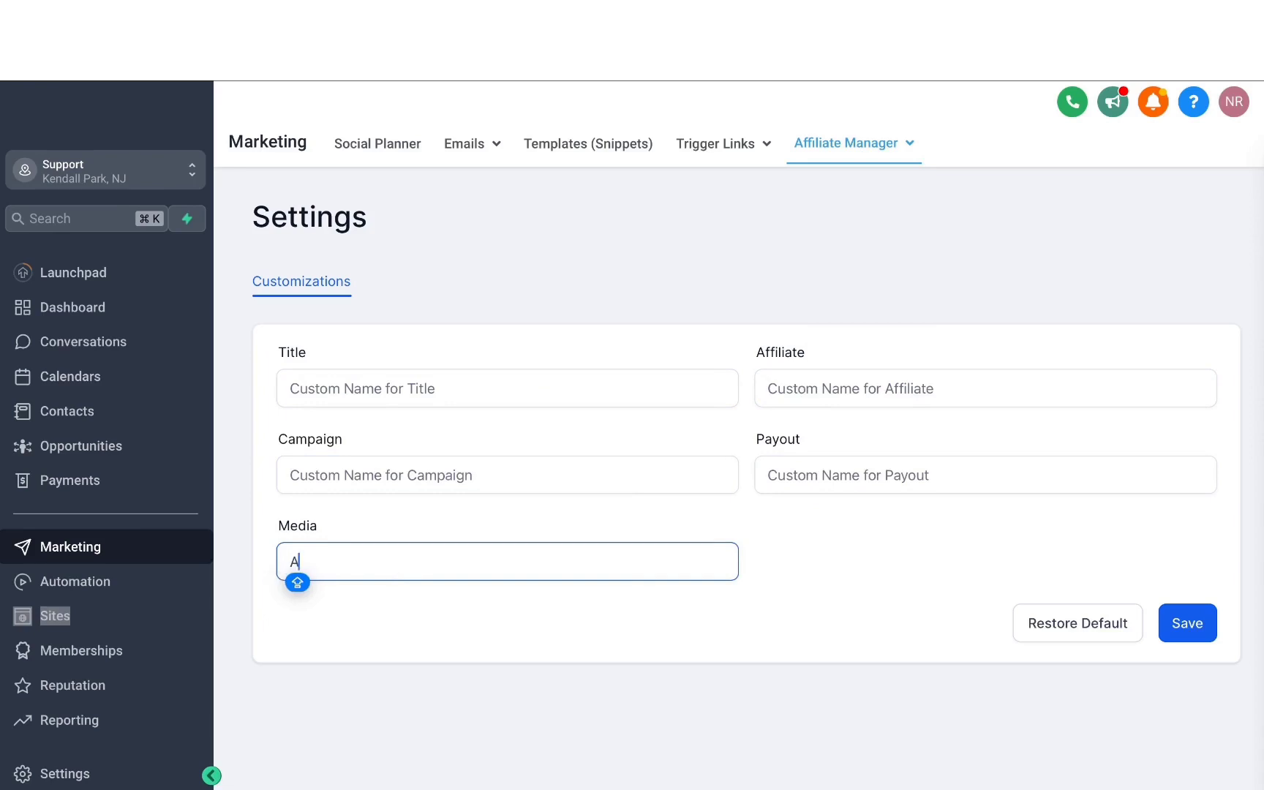
{"action": "type", "text": "FFILIATE ASSETS"}
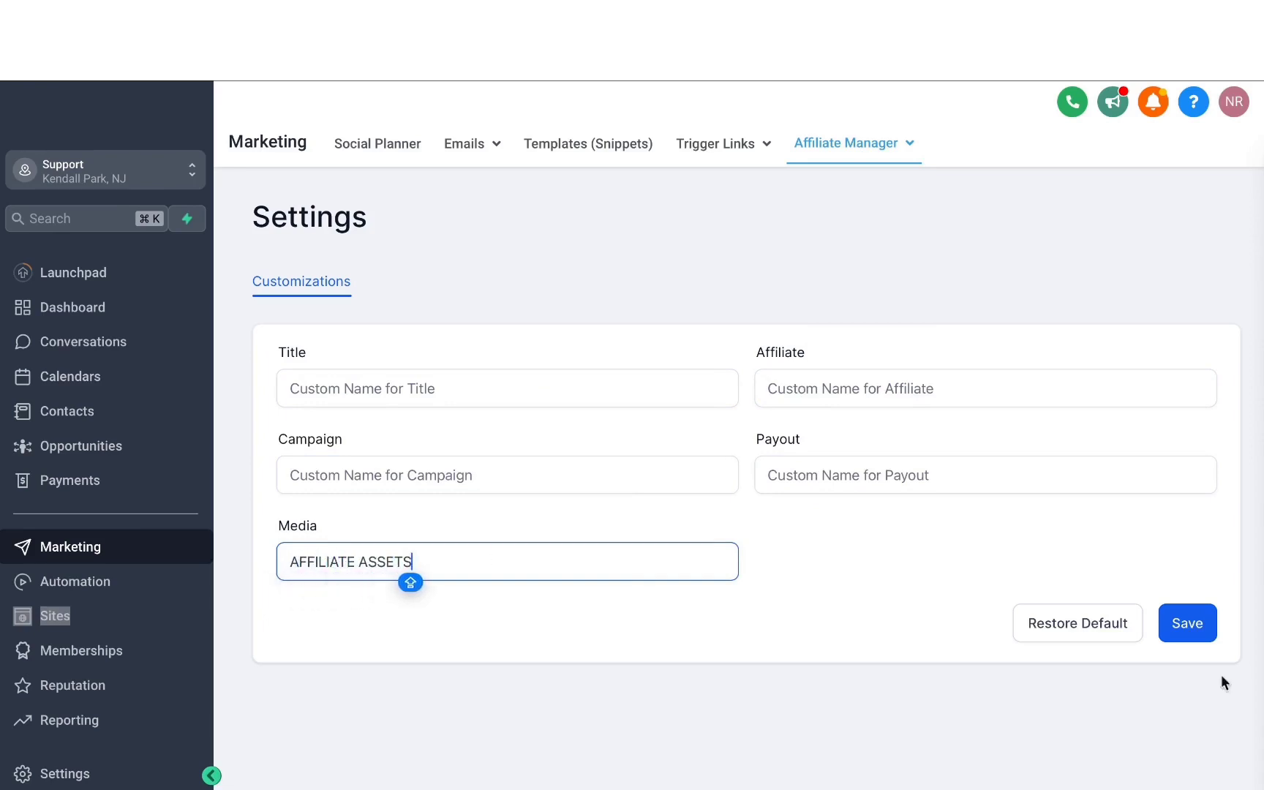
{"action": "left_click", "coordinate": [1213, 615]}
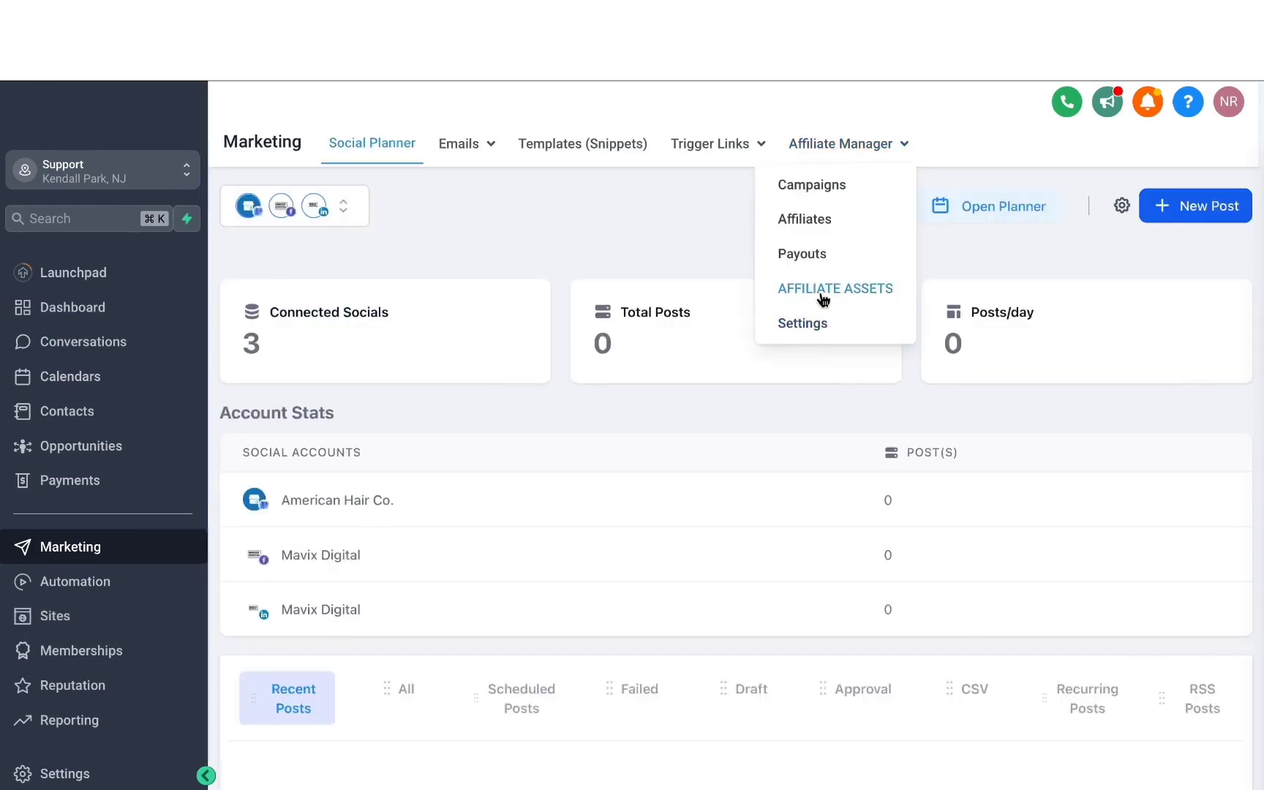
{"action": "left_click", "coordinate": [820, 293]}
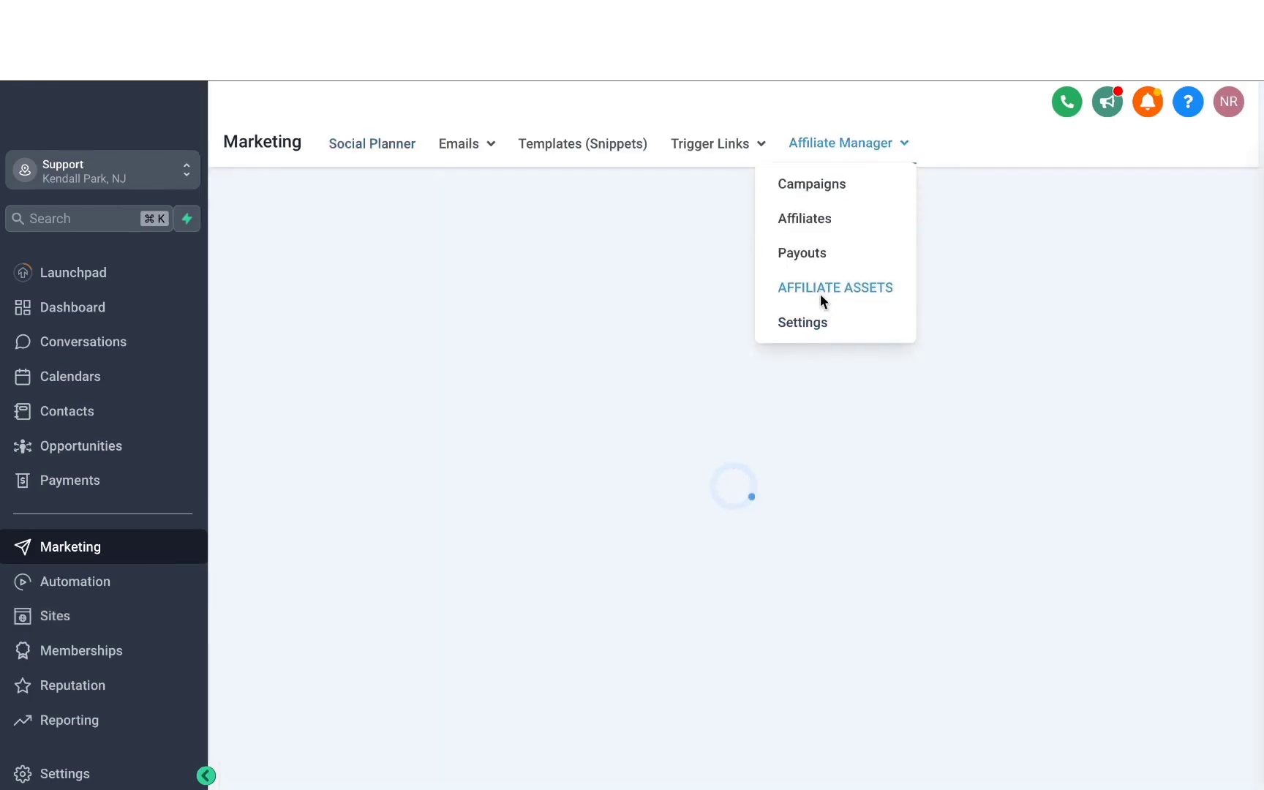